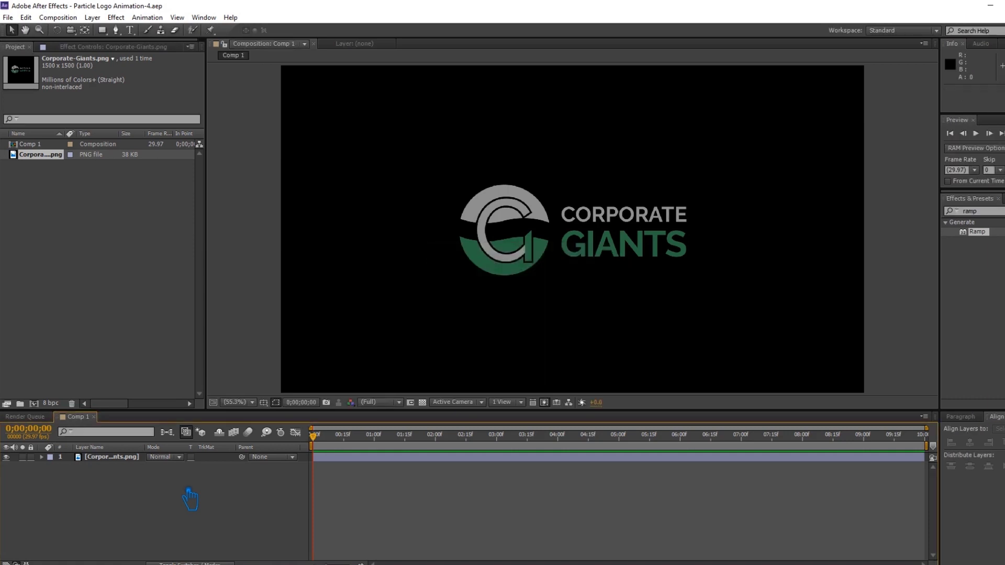
Create a composition-sized dark solid named BG and place it beneath the Corporate-Giants.png layer
left_click(107, 458)
right_click(151, 480)
mouse_move(219, 363)
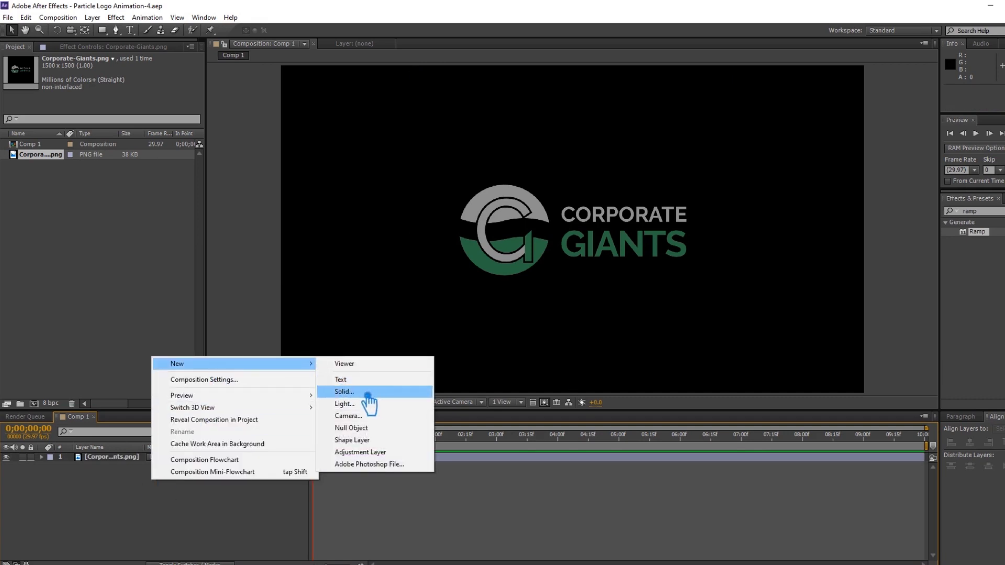
left_click(398, 387)
type("BG")
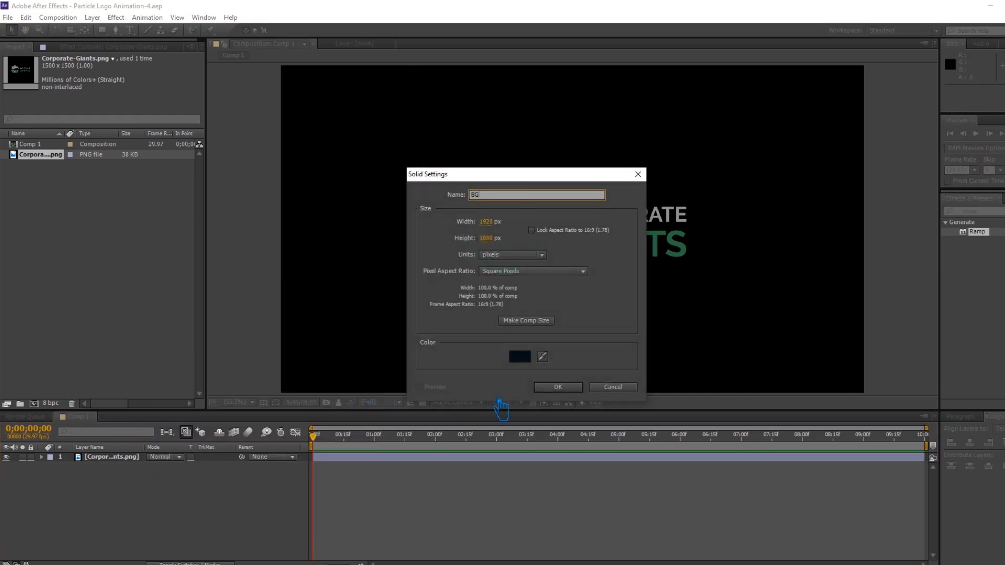
left_click(569, 386)
left_click_drag(99, 457, 112, 478)
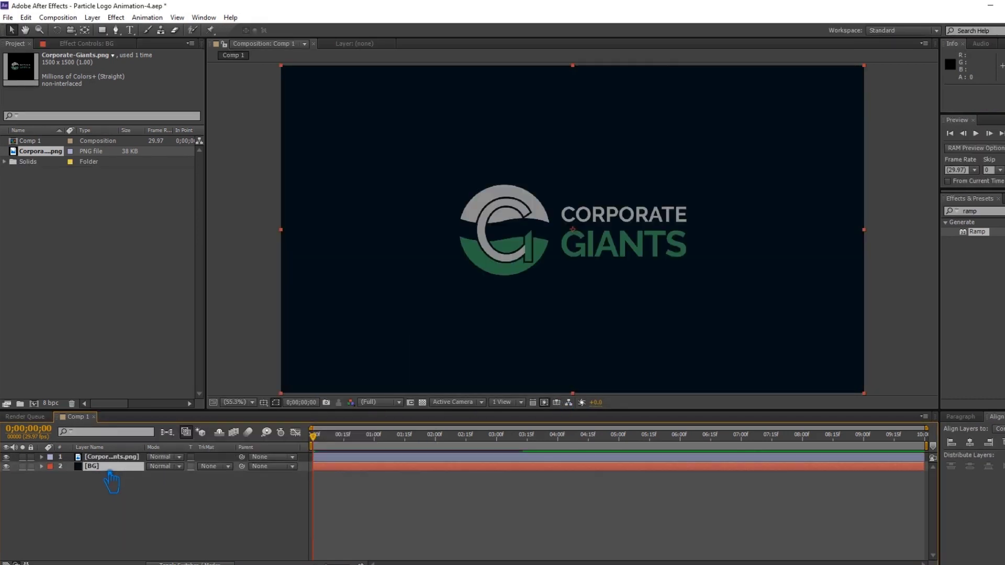
Apply the Ramp effect to the BG layer, make it a Radial Ramp and move its start point to the composition's centre
left_click_drag(977, 232, 777, 331)
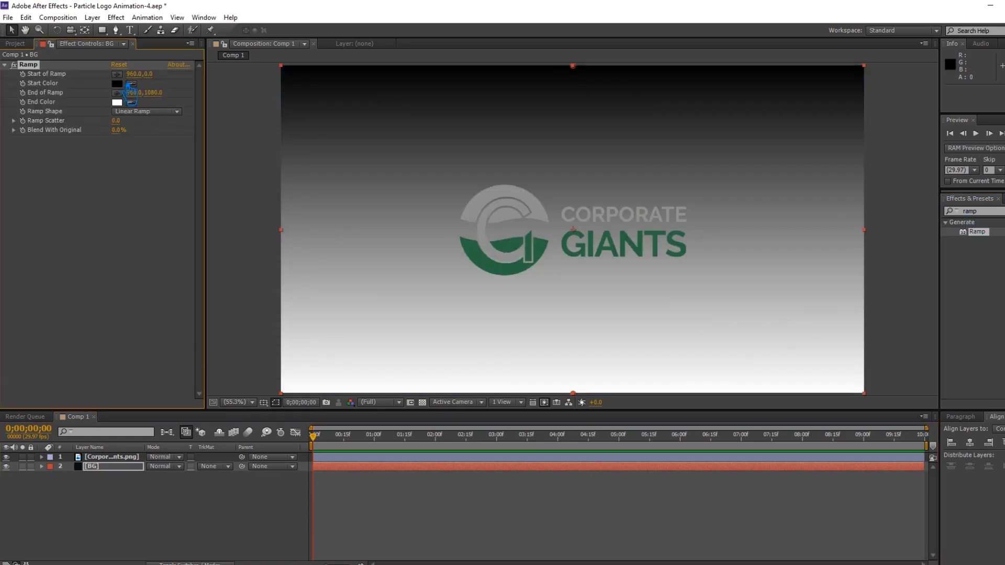
left_click(129, 84)
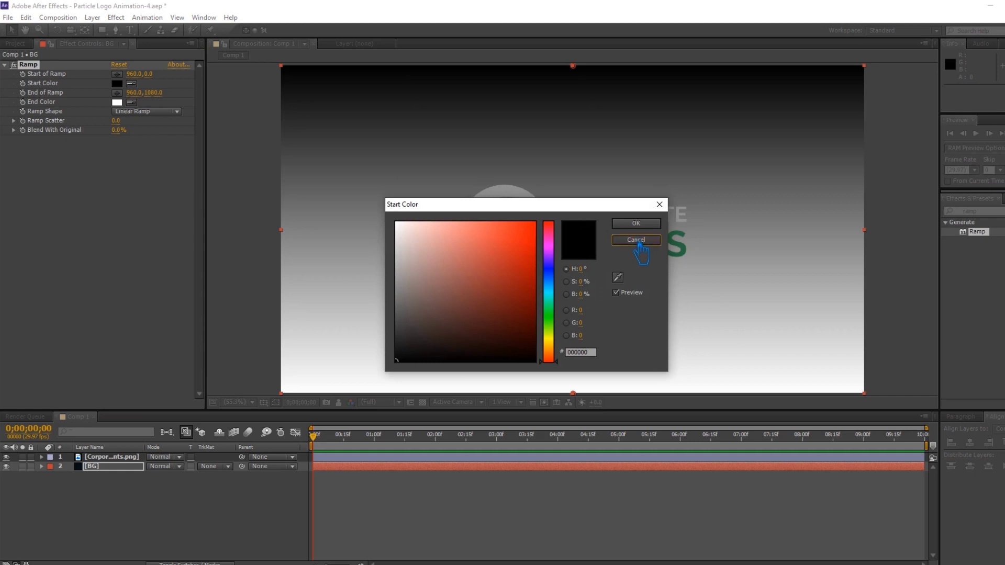
left_click(638, 242)
left_click(157, 111)
left_click(152, 135)
left_click_drag(583, 65, 574, 230)
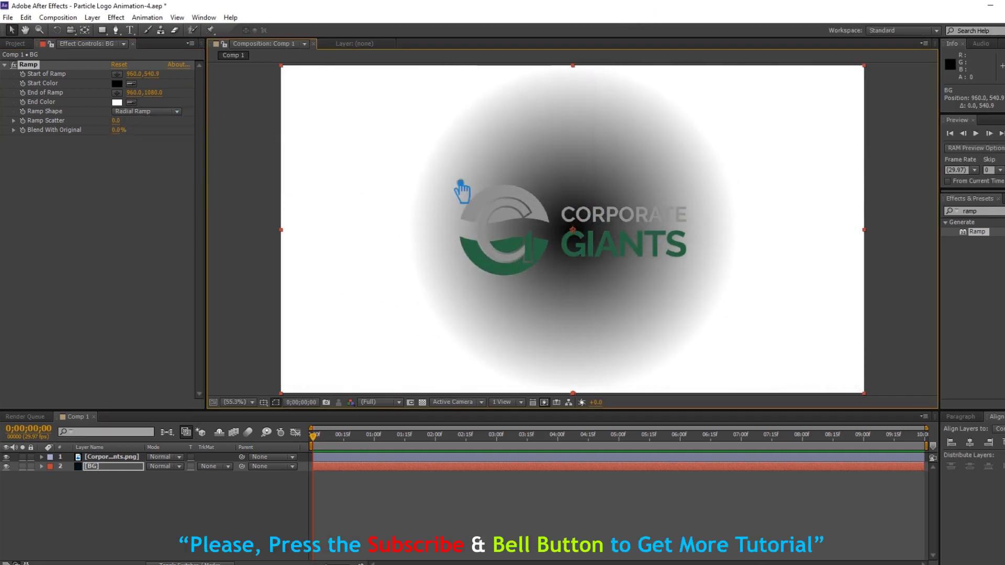
Set the ramp's start color to a muted olive green (818E69)
left_click(116, 84)
left_click(555, 332)
left_click(442, 287)
left_click(635, 223)
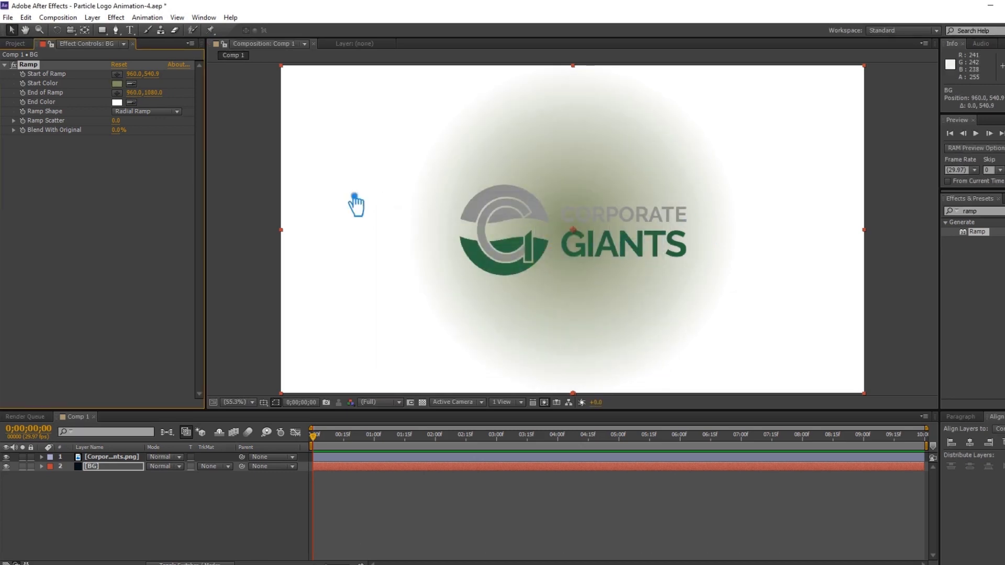
Set the ramp's end color to a very dark olive green and extend the end of ramp to about 960, 1831
left_click(117, 102)
left_click(554, 328)
left_click_drag(533, 337, 528, 345)
left_click(636, 223)
left_click_drag(162, 100, 572, 96)
Lighten the ramp's start color to pale yellow-green and extend the end of ramp to about 960, 2130
left_click(117, 83)
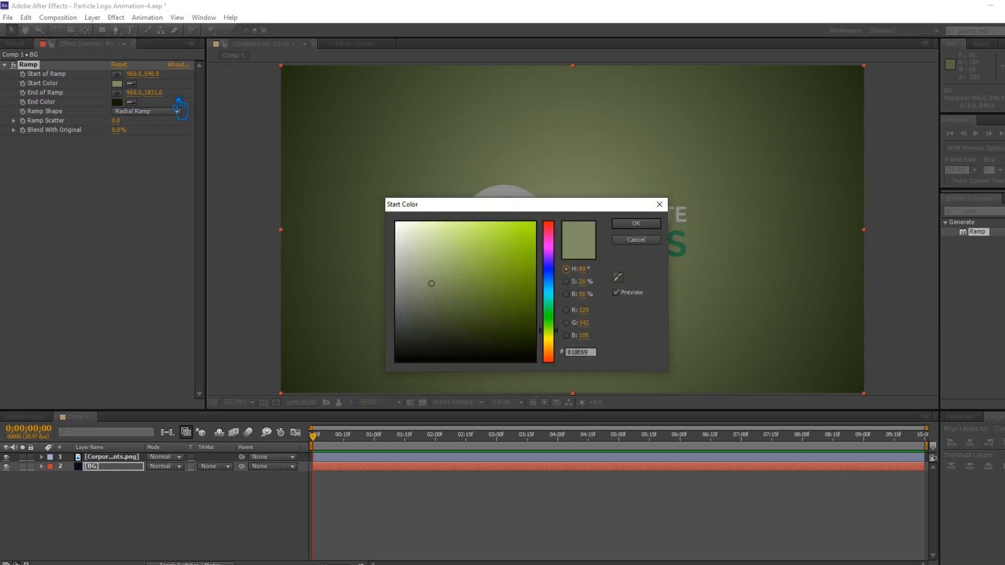
left_click_drag(439, 273, 428, 229)
left_click(636, 224)
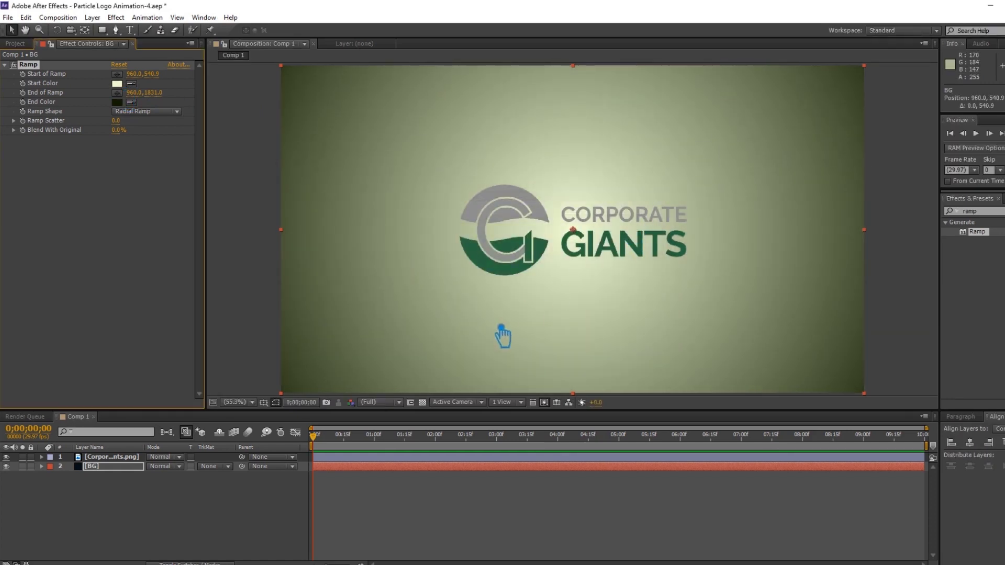
left_click_drag(167, 97, 327, 94)
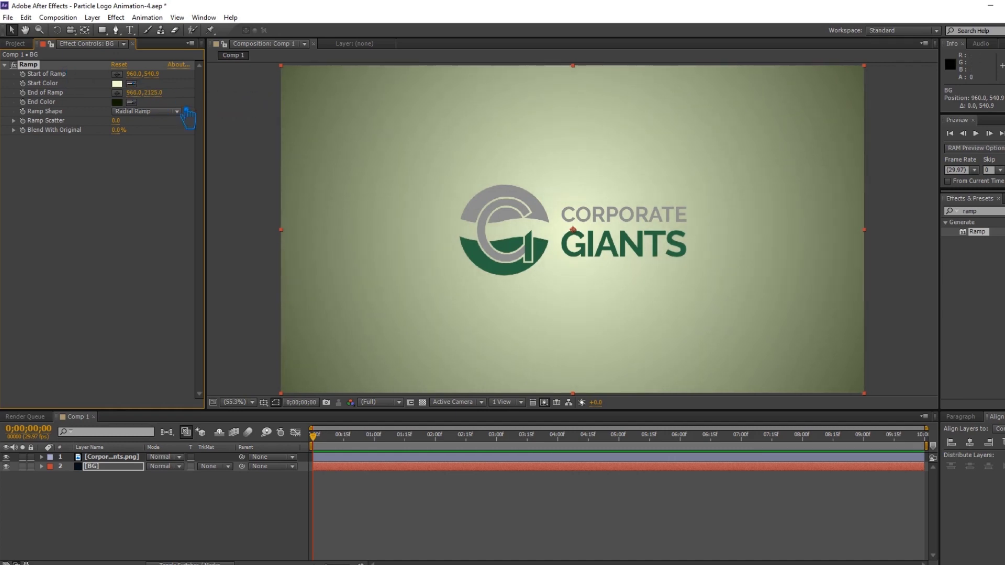
Create a composition-sized solid named Light above the logo layer
left_click(112, 458)
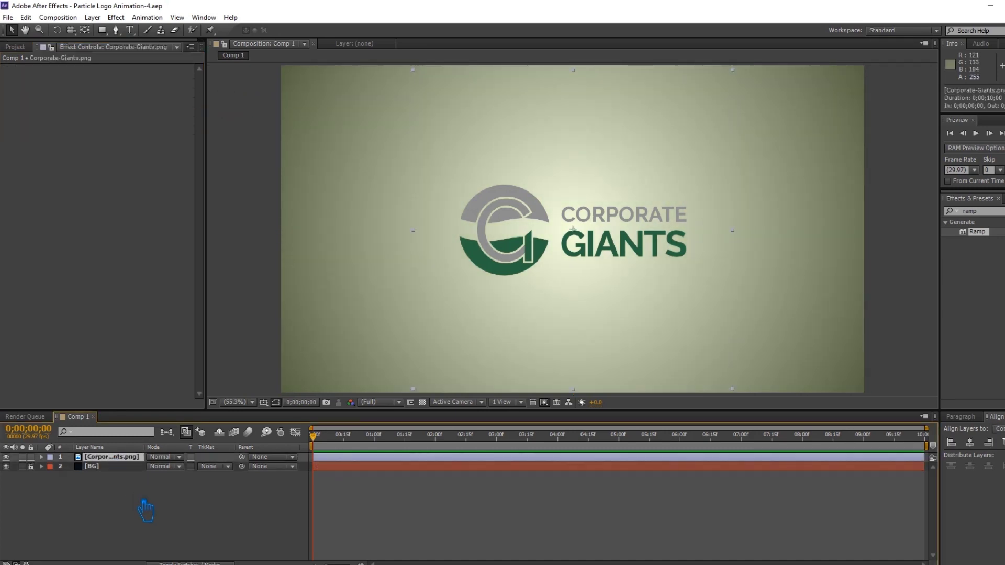
right_click(135, 496)
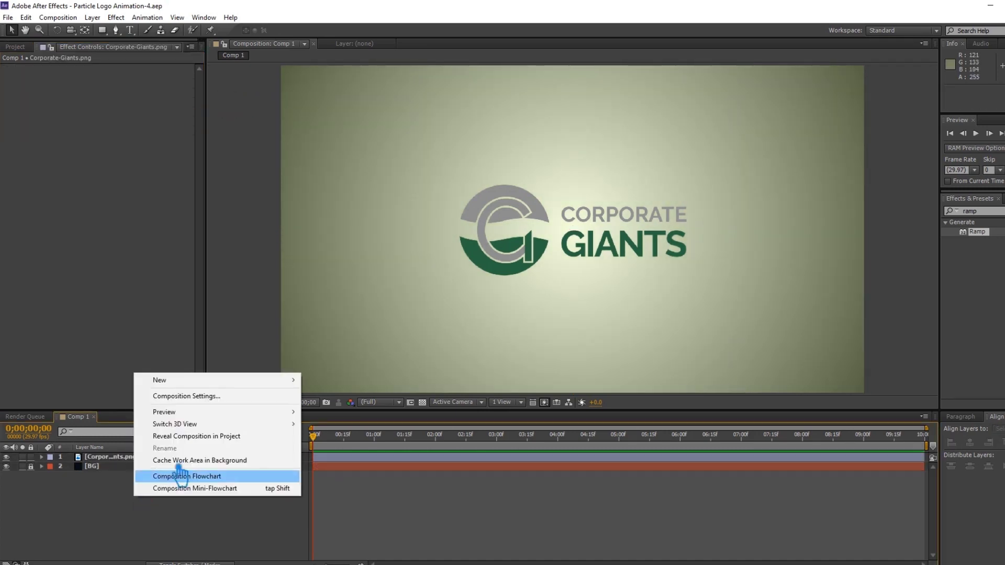
mouse_move(198, 384)
left_click(351, 407)
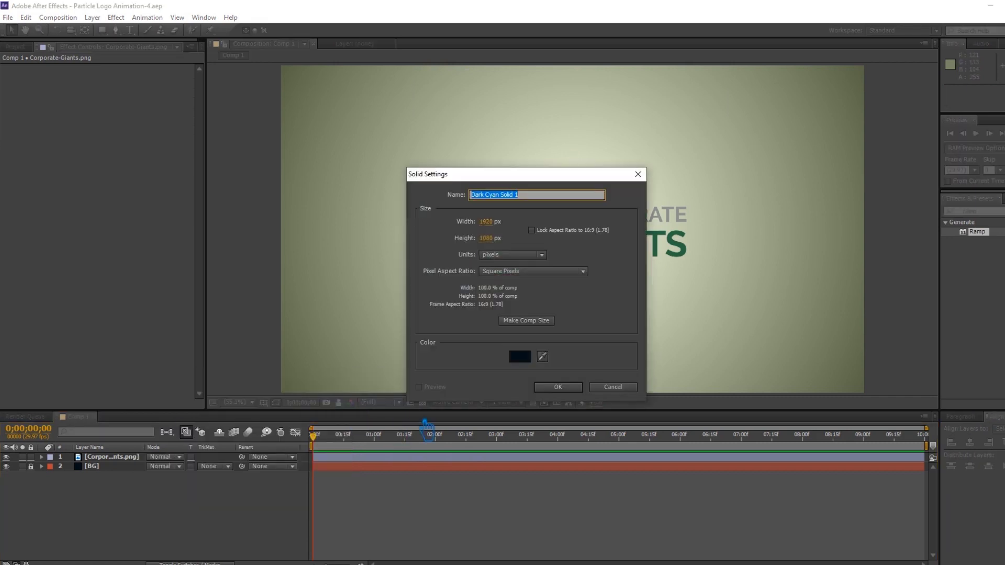
type("Light")
left_click(566, 388)
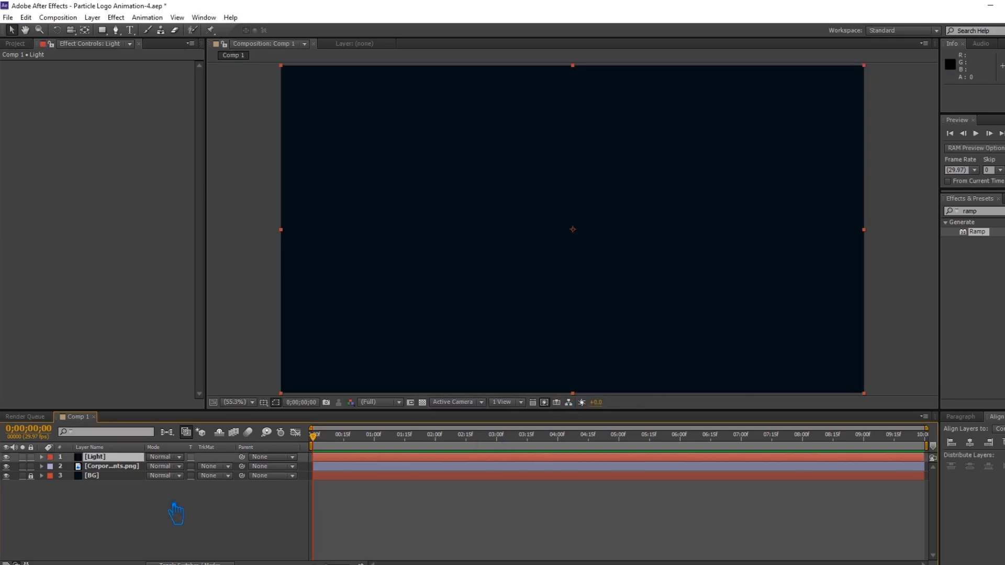
Apply the Saber effect to the Light layer and set its glow color to olive green
left_click(115, 17)
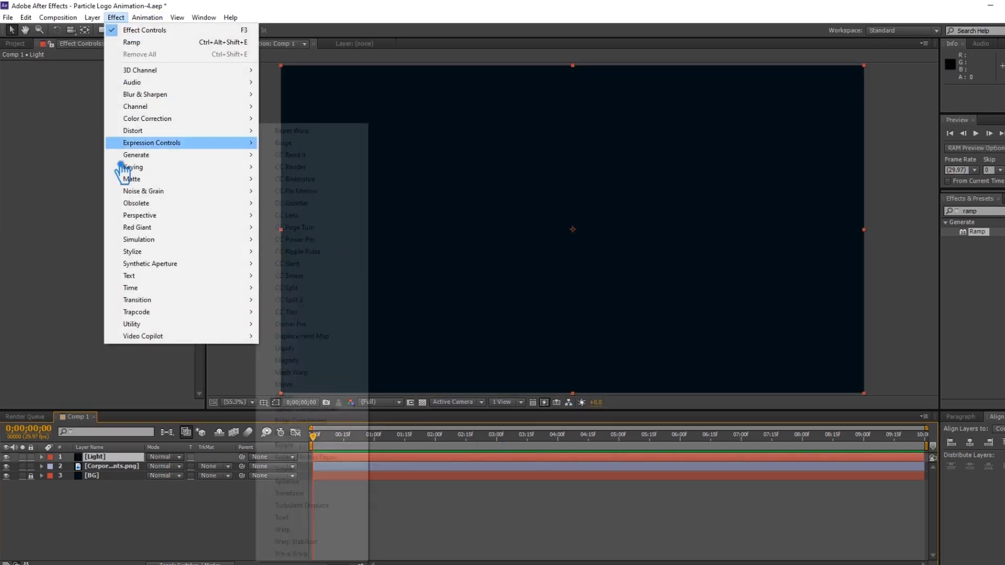
left_click(294, 347)
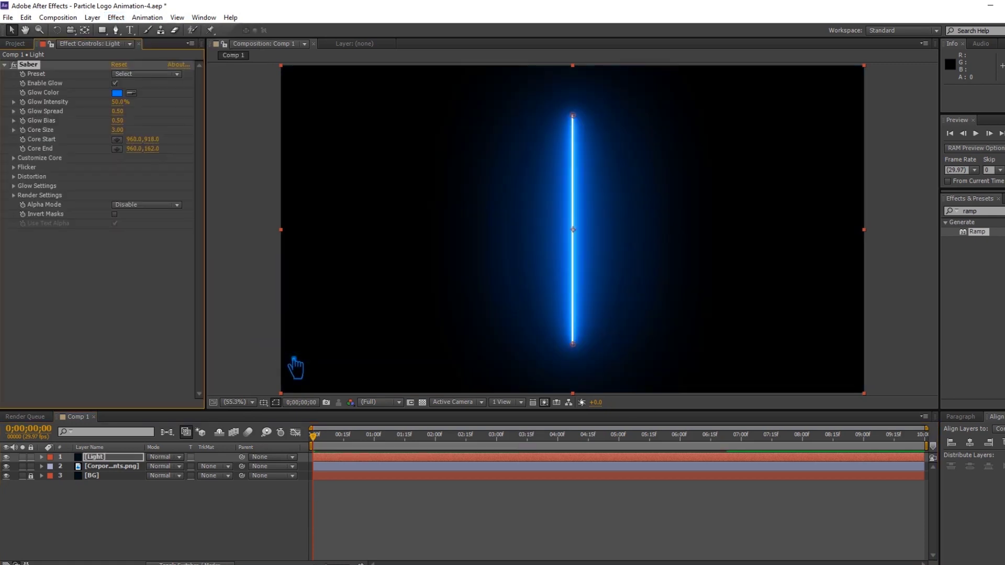
left_click(117, 93)
left_click(548, 328)
left_click(510, 294)
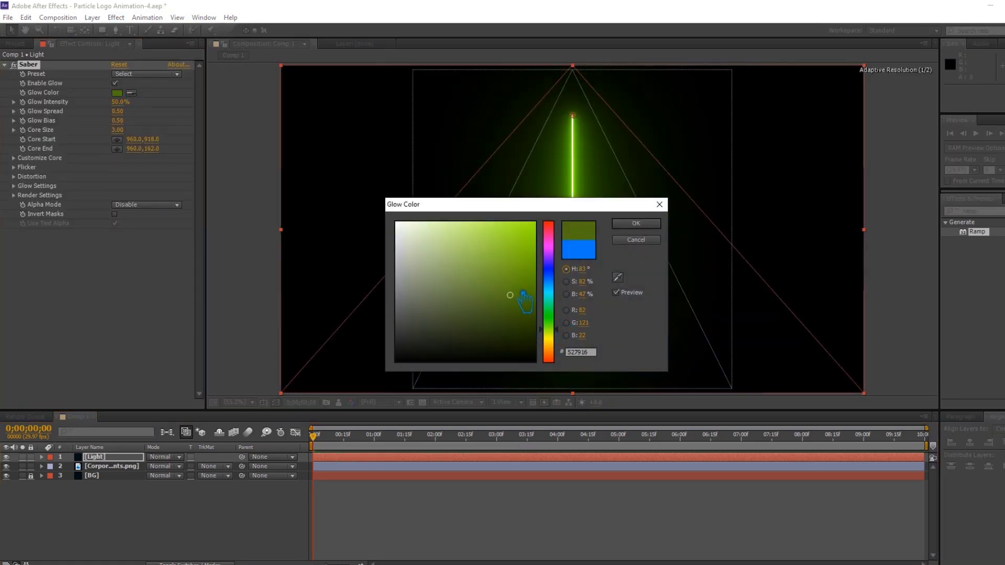
left_click(636, 223)
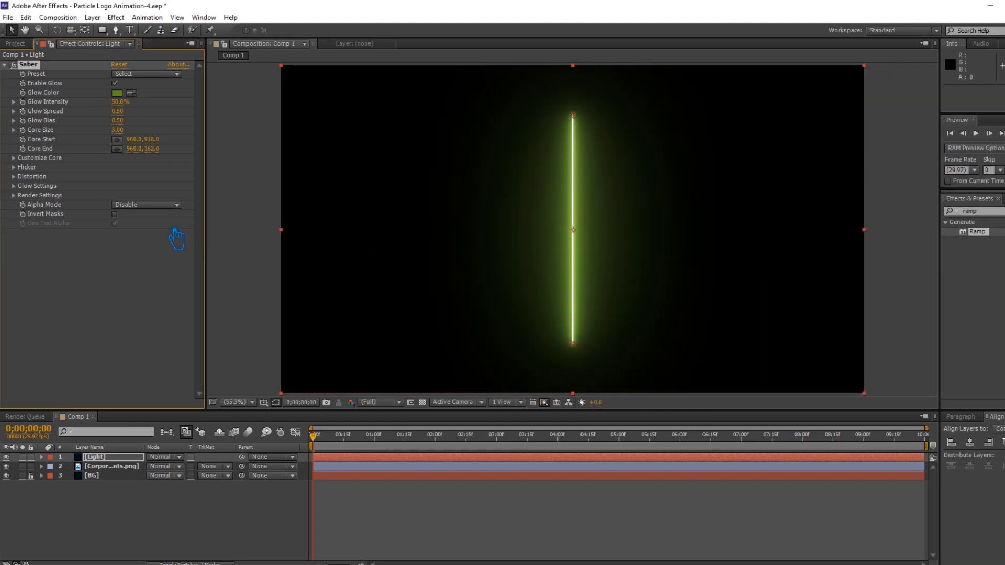
Try Enable Masks as Saber's alpha mode, and restore Disable
left_click(151, 208)
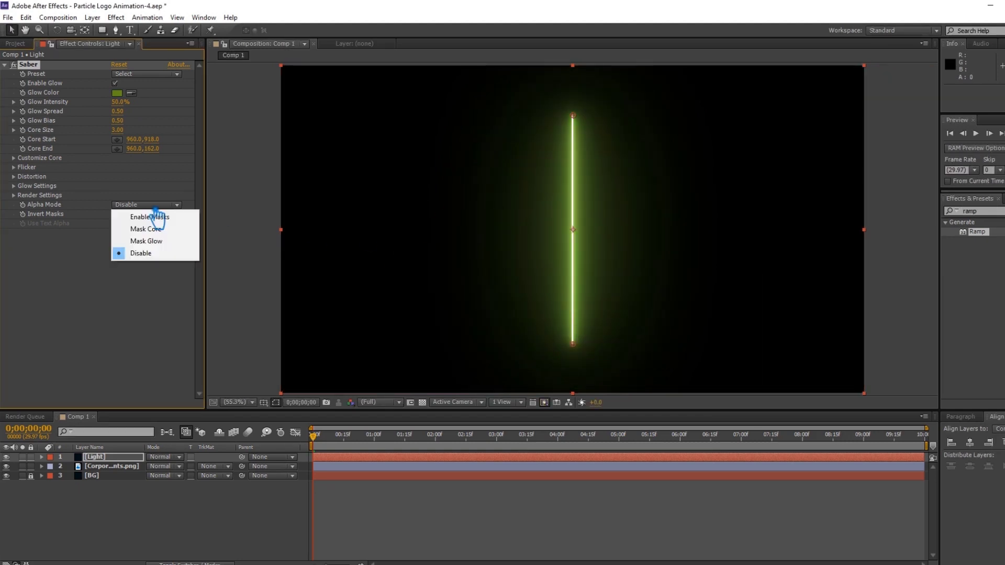
left_click(156, 216)
left_click(154, 205)
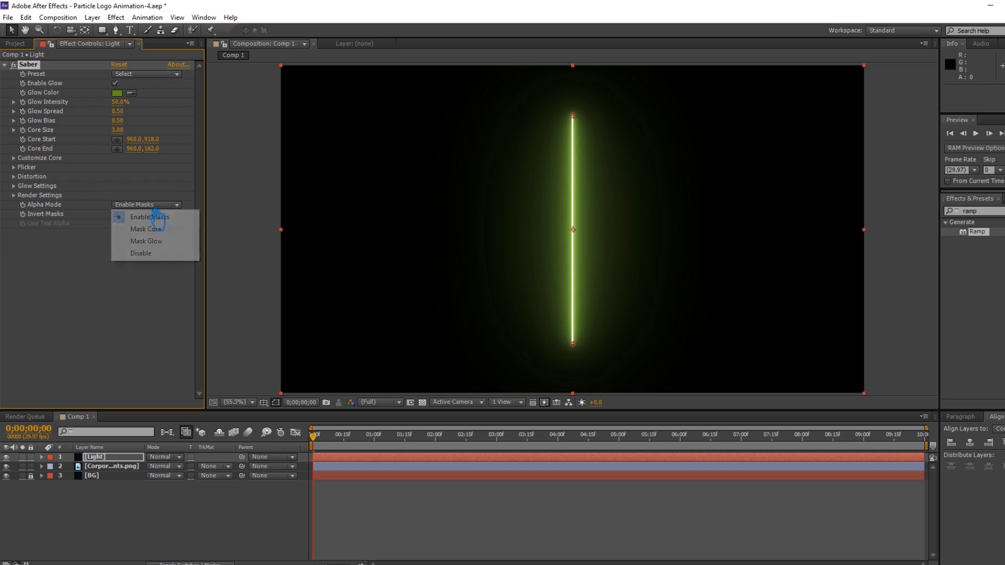
left_click(159, 254)
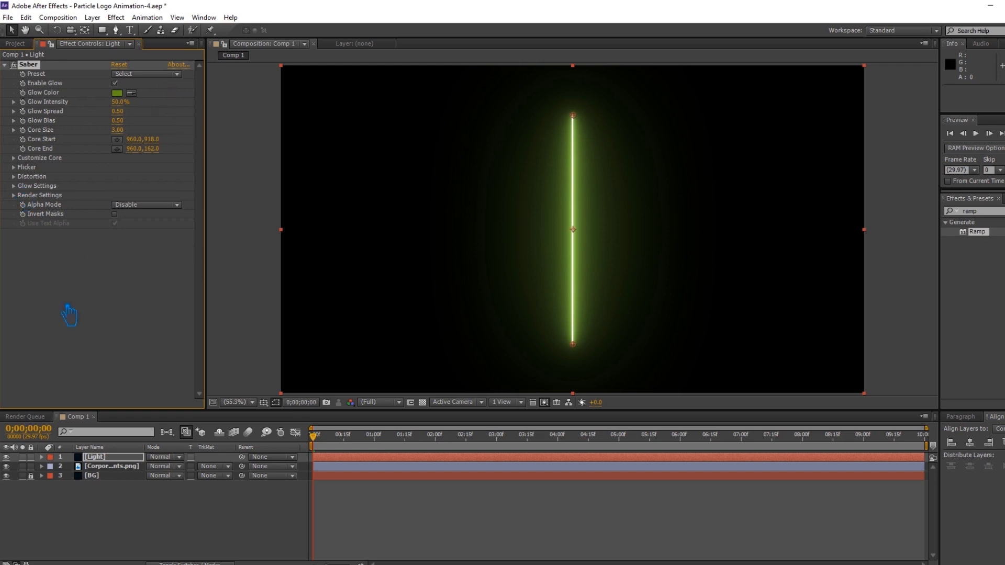
Move the Corporate-Giants.png layer above the Light layer and select the Light layer
left_click(110, 466)
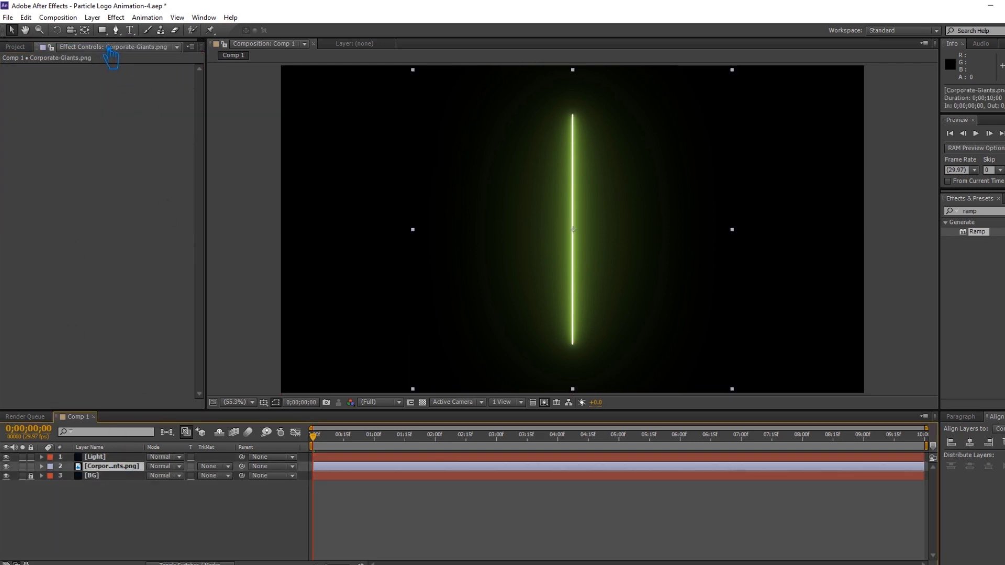
left_click_drag(105, 467, 104, 455)
left_click(102, 467)
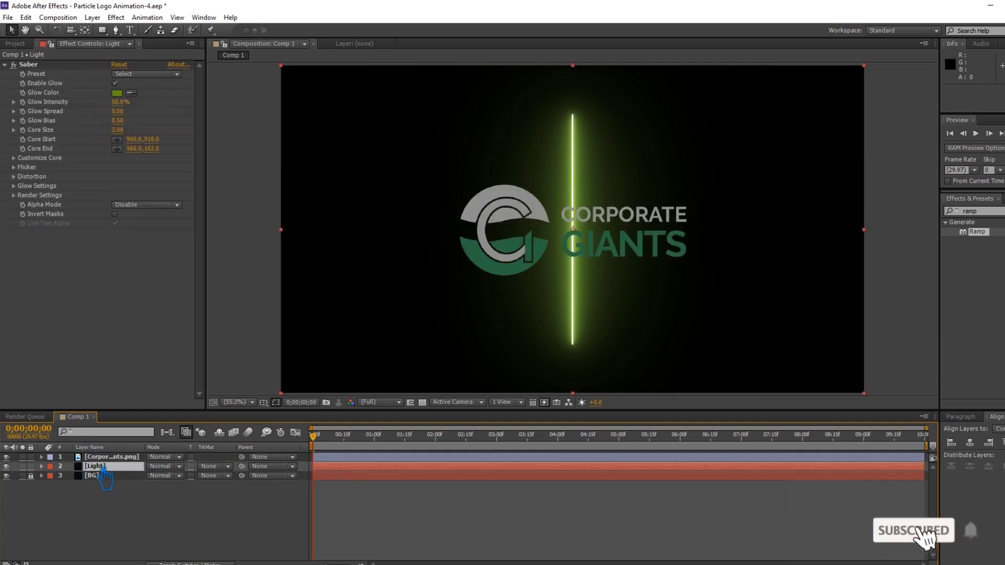
Auto-trace the Corporate-Giants.png layer's alpha channel into masks for the current frame
left_click(110, 457)
left_click(92, 17)
left_click(134, 404)
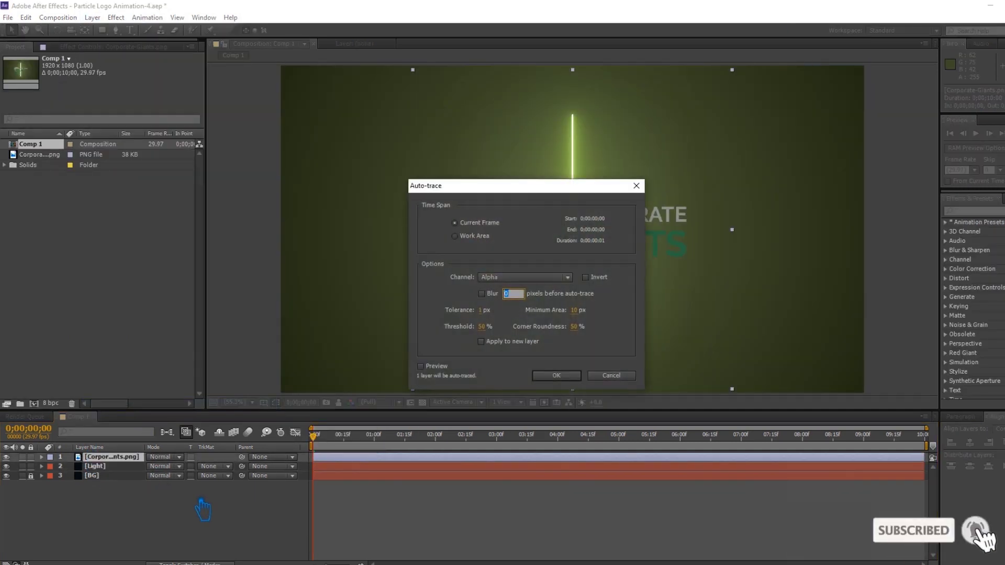
left_click(557, 377)
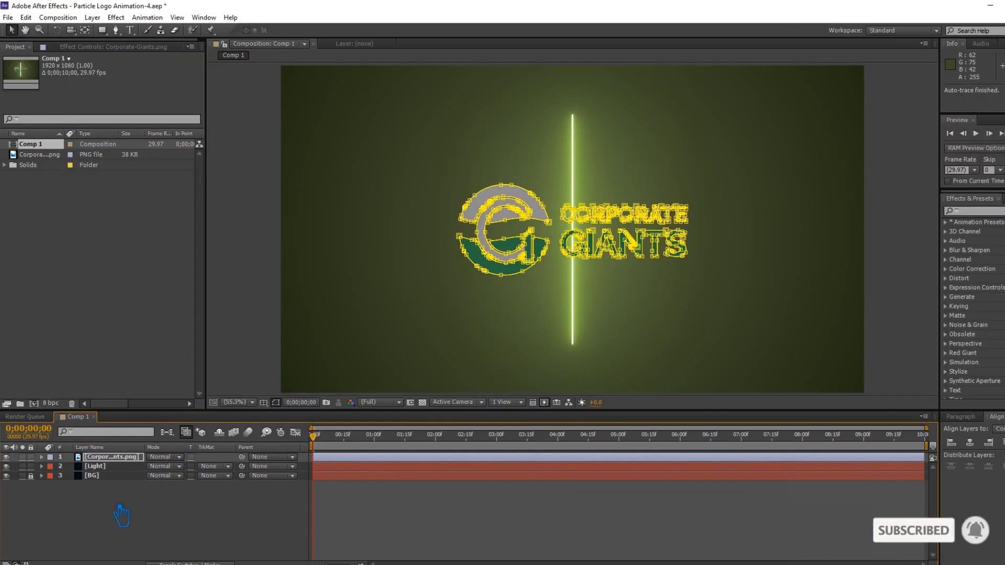
Set the core type of the Light layer's Saber effect to Layer Masks
left_click(113, 467)
left_click(42, 467)
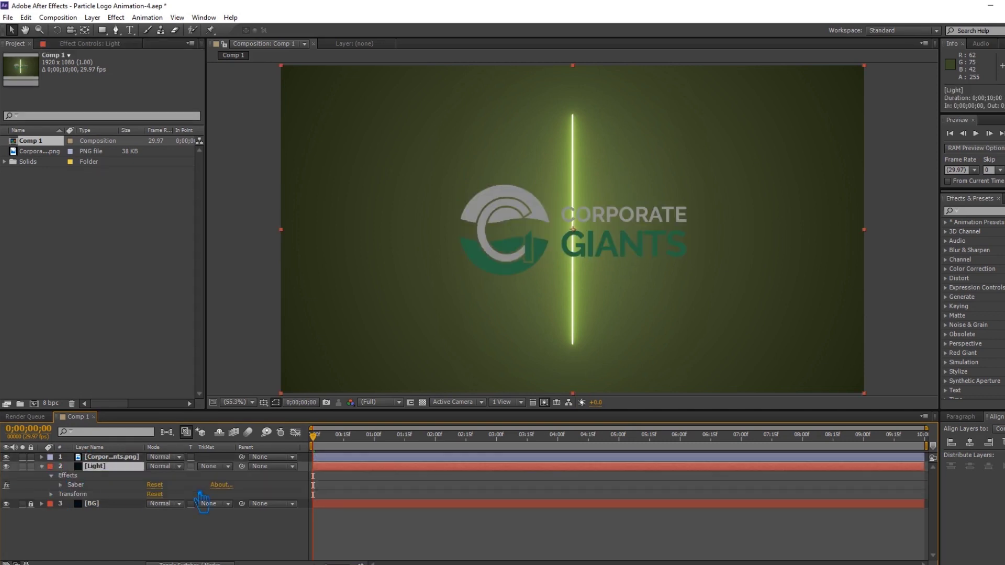
left_click(61, 485)
scroll(214, 510, "down", 3)
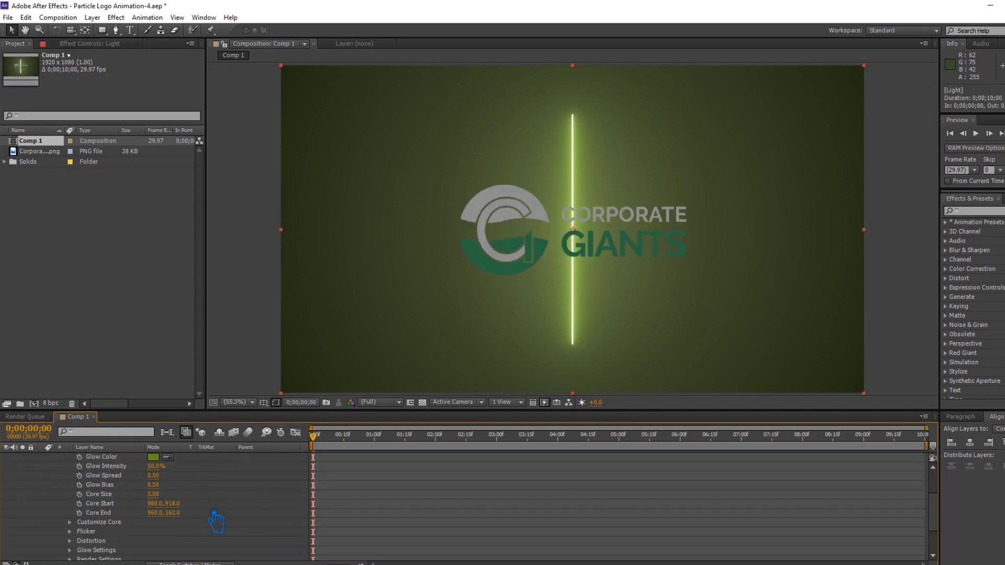
scroll(183, 521, "down", 2)
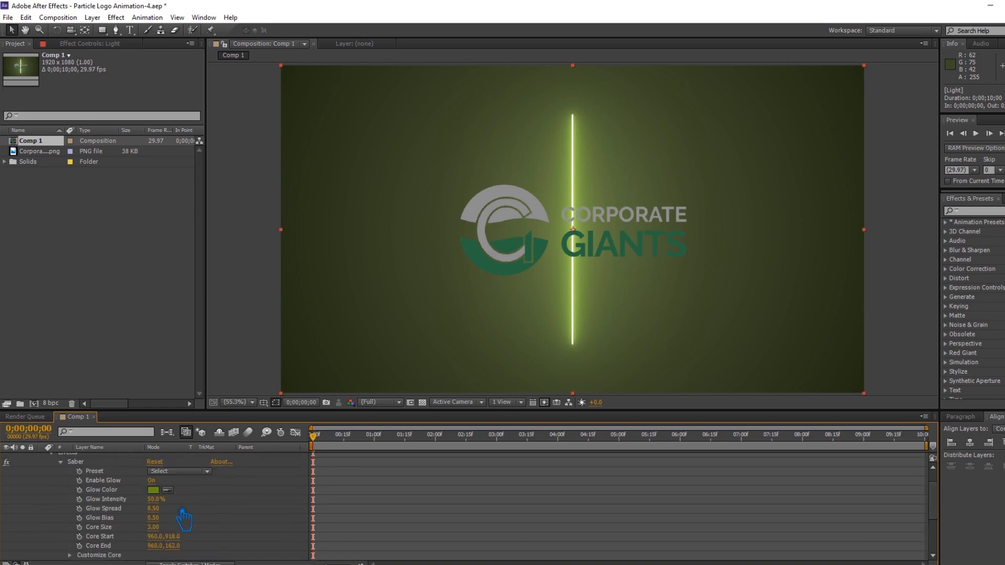
left_click(70, 471)
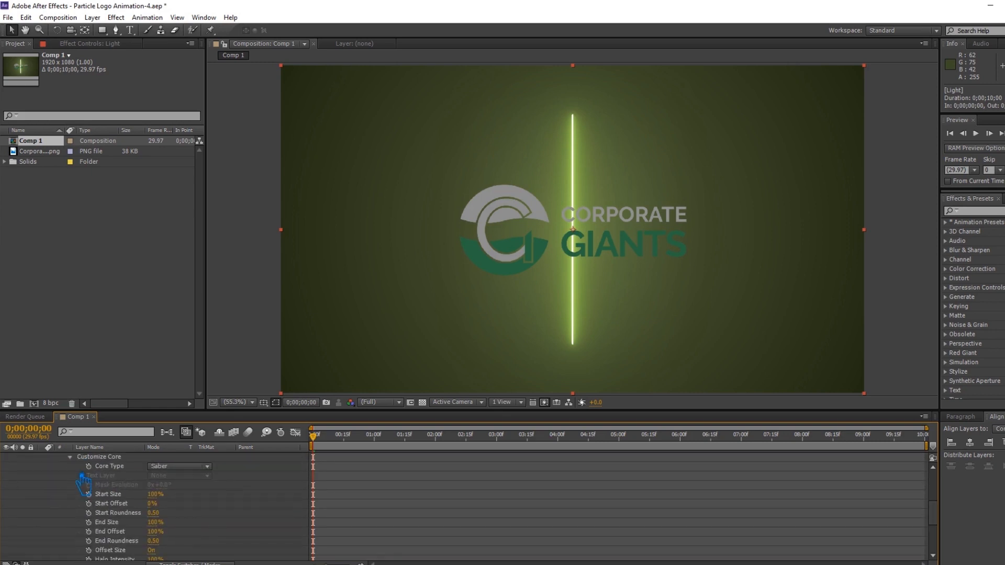
left_click(185, 467)
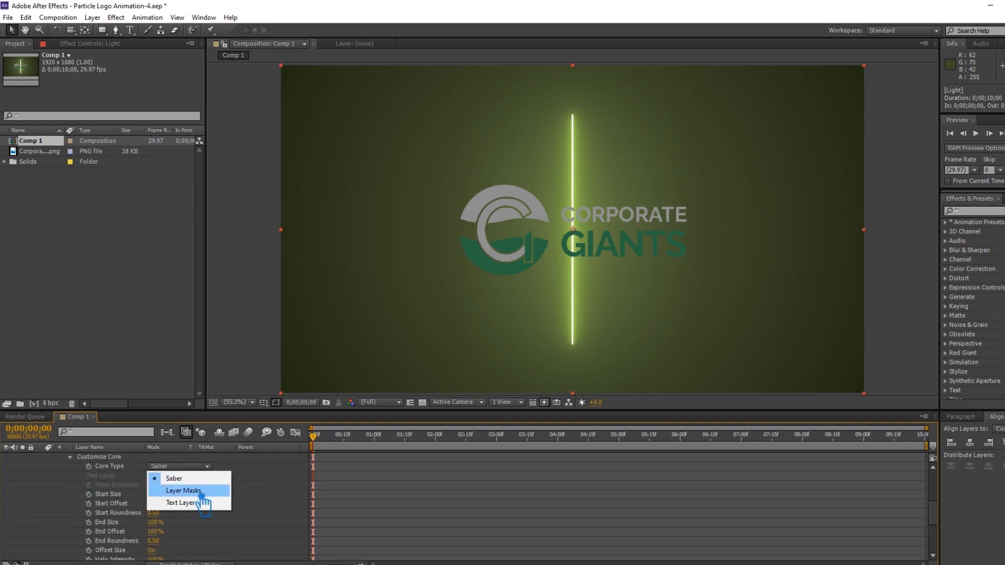
left_click(201, 492)
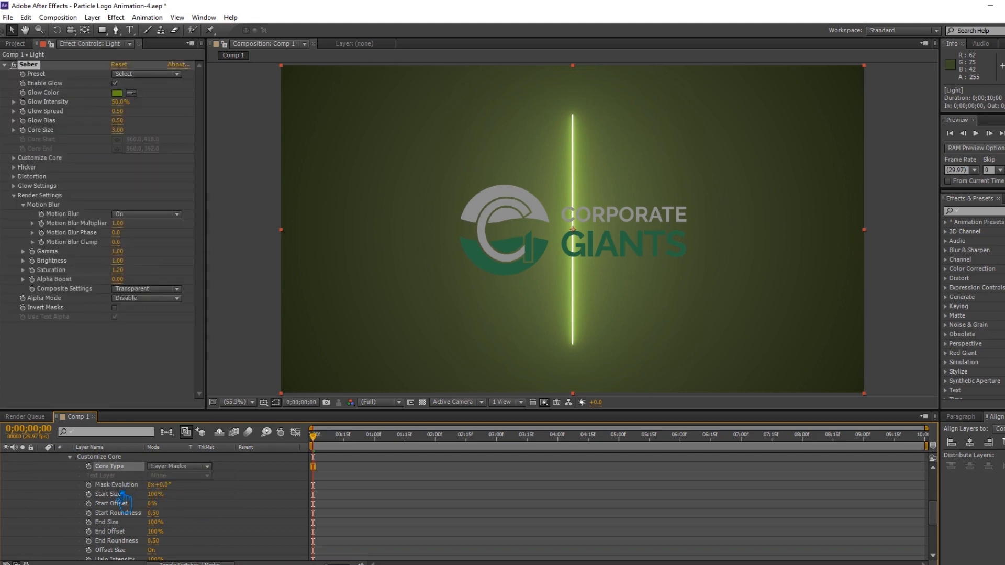
Choose Transparent in Saber's composite settings and collapse the Saber properties of the Light layer
scroll(198, 510, "down", 4)
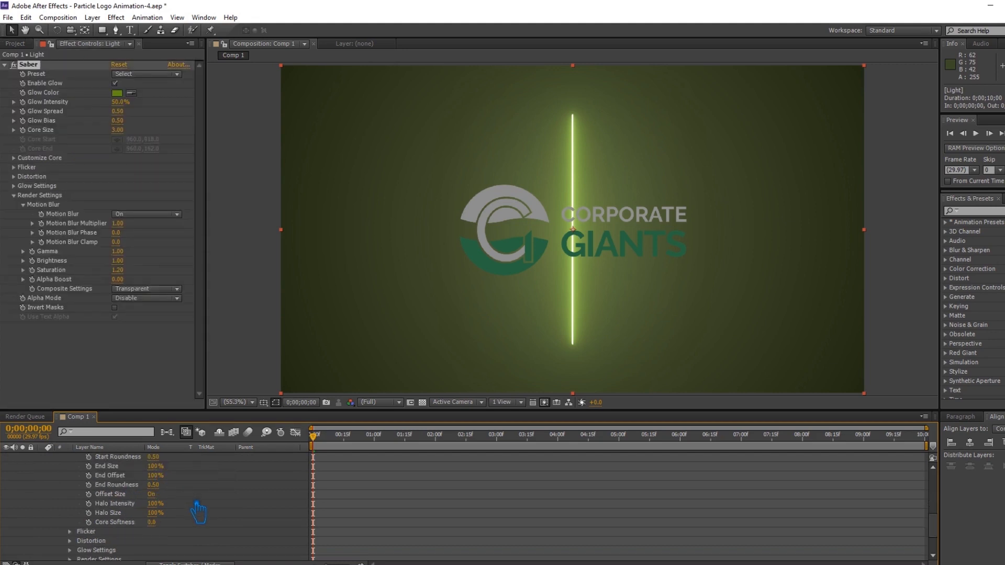
left_click(71, 509)
left_click(190, 509)
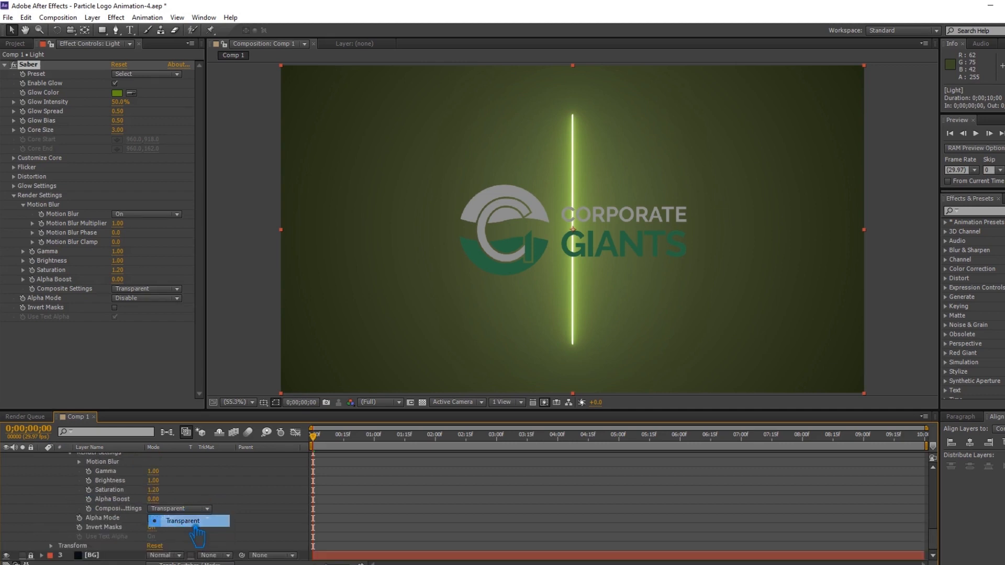
left_click(183, 520)
scroll(141, 524, "up", 10)
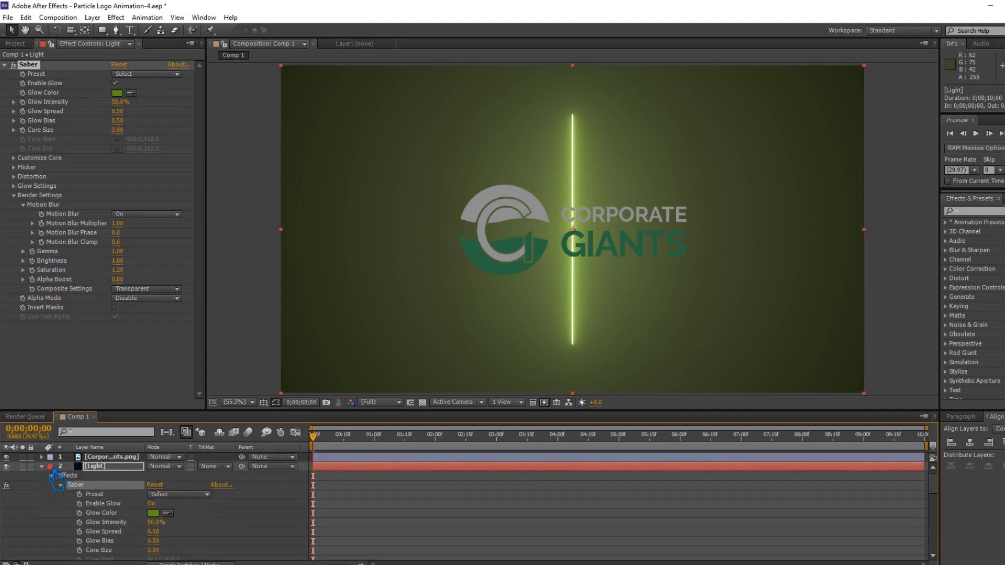
left_click(55, 479)
left_click(61, 485)
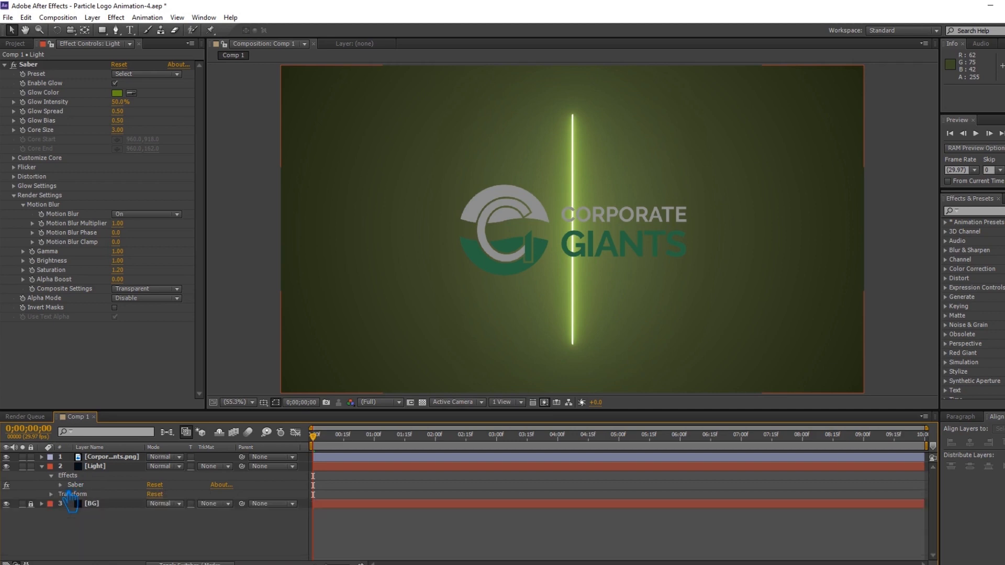
Copy all masks, Mask 1 to Mask 27, from the Corporate-Giants.png layer and paste them onto the Light layer
left_click(56, 457)
left_click(52, 466)
left_click(98, 477)
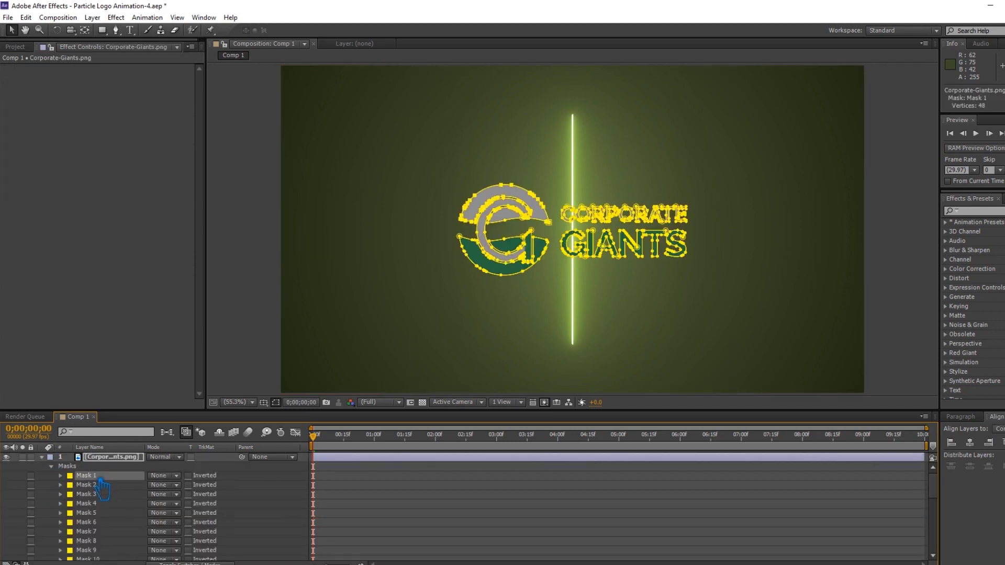
scroll(102, 502, "down", 10)
left_click(102, 501, "shift")
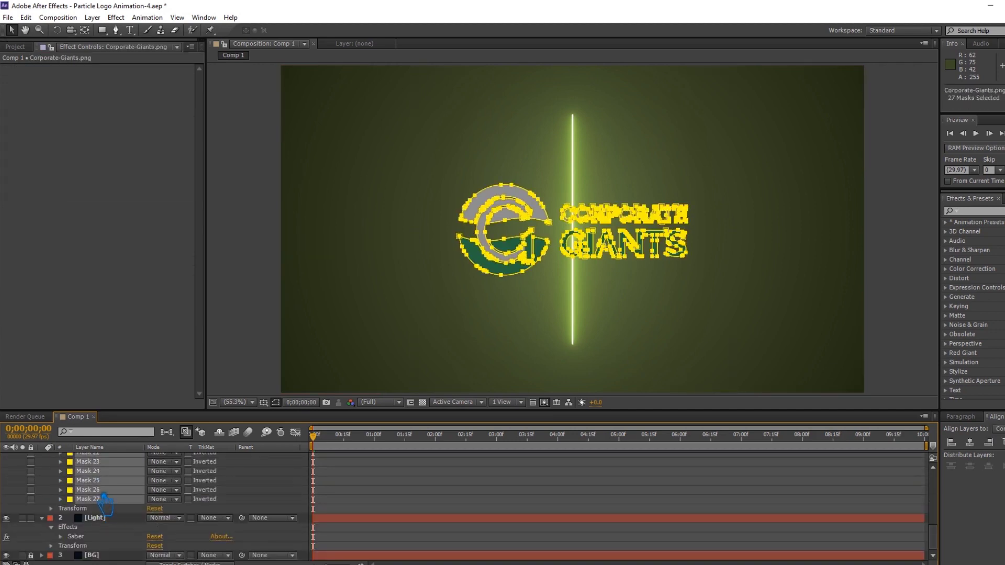
left_click(41, 417)
left_click(80, 417)
left_click(96, 538)
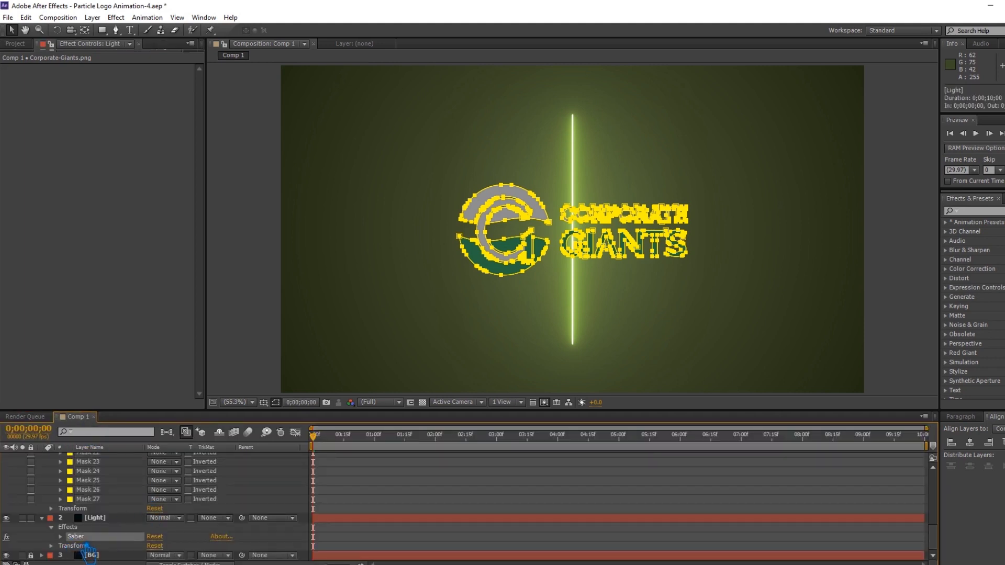
key("ctrl+v")
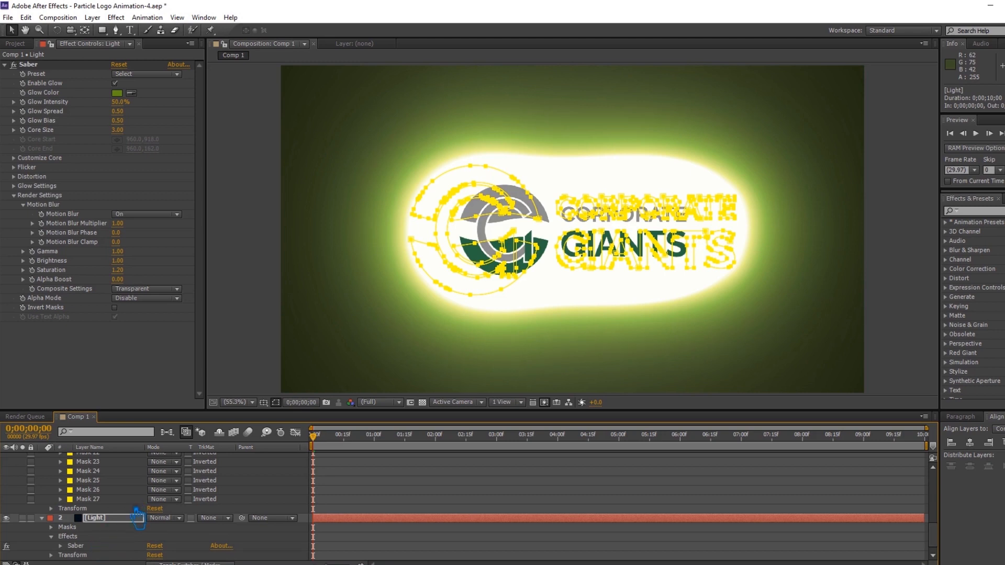
Set the glow intensity of the Light layer's Saber effect to 8% and collapse the Corporate-Giants.png layer's mask list
mouse_move(124, 105)
left_mouse_down()
mouse_move(101, 111)
mouse_move(133, 109)
left_mouse_up()
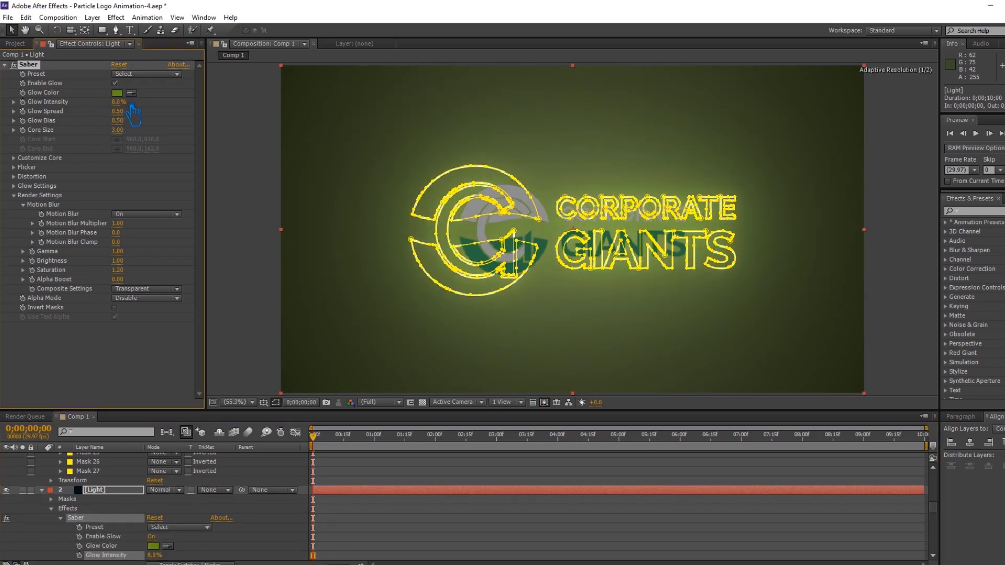
key("'")
scroll(97, 492, "up", 10)
left_click(108, 458)
left_click(47, 462)
left_click(42, 457)
left_click(105, 459)
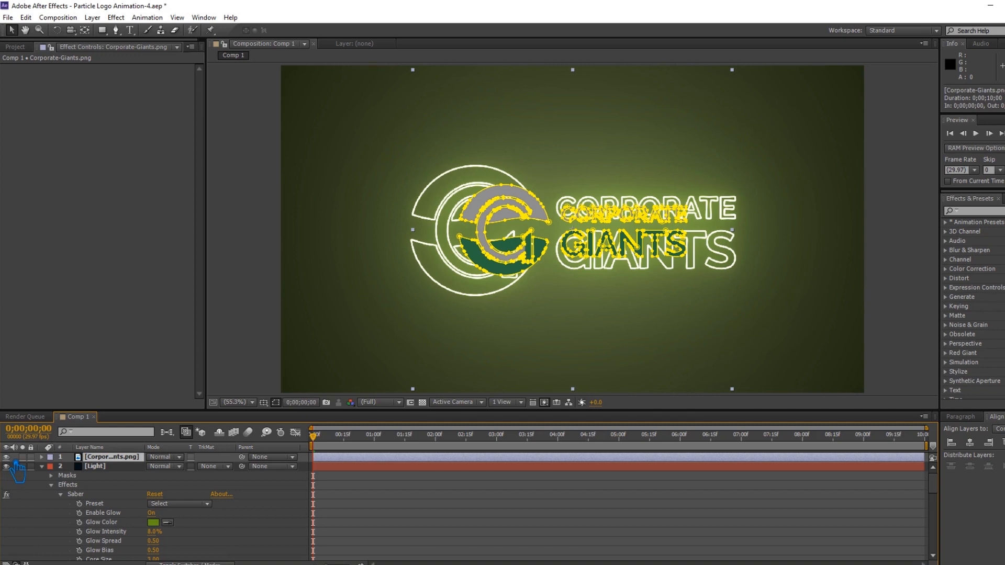
Scale the Light layer to 71% so that its glowing outlines match the Corporate Giants logo
left_click(105, 467)
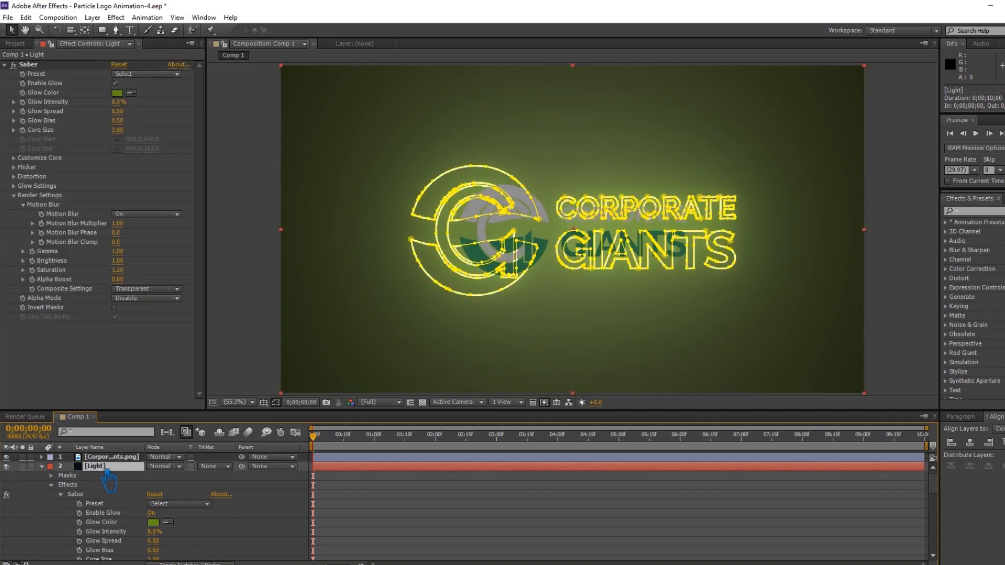
key("s")
left_click_drag(178, 485, 163, 486)
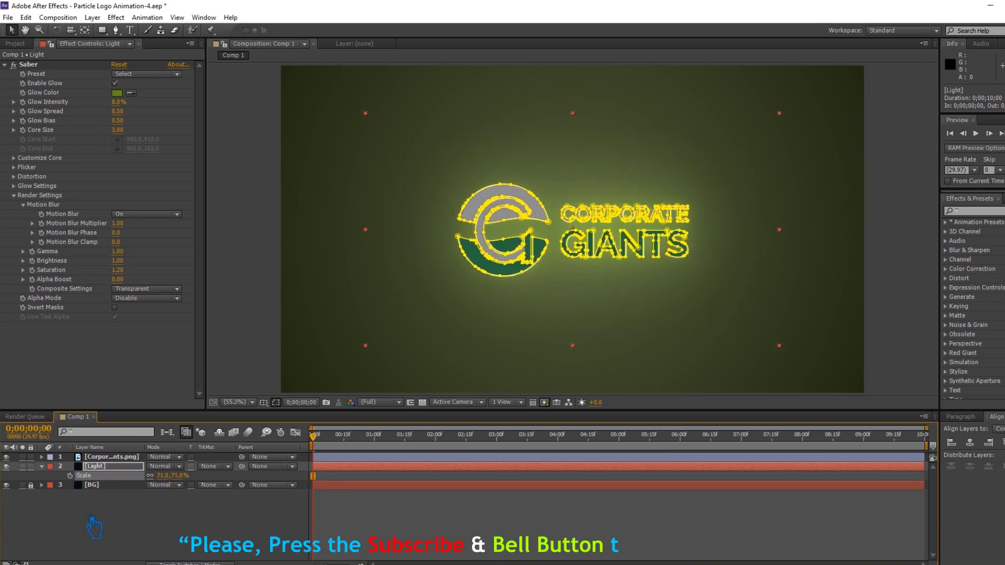
Hide the Corporate-Giants.png layer and save the project with the Light layer's properties collapsed
key("ctrl+Up")
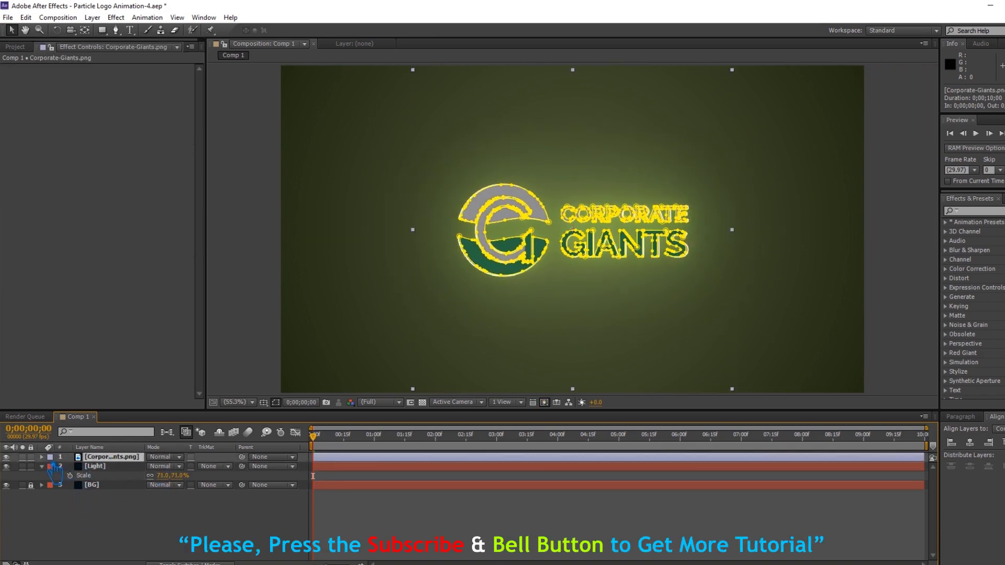
left_click(5, 457)
left_click(129, 509)
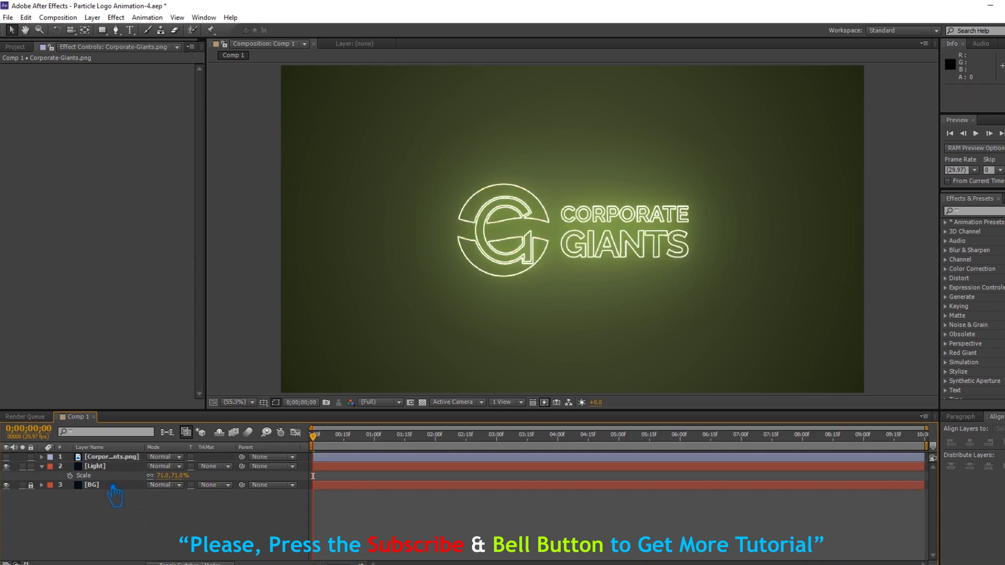
left_click(105, 467)
left_click(42, 467)
left_click(173, 531)
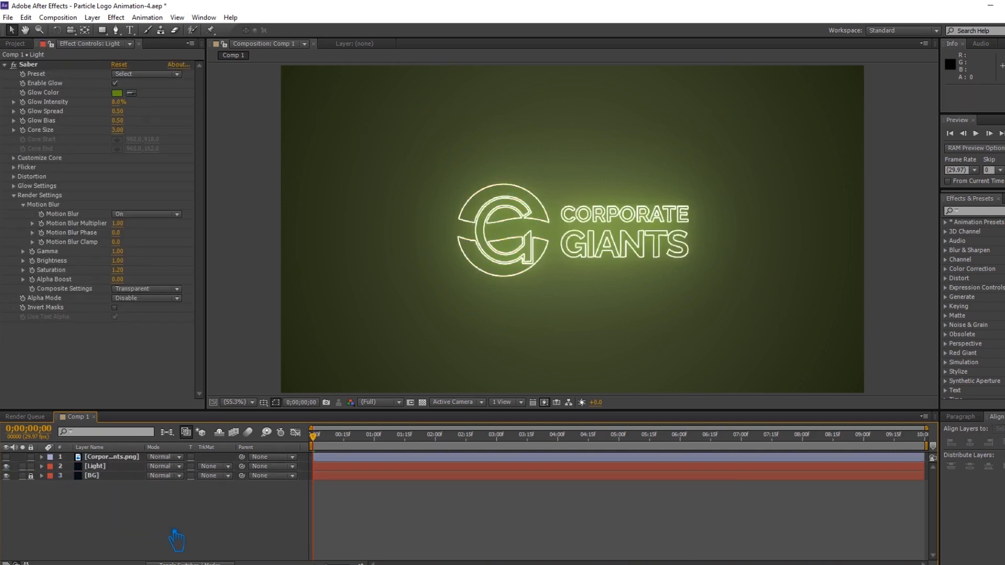
key("ctrl+s")
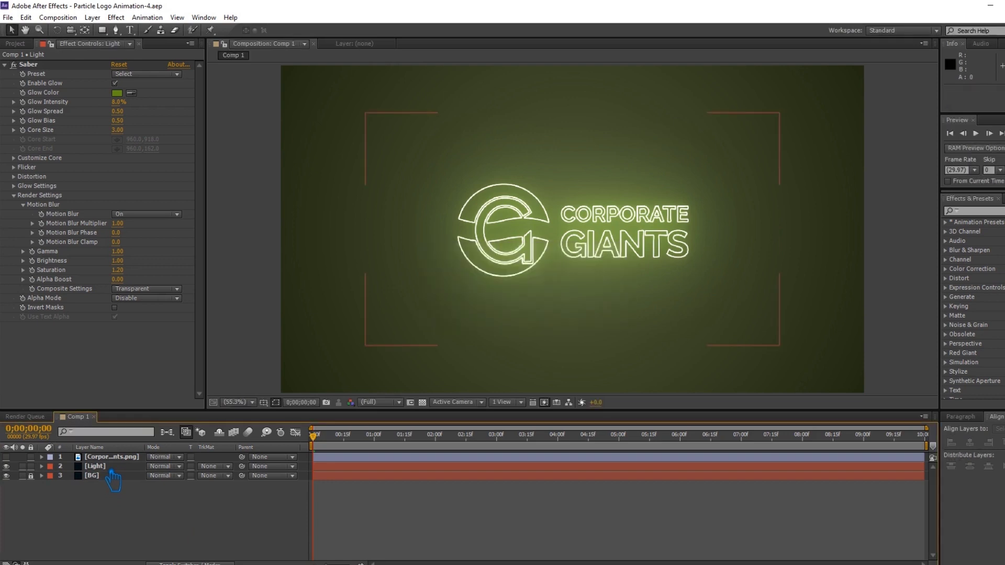
Set the glow intensity of the Light layer's Saber effect to 13% and save the project
left_click(107, 466)
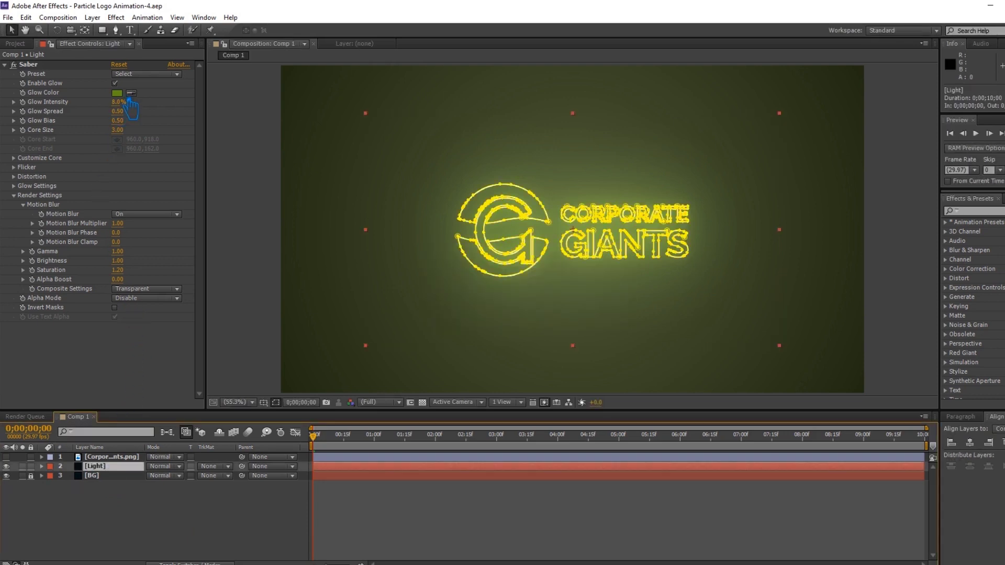
mouse_move(129, 109)
left_mouse_down()
mouse_move(139, 109)
mouse_move(127, 112)
left_mouse_up()
left_click(156, 527)
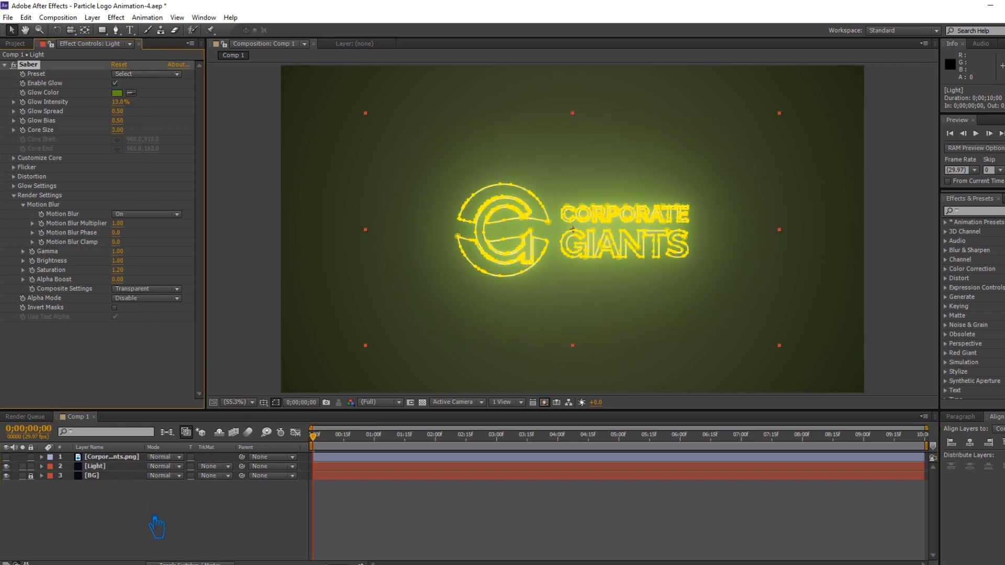
key("ctrl+s")
Try the Ghost, Pulse and Electric presets on the Light layer's Saber effect
left_click(114, 468)
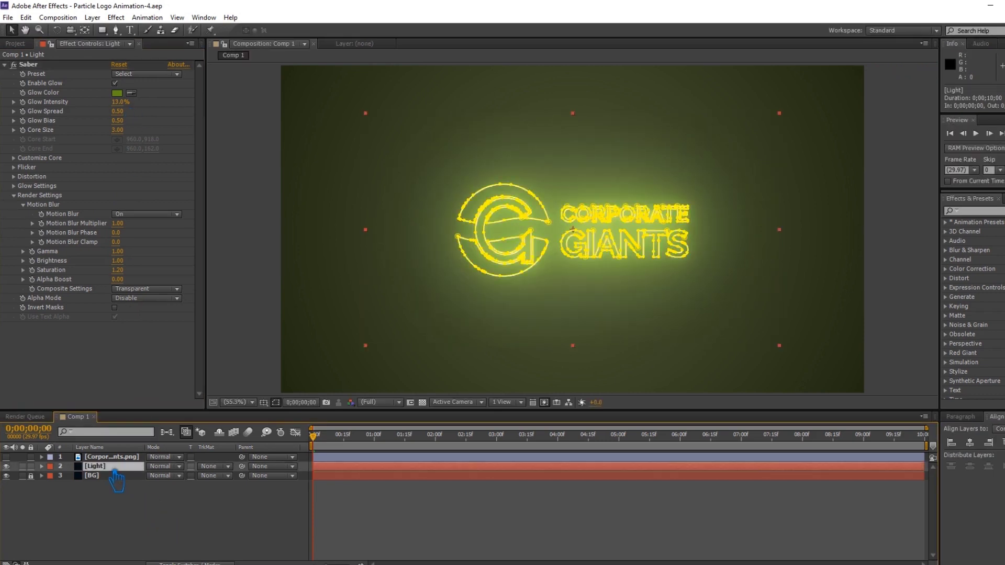
left_click(148, 76)
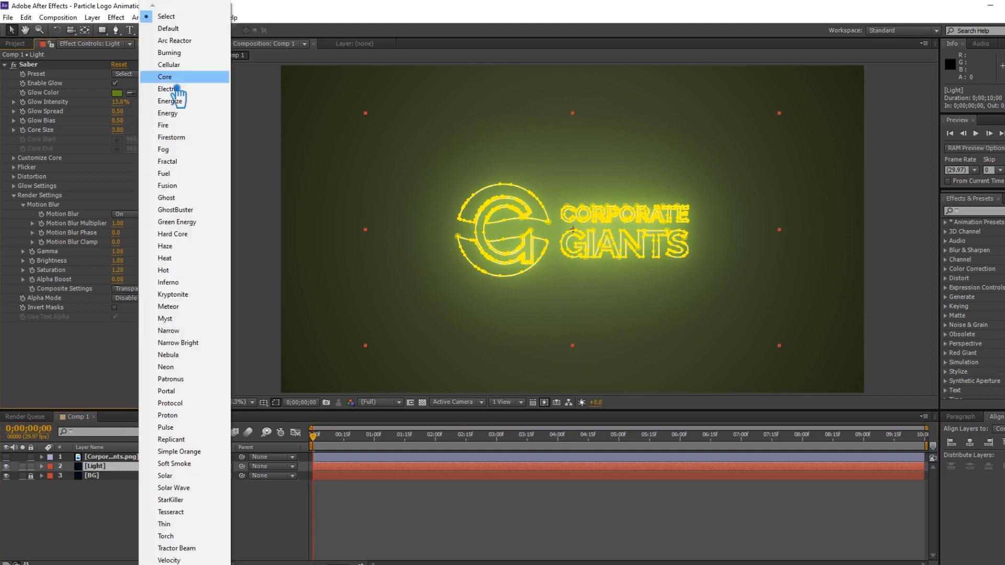
left_click(170, 198)
left_click(149, 75)
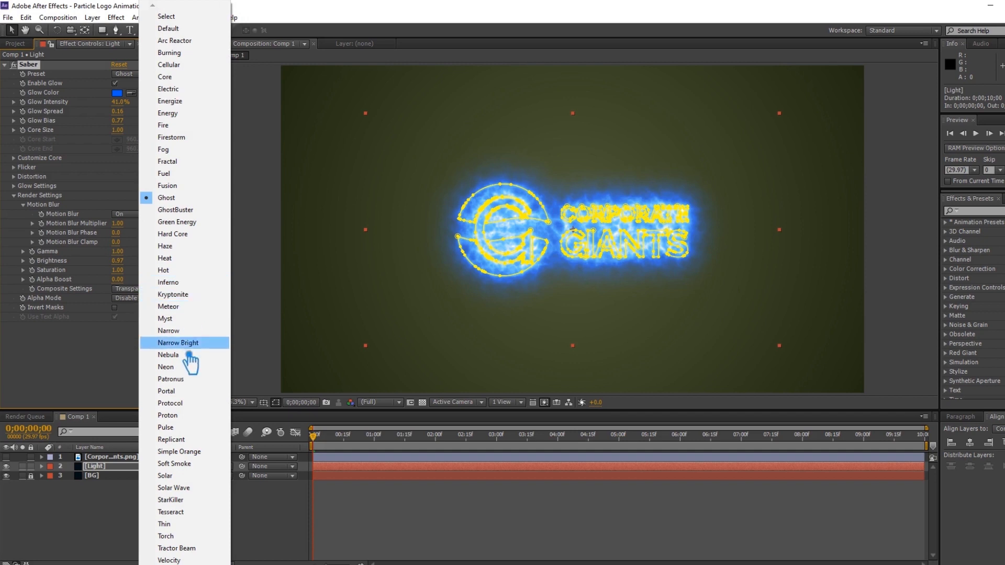
left_click(193, 428)
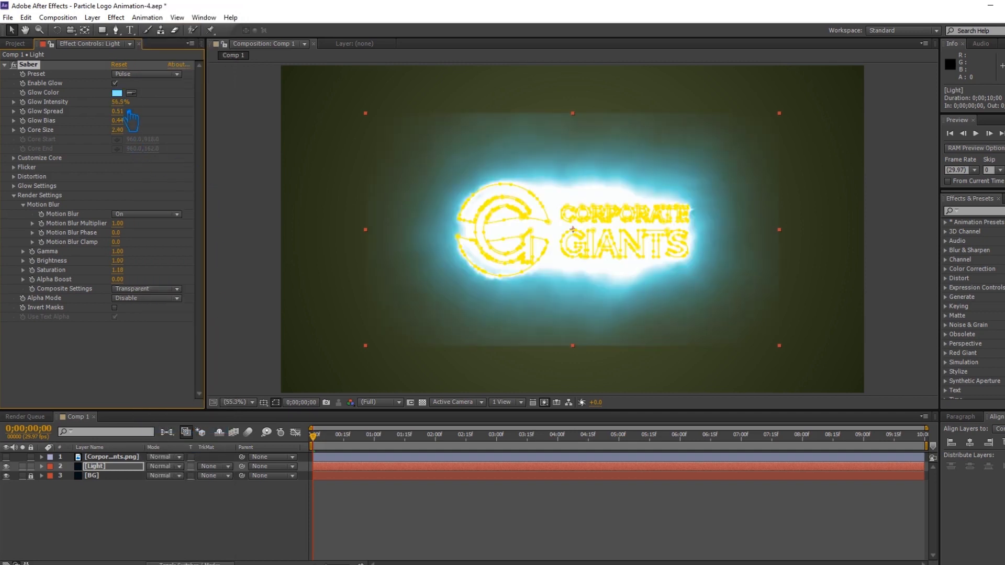
left_click(138, 75)
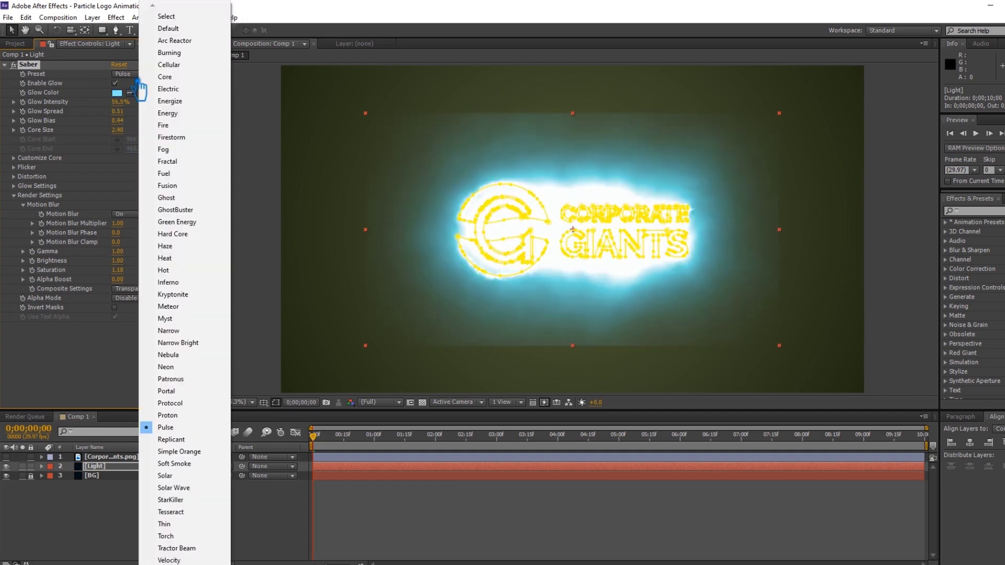
left_click(184, 90)
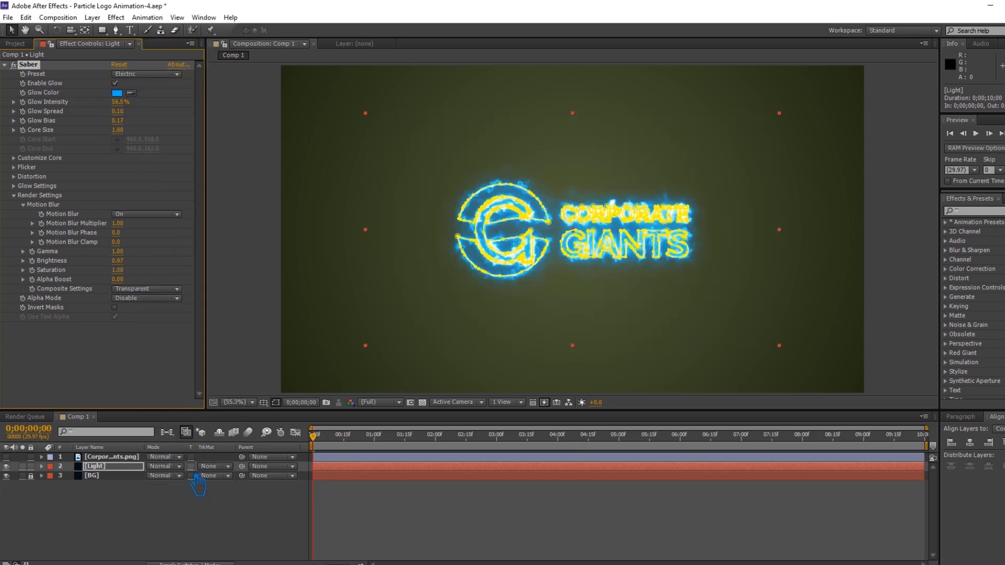
Try the Add blending mode on the Light layer and change it to Screen
left_click(184, 467)
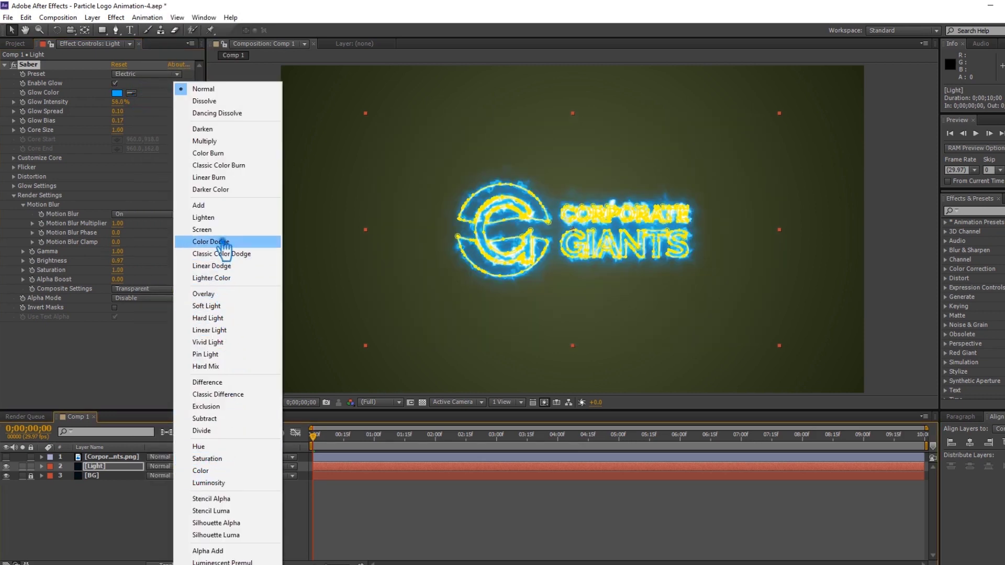
left_click(222, 205)
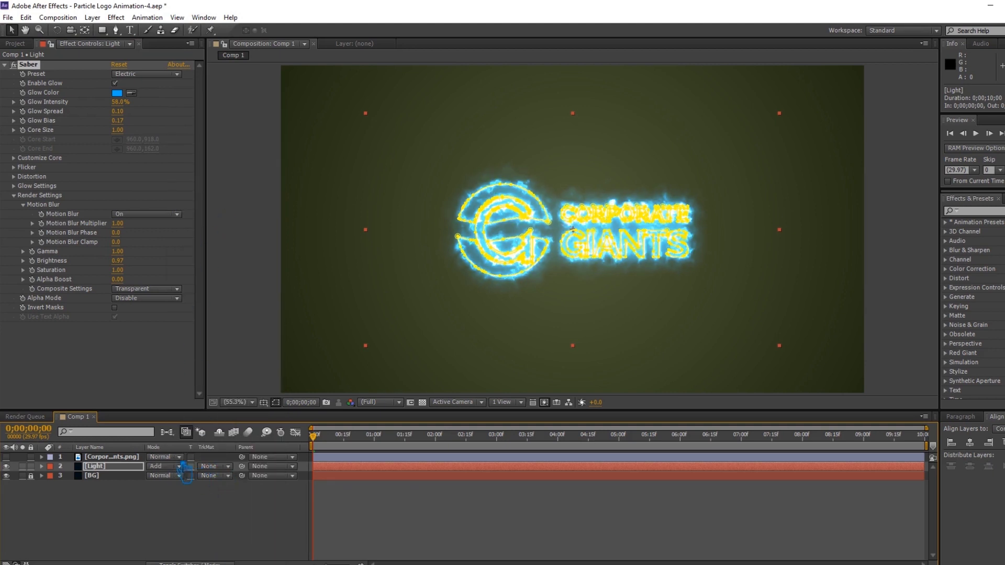
left_click(181, 466)
left_click(222, 225)
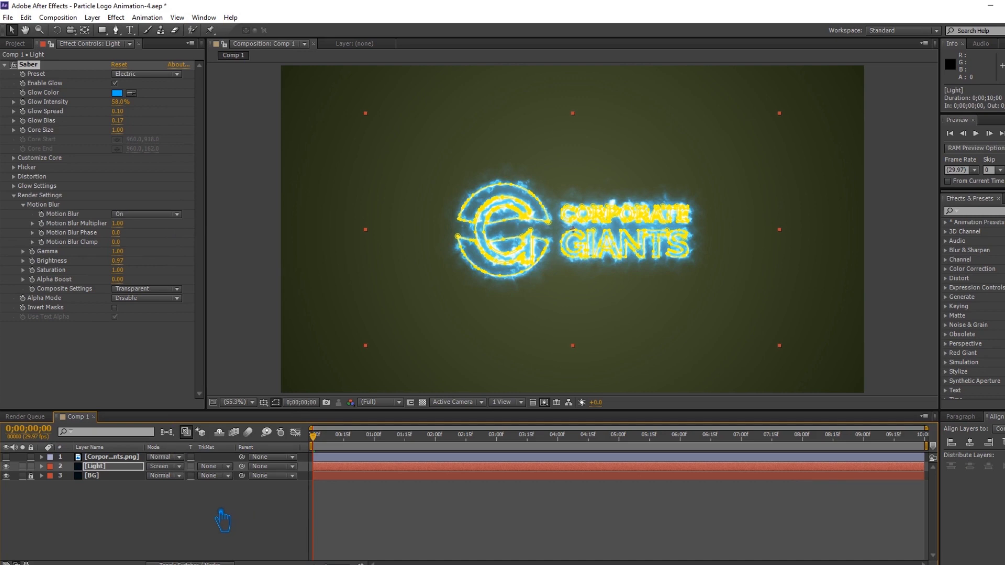
Try Saber's Fog preset on the Light layer, switch to the Fire preset and set its glow intensity to 6%
left_click(149, 74)
left_click(196, 154)
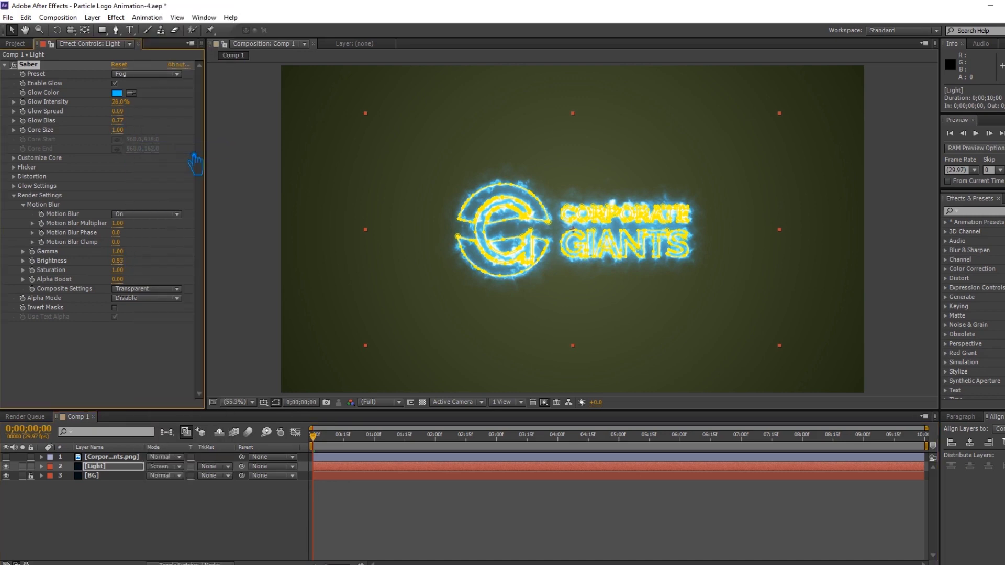
left_click(144, 75)
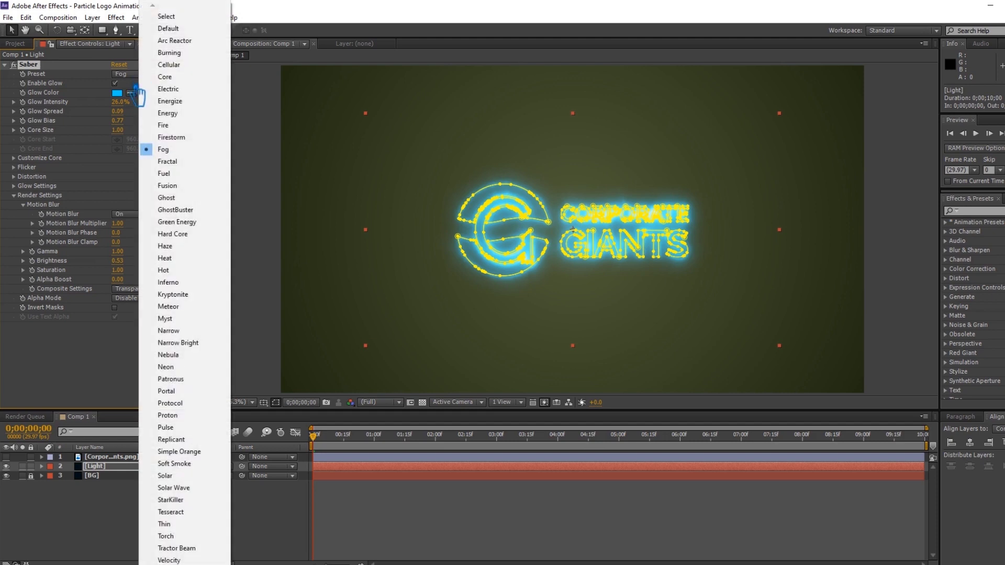
left_click(157, 127)
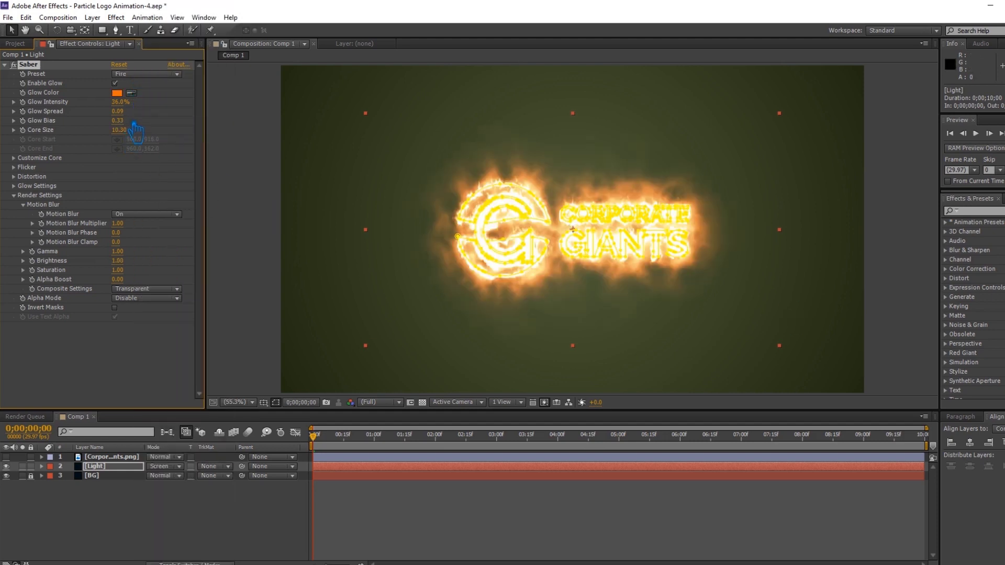
left_click_drag(124, 103, 117, 113)
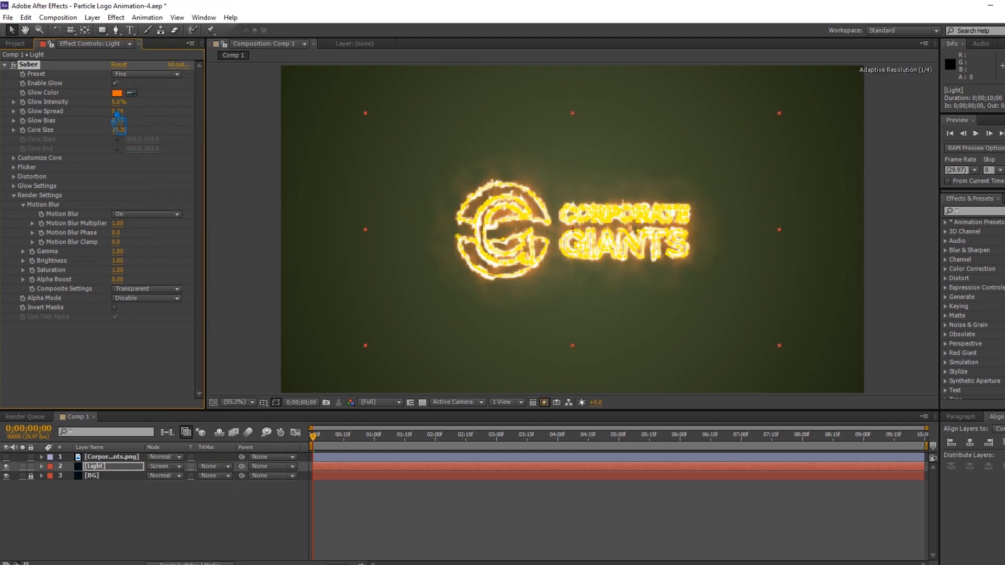
left_click(116, 457)
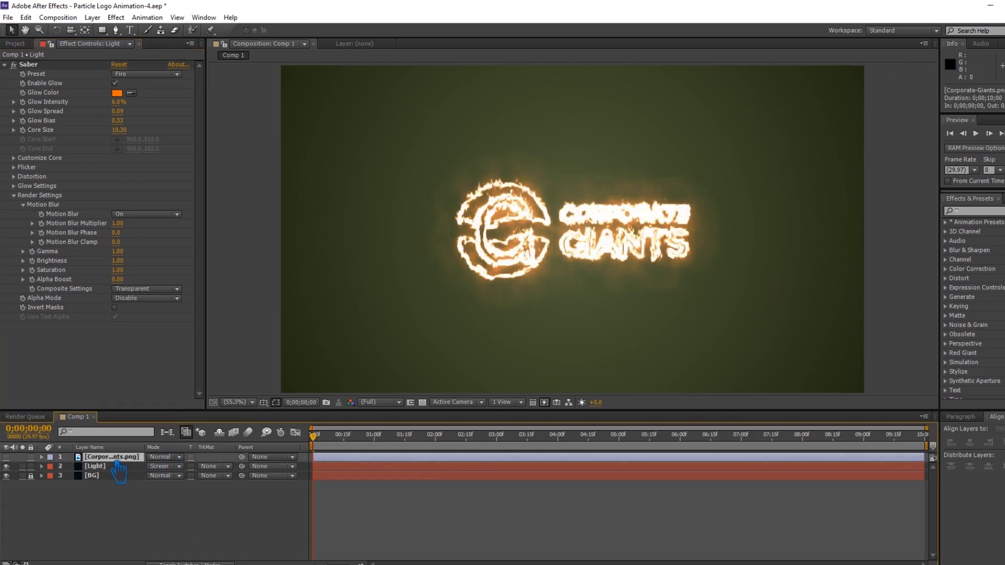
left_click(94, 467)
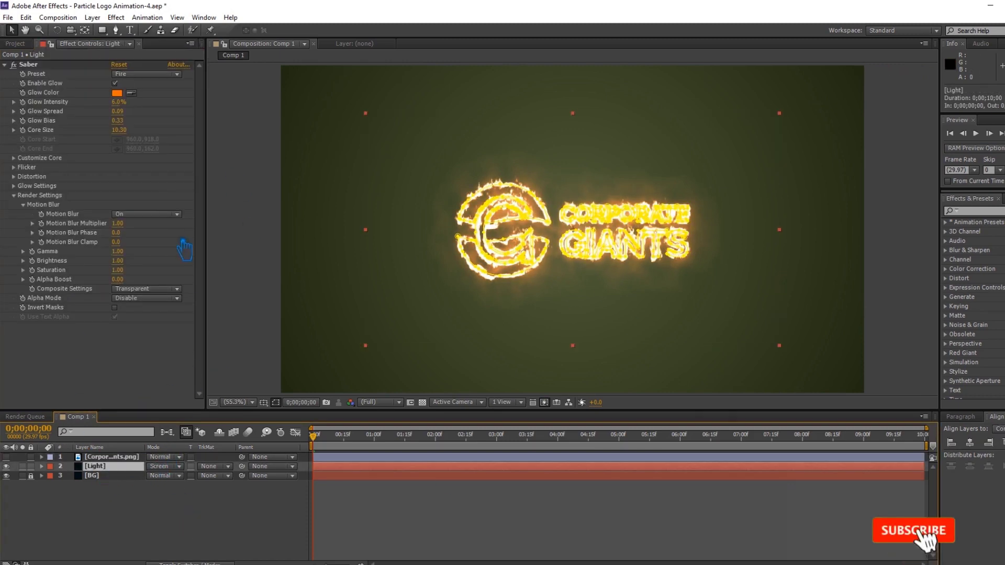
left_click(147, 74)
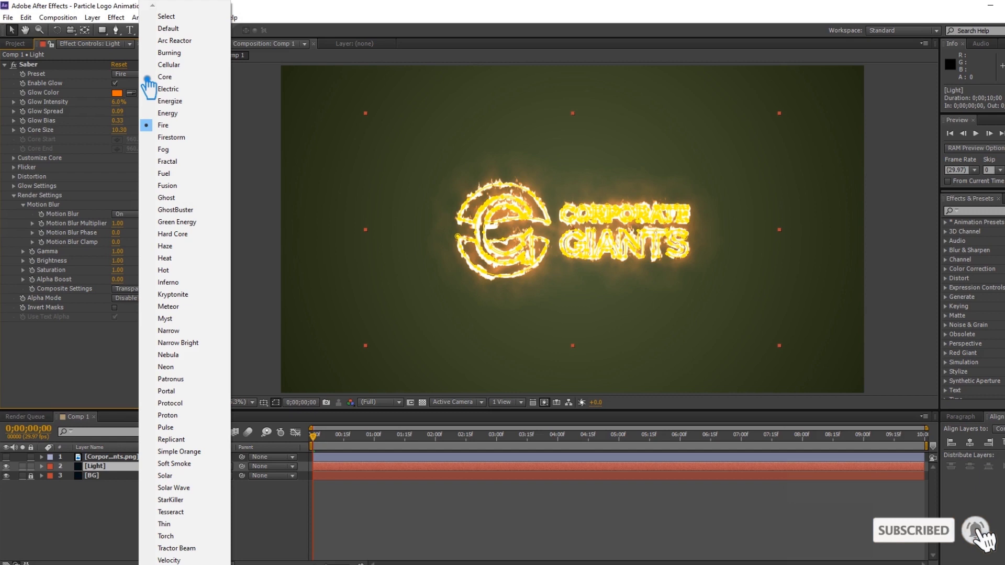
left_click(117, 92)
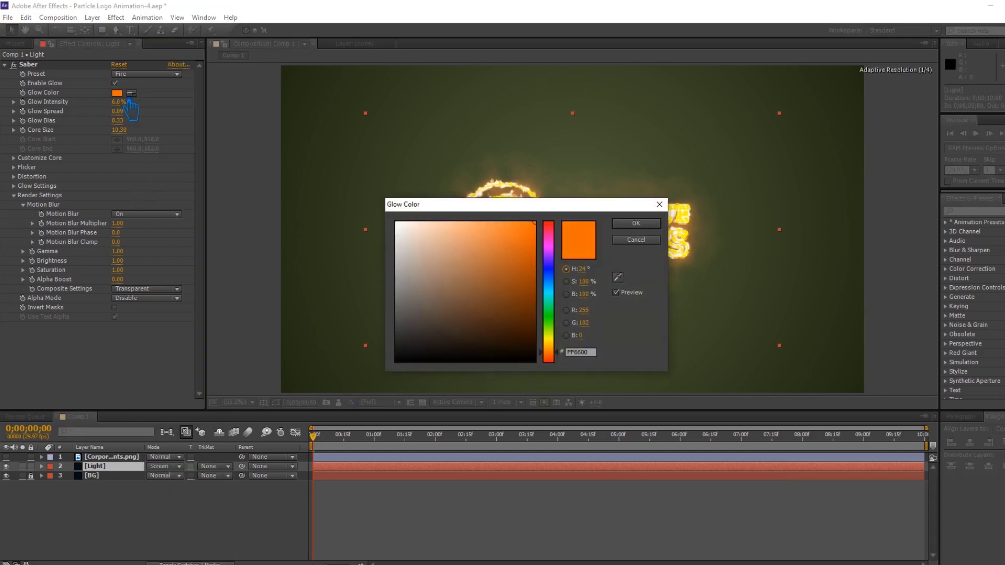
left_click(548, 331)
left_click(497, 298)
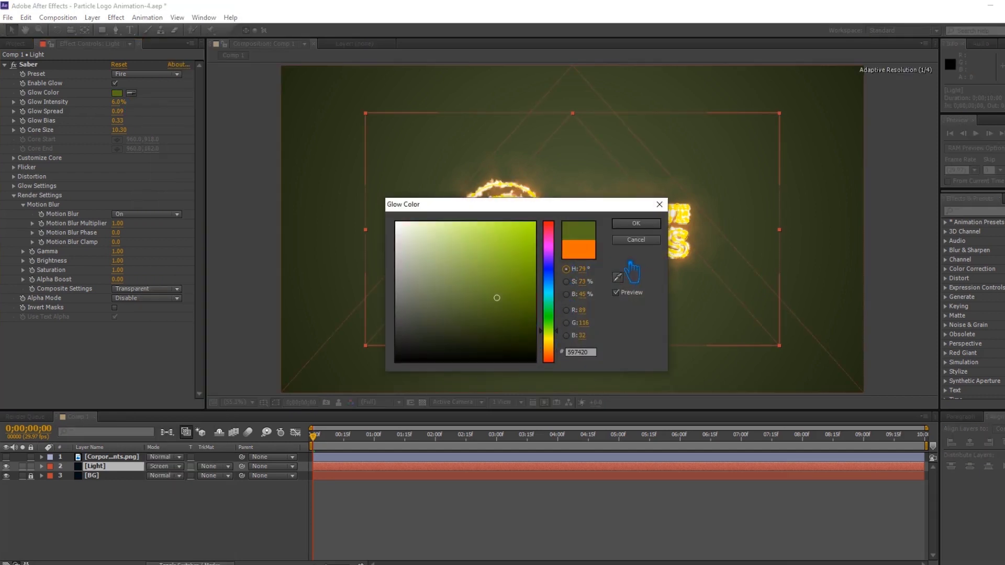
left_click_drag(592, 353, 537, 358)
left_click(637, 241)
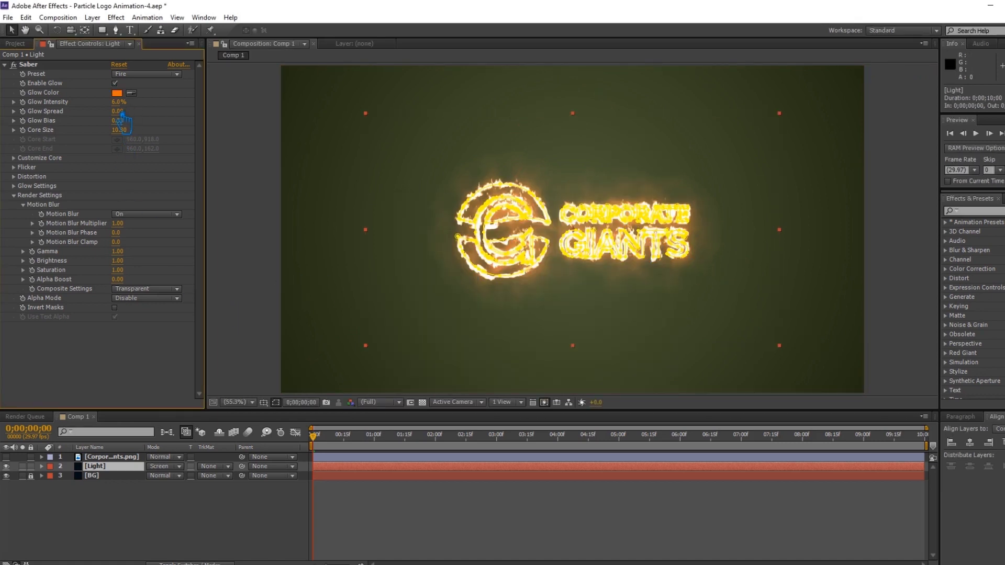
Change the glow color of the Light layer's Saber effect to olive green 809E30
left_click(116, 92)
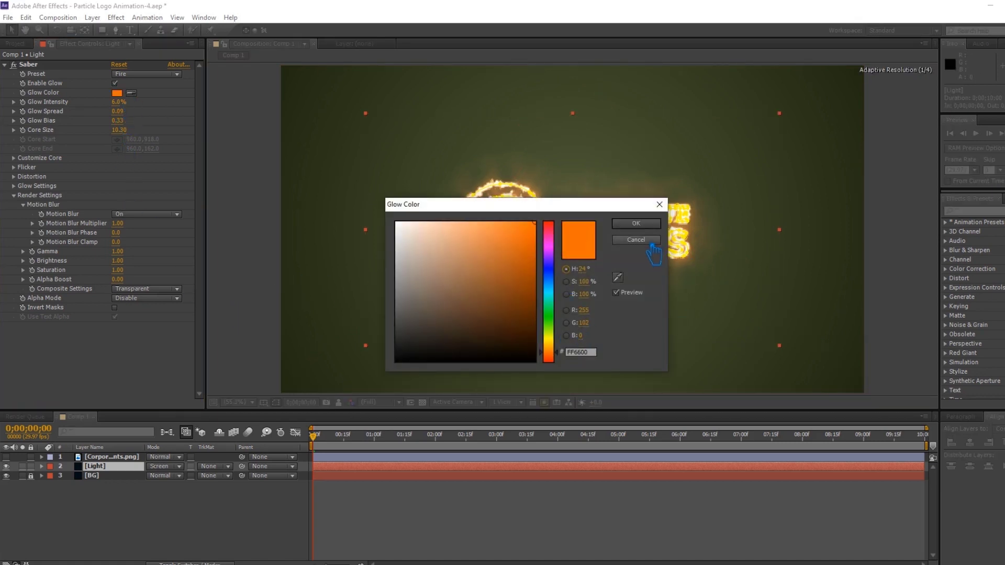
left_click(548, 332)
left_click_drag(498, 314, 492, 275)
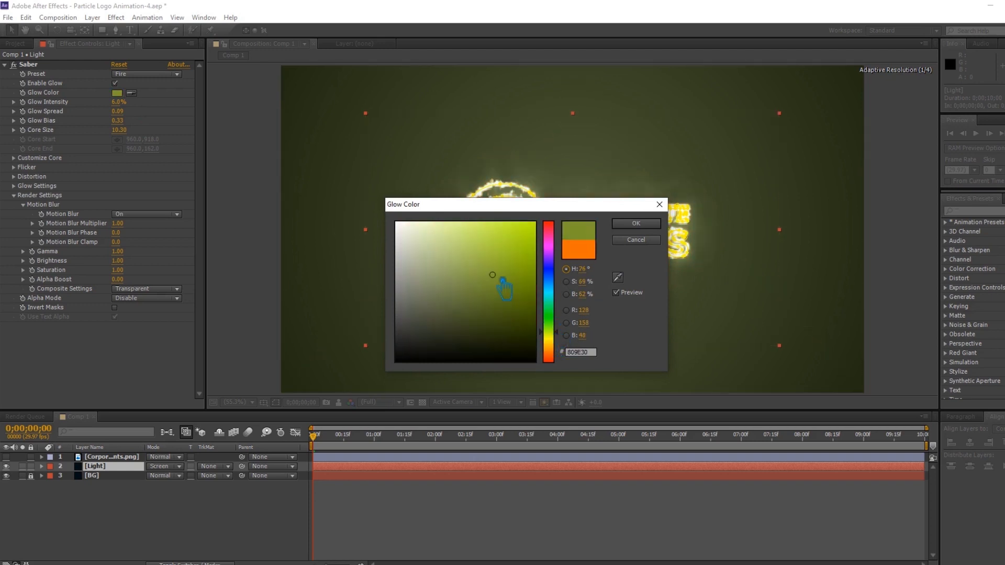
left_click(636, 223)
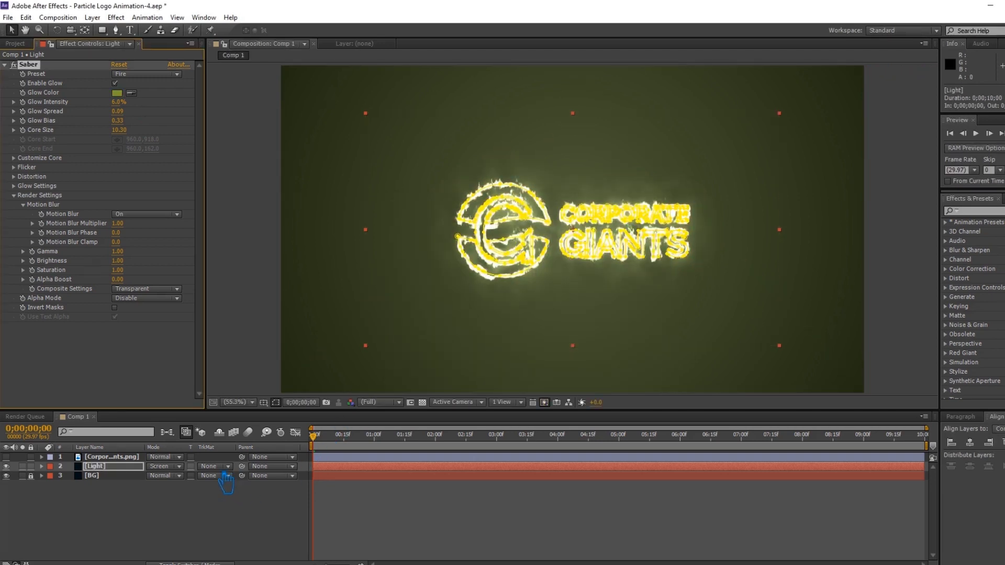
Try Saber's Fuel preset on the Light layer, switch to Energy and set glow intensity to 20% and glow spread to 0.10
left_click(138, 74)
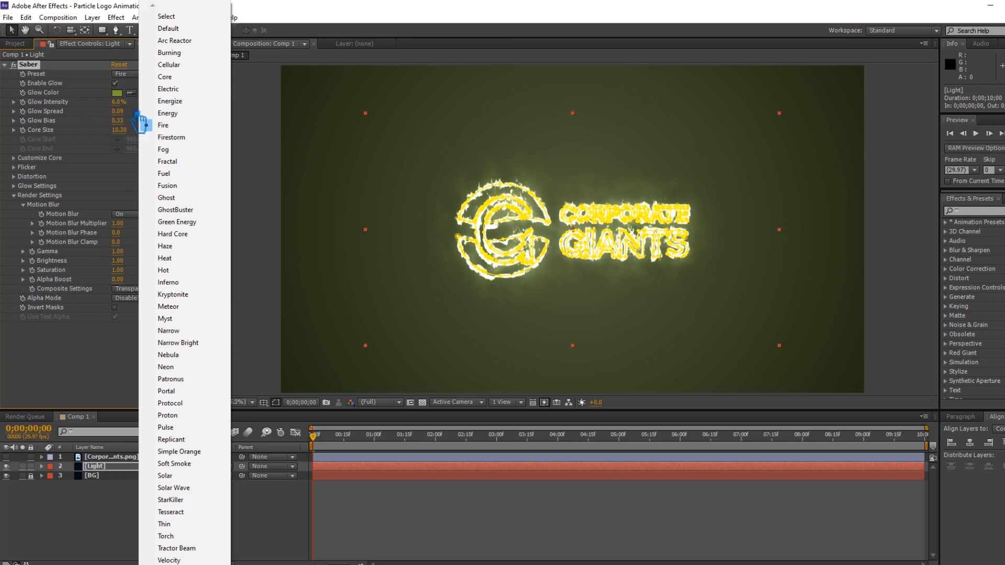
left_click(187, 174)
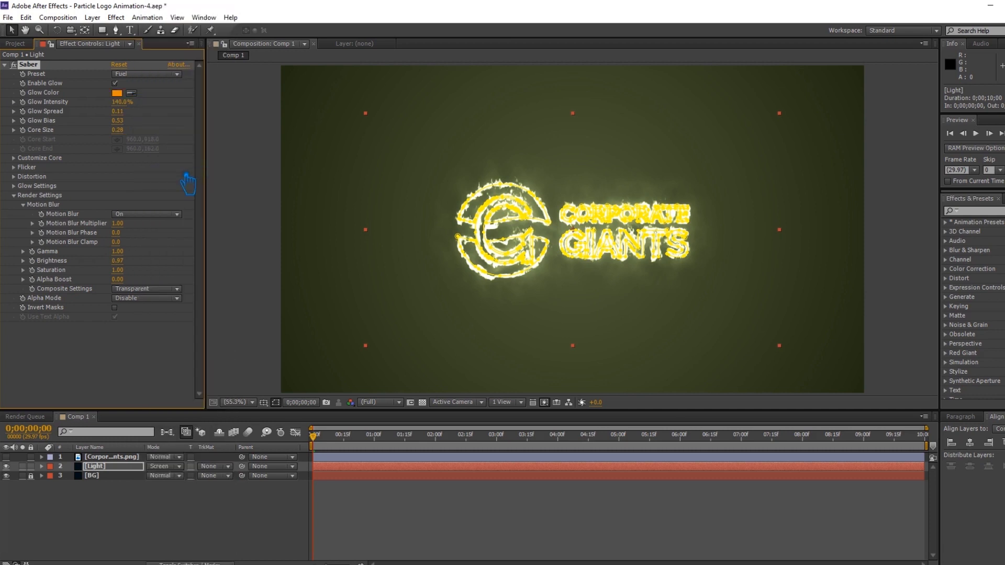
left_click(149, 73)
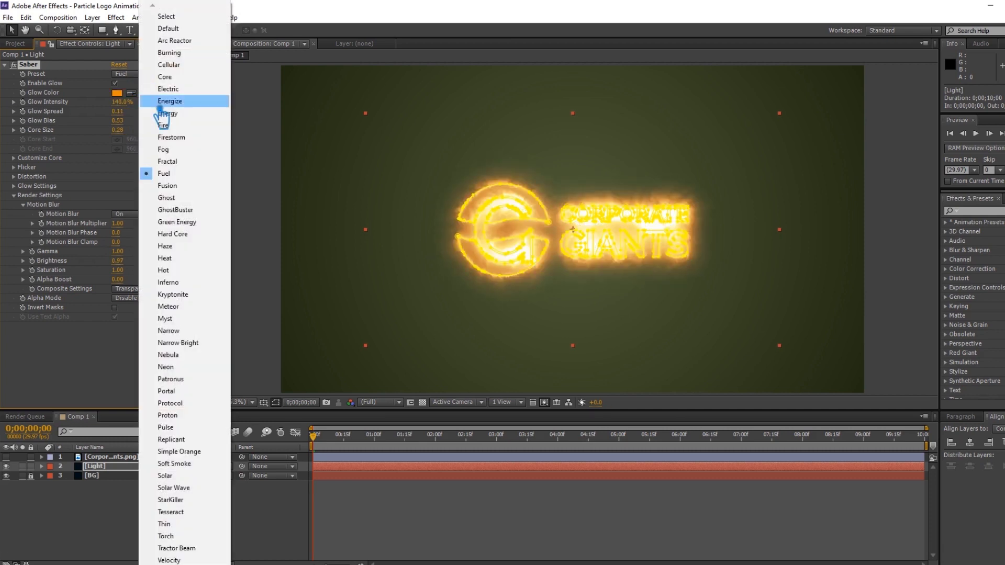
left_click(180, 113)
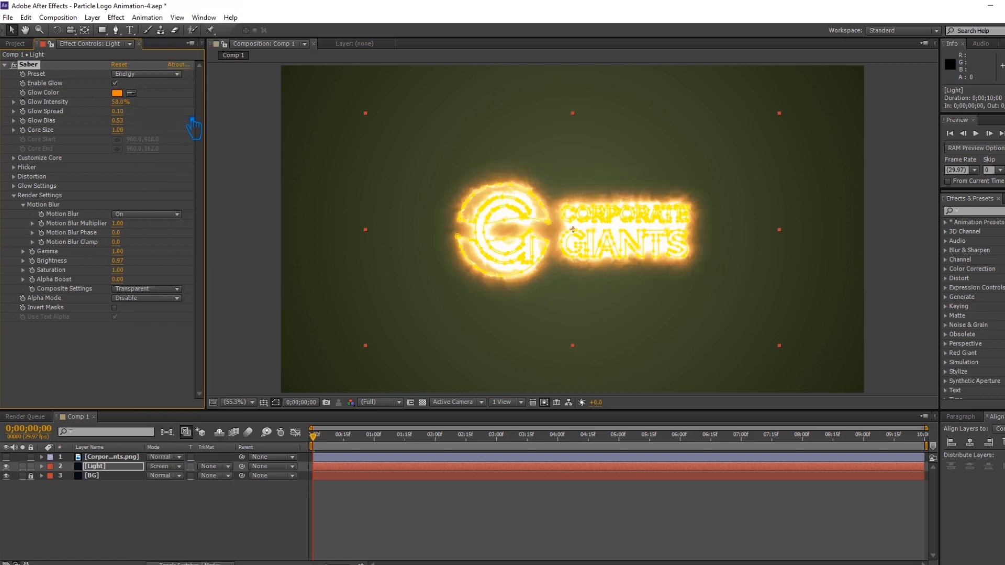
left_click_drag(131, 103, 110, 111)
left_click(200, 510)
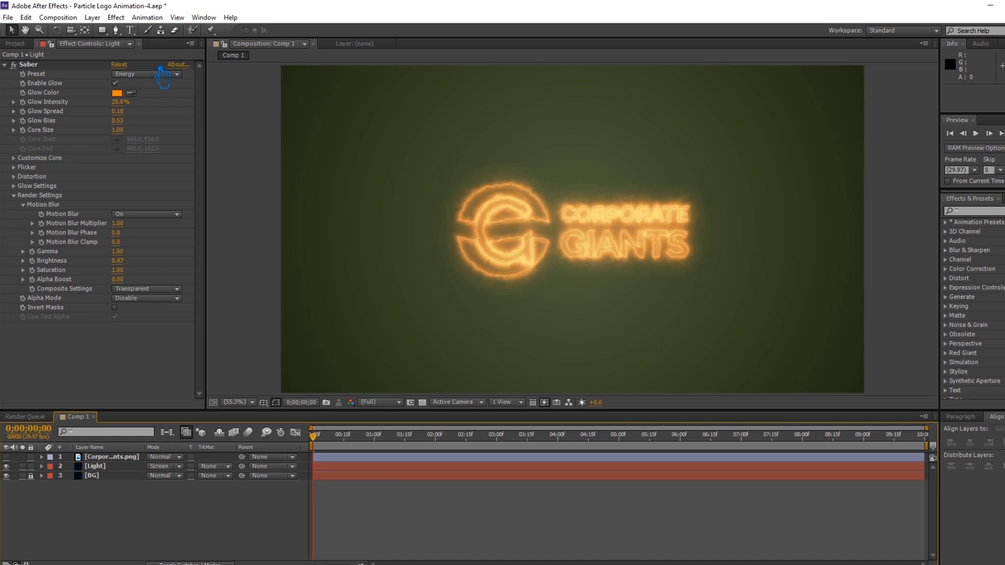
Apply Saber's Green Energy preset with glow intensity 62%, glow spread 0.05, glow bias 0.05 and core size 0.50
left_click(141, 75)
left_click(176, 17)
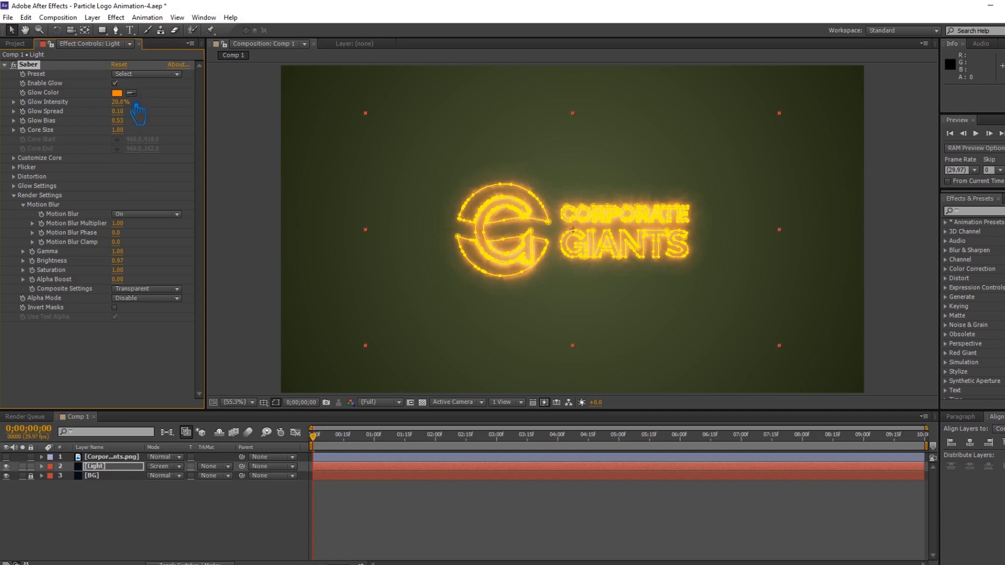
left_click(144, 74)
left_click(203, 226)
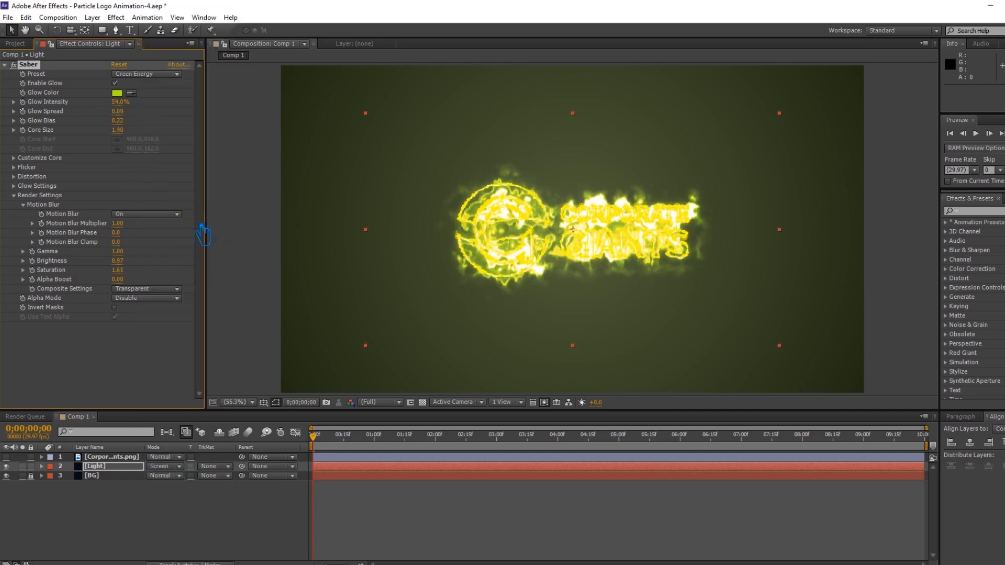
left_click_drag(130, 102, 124, 150)
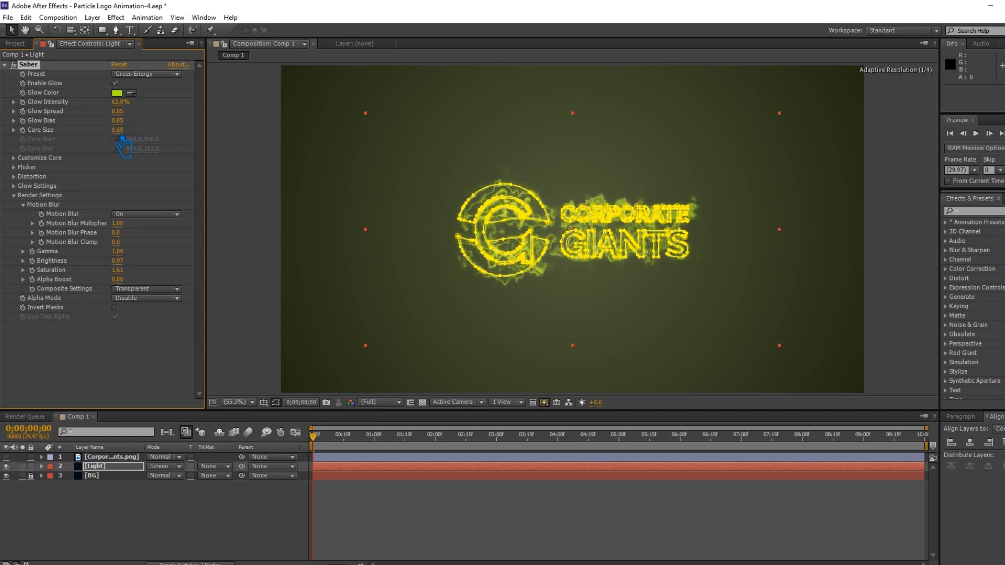
left_click(198, 526)
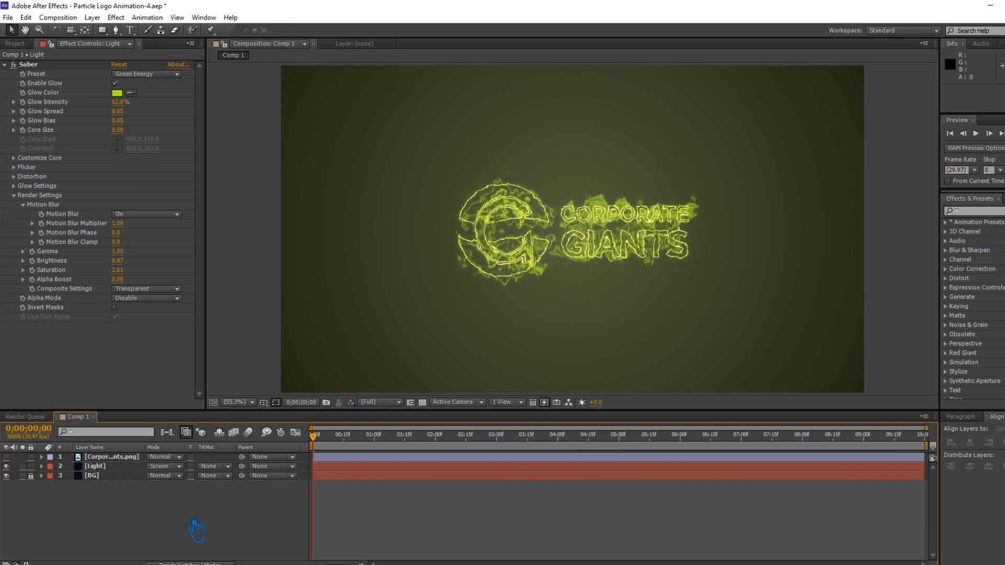
Try a Saber core size of 1.20 on the Light layer and return it to 0.50
left_click_drag(132, 145, 140, 140)
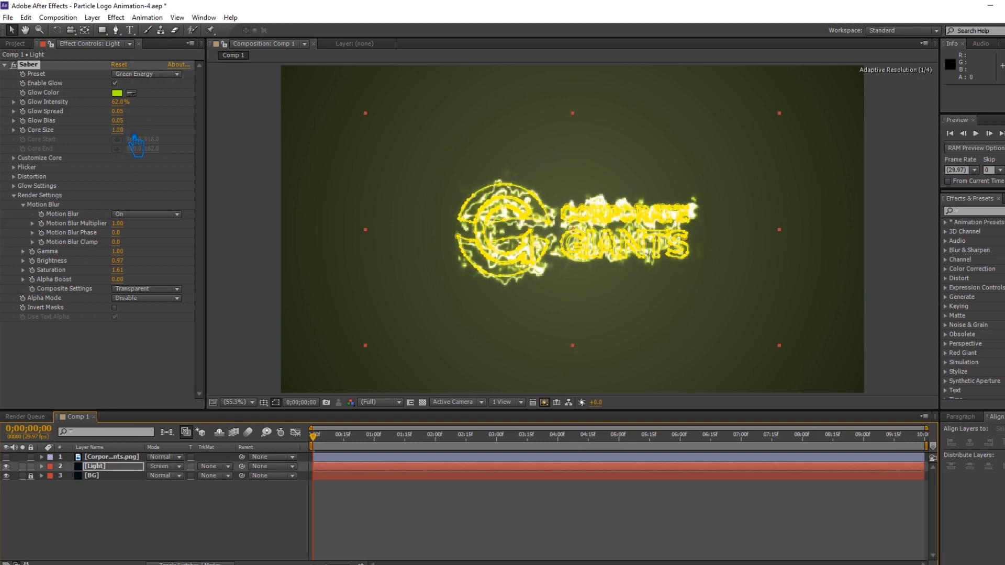
left_click(156, 516)
left_click(135, 141)
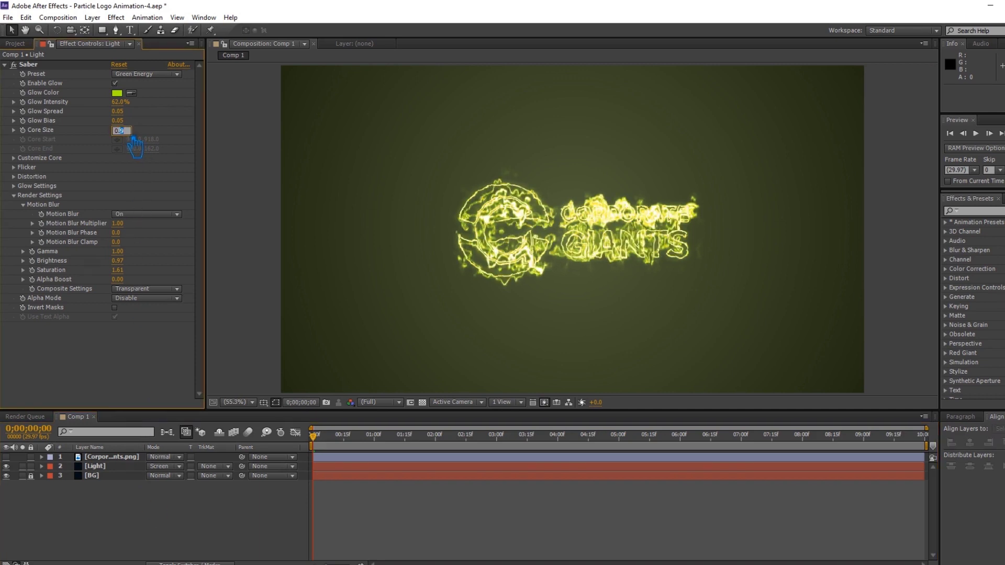
type("0.5")
key("Return")
Set Saber's motion blur multiplier to 0, and undo a trial change of the gamma
left_click_drag(119, 223, 126, 239)
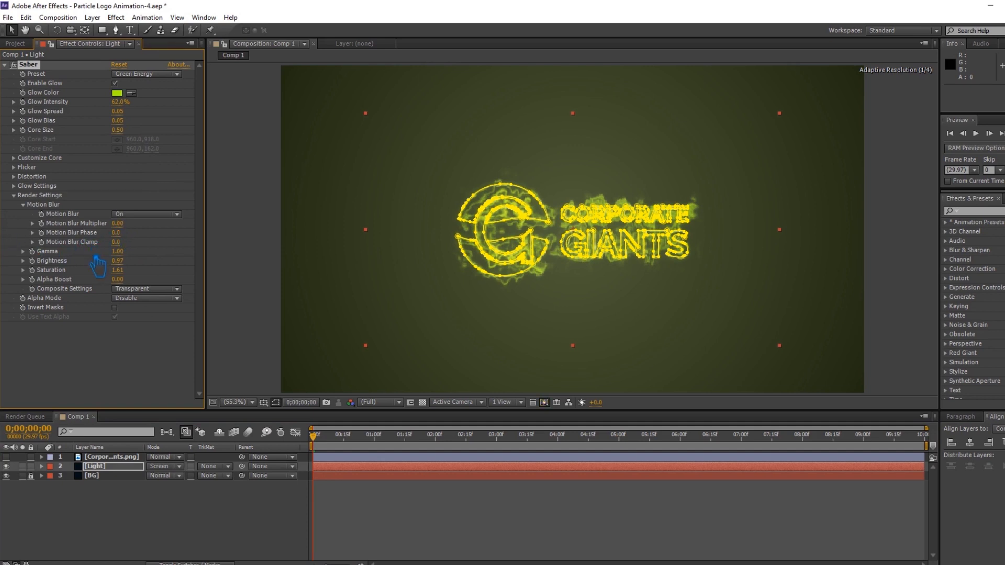
left_click(170, 540)
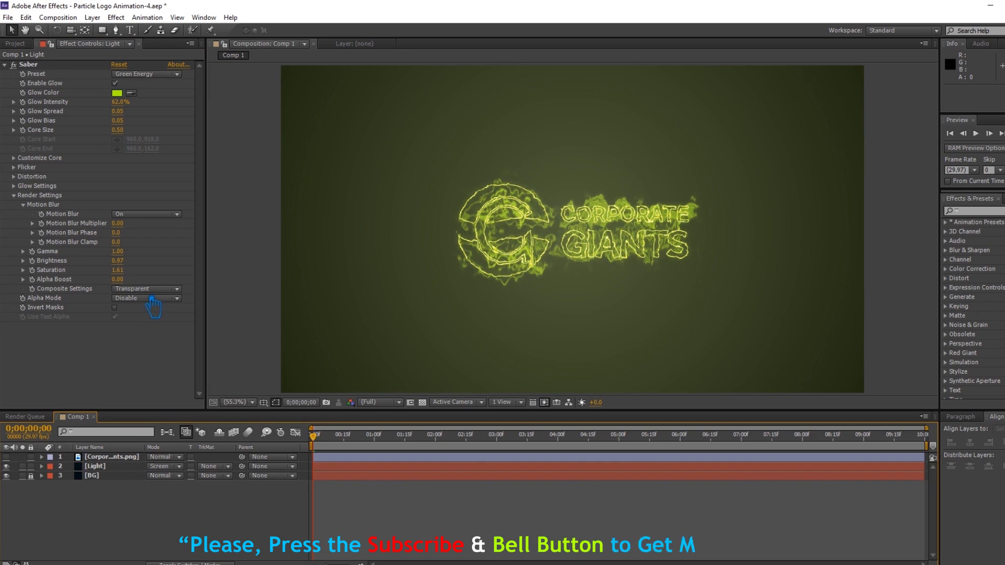
left_click_drag(118, 251, 61, 270)
key("ctrl+z")
Try the Off and Composition options for Saber's motion blur on the Light layer
left_click(141, 215)
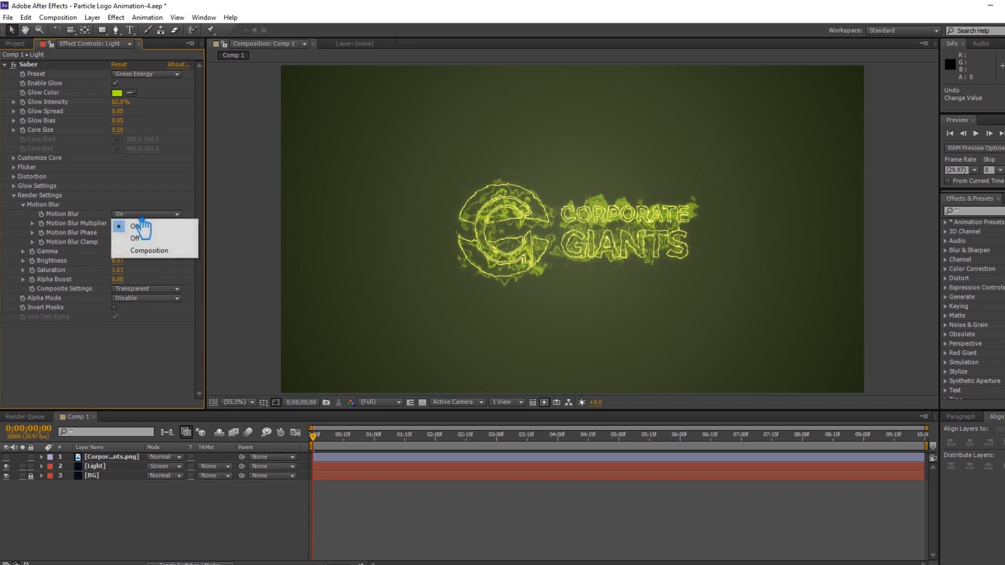
left_click(136, 238)
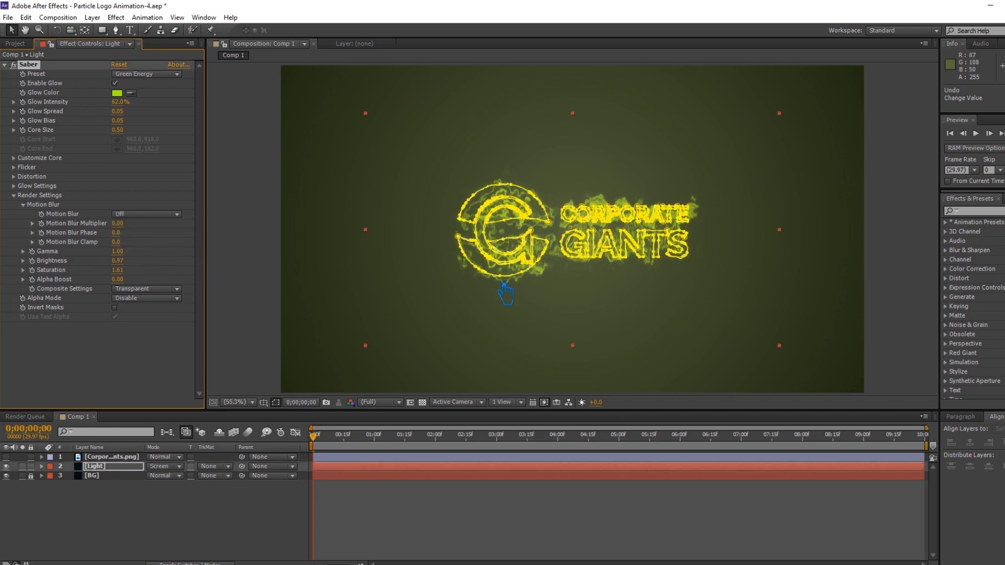
left_click(215, 529)
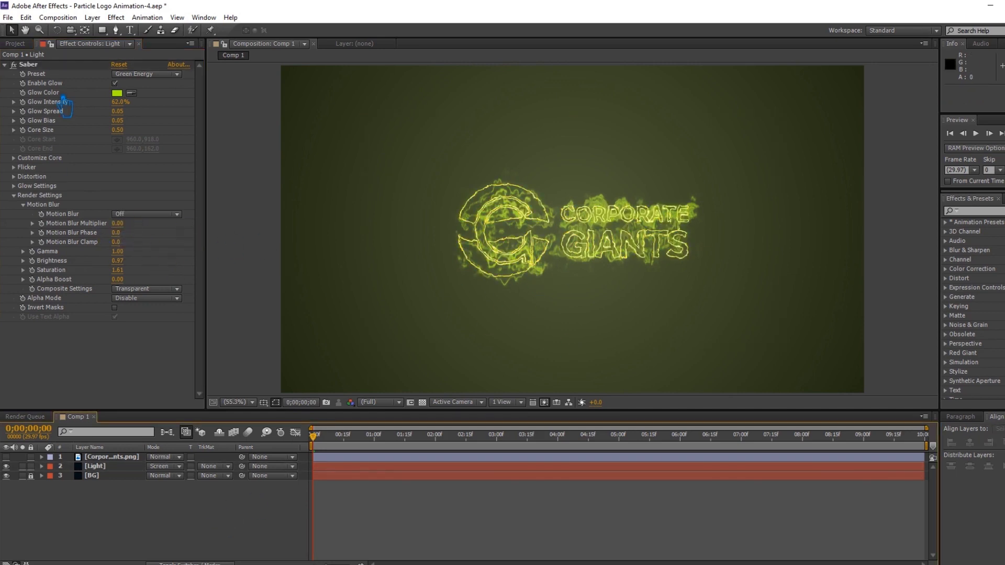
left_click(29, 64)
left_click(144, 214)
left_click(151, 252)
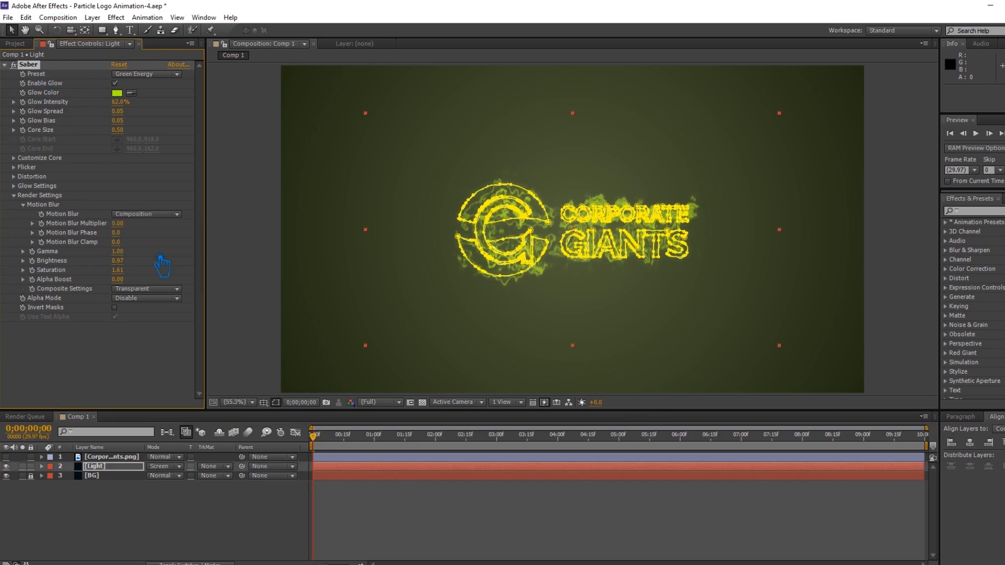
Return Saber's motion blur to On and set the glow intensity multiplier to 41.60
left_click(146, 215)
left_click(149, 233)
left_click(24, 188)
left_click_drag(133, 209, 10, 207)
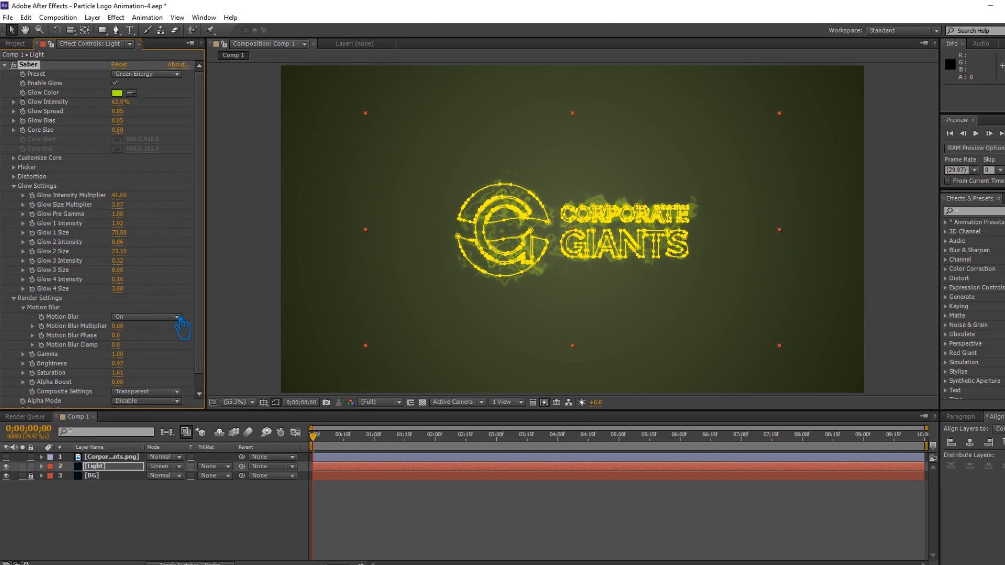
Apply Saber's Default preset to the Light layer and set its glow intensity to 11%
left_click(157, 74)
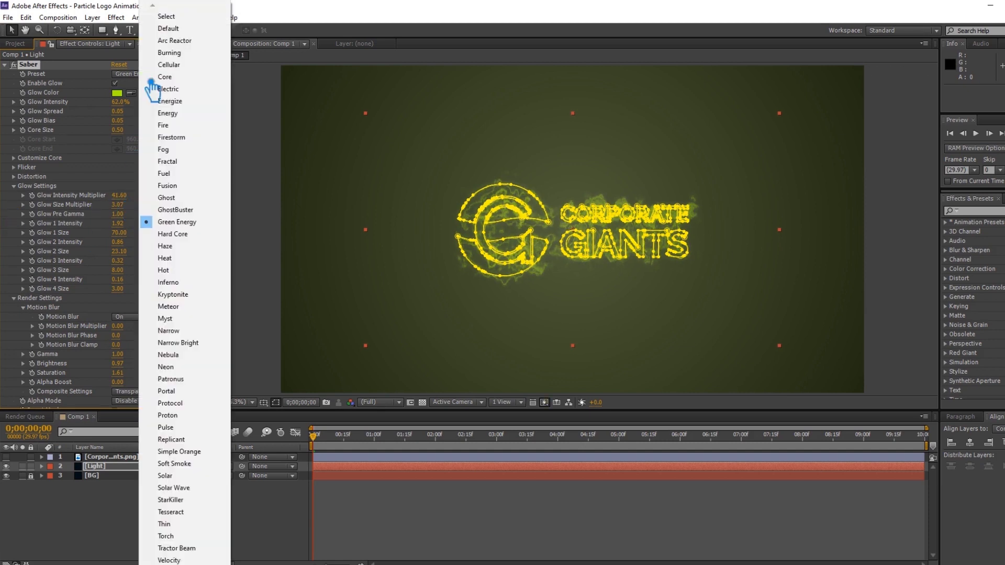
left_click(191, 30)
left_click_drag(117, 102, 97, 121)
left_click(222, 543)
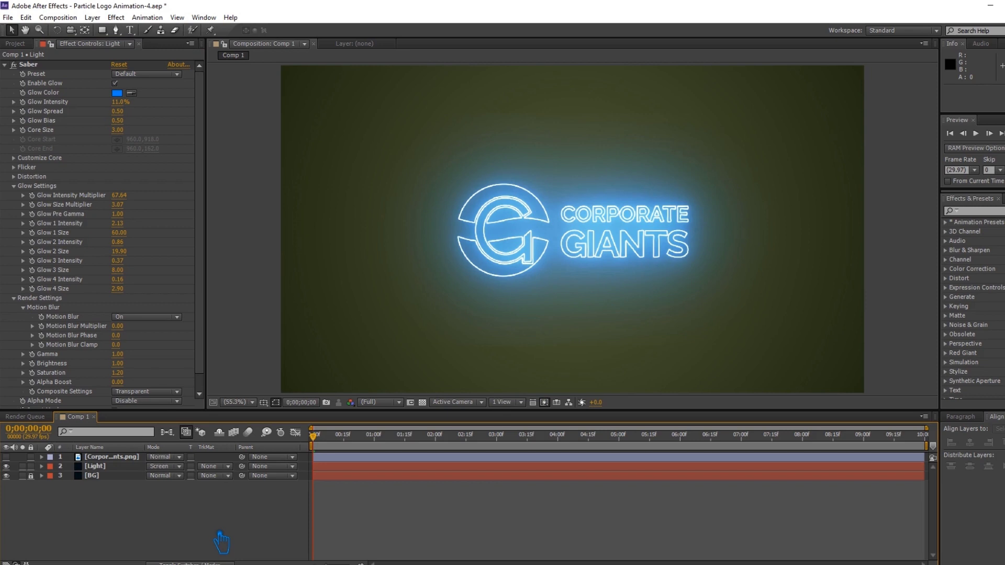
Change the glow color of the Default Saber preset to green 559229
left_click(117, 92)
left_click(558, 330)
left_click(497, 283)
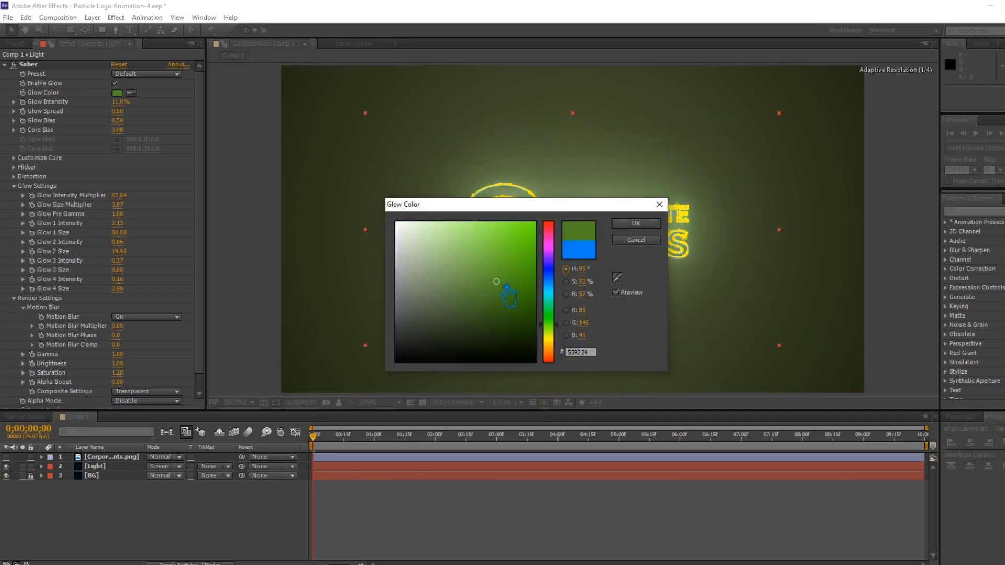
left_click(636, 224)
left_click(233, 515)
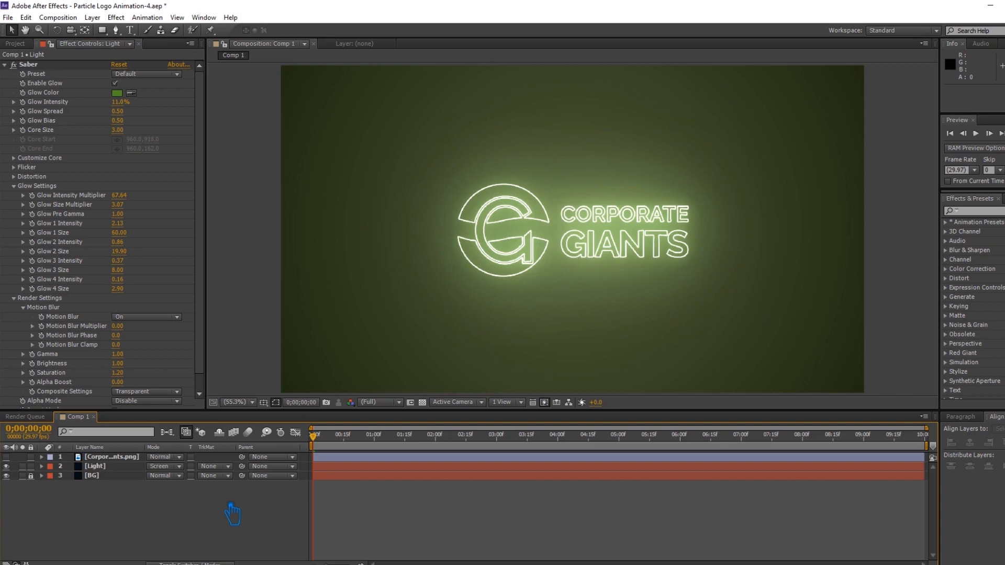
Try Saber's Core preset on the Light layer and switch to the Electric preset
left_click(154, 74)
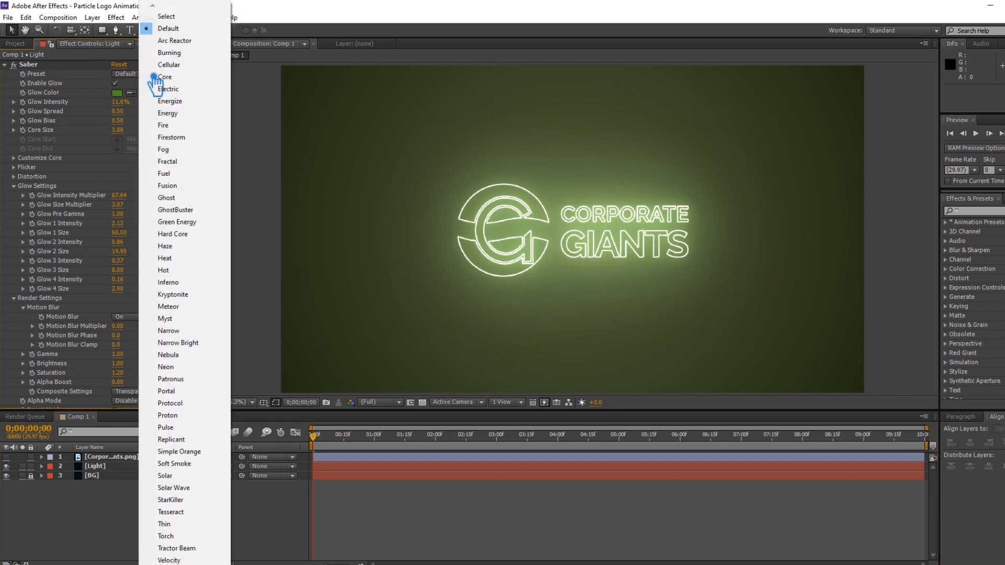
left_click(161, 77)
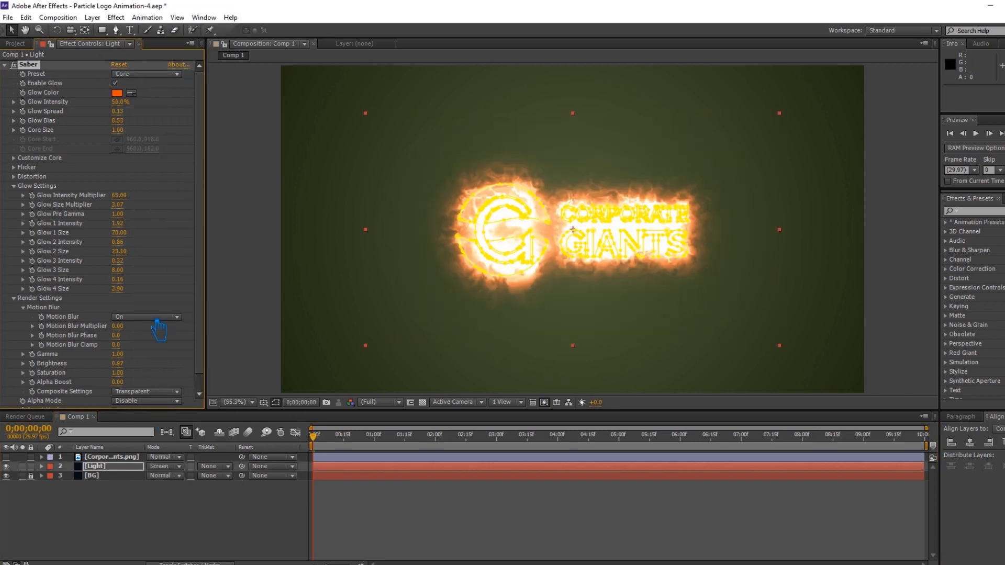
left_click(141, 76)
left_click(187, 97)
Change the Electric preset's glow color from blue to a medium green
left_click(117, 92)
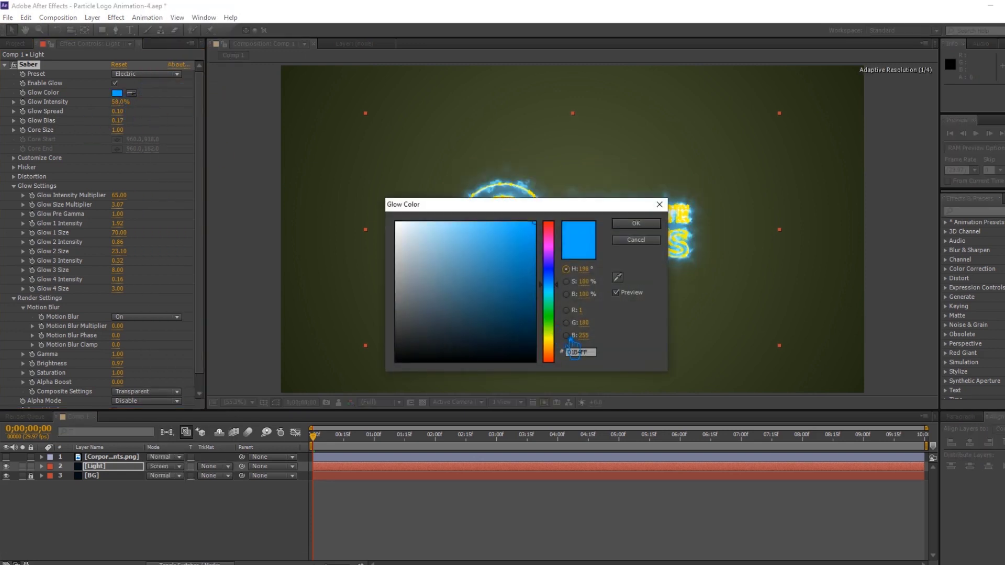
left_click(550, 325)
left_click(508, 282)
left_click(653, 226)
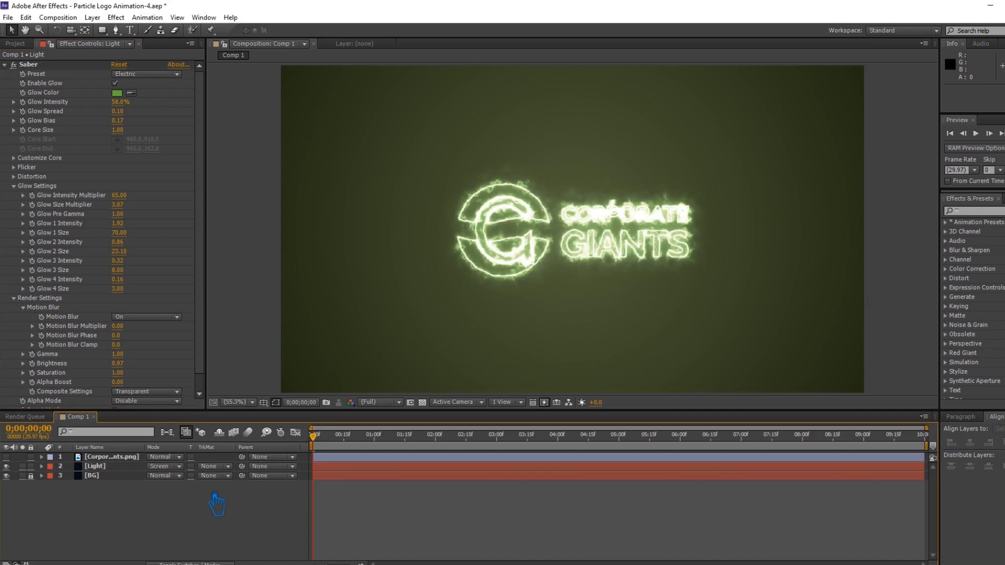
Try a Start Size of 19% in Saber's core customization and set it to 5%
left_click(25, 159)
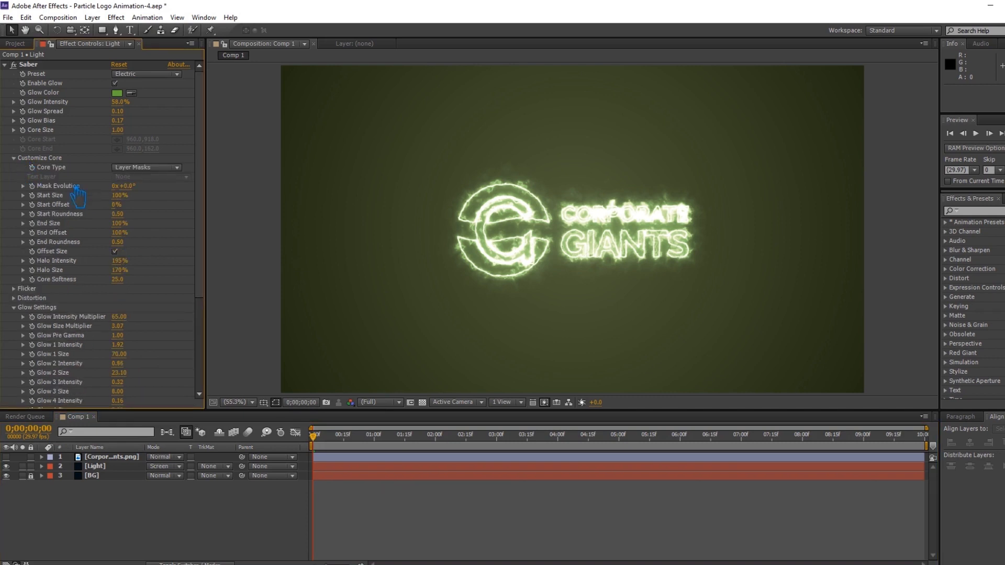
left_click_drag(133, 208, 97, 219)
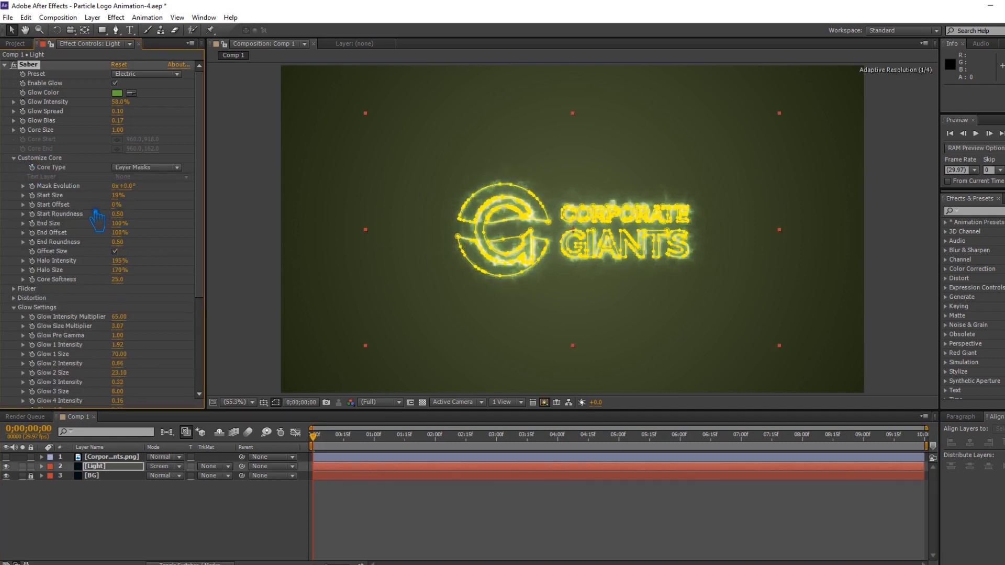
left_click(180, 516)
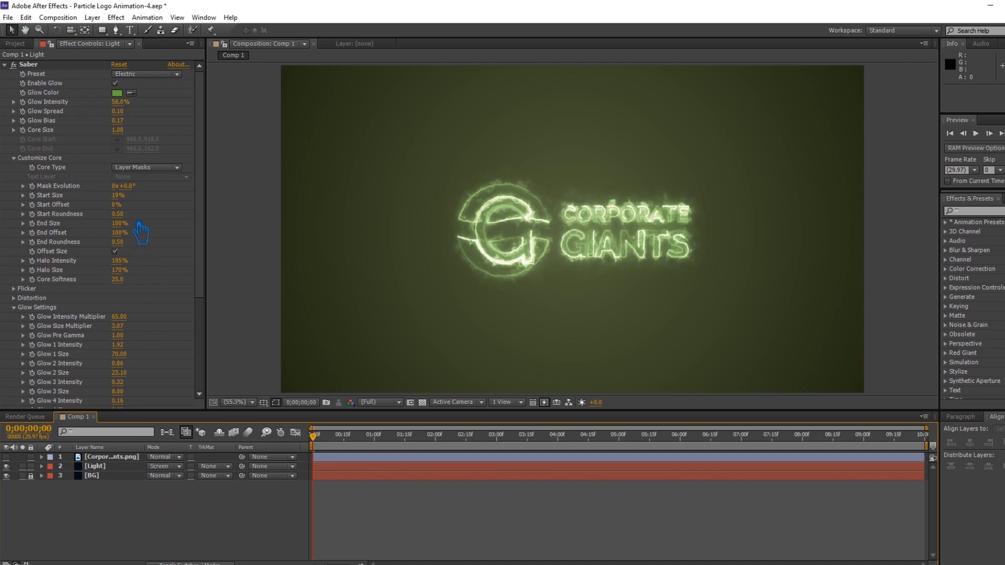
left_click_drag(122, 196, 119, 204)
left_click(119, 196)
type("5")
key("Return")
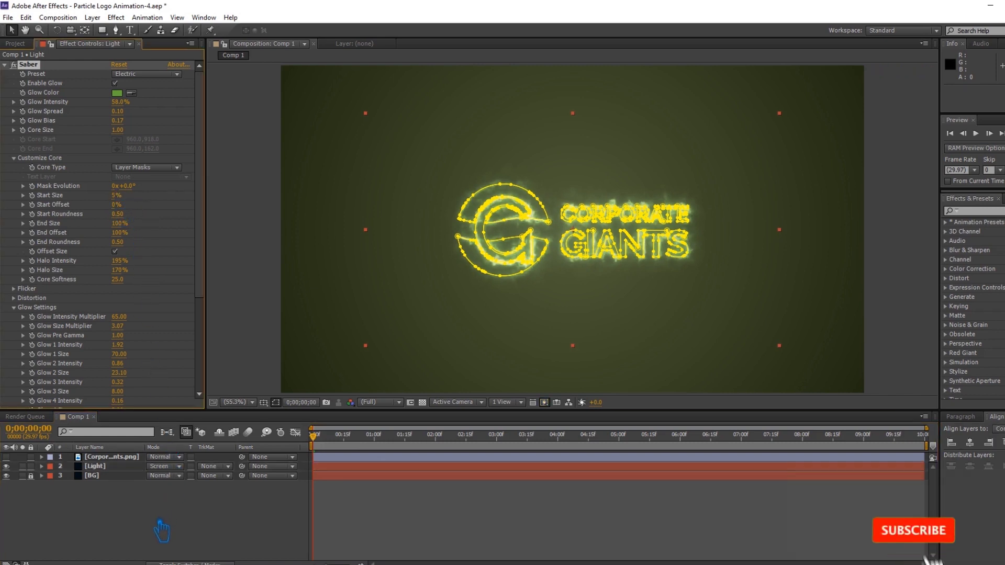
left_click(161, 531)
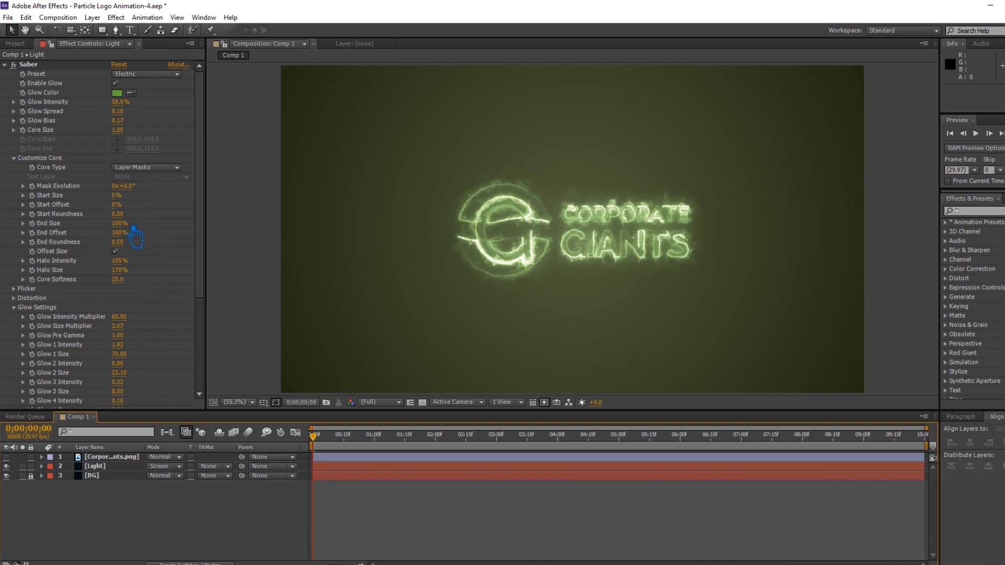
Try an End Size of 33% in Saber's core customization and undo the change
left_click_drag(124, 224, 98, 237)
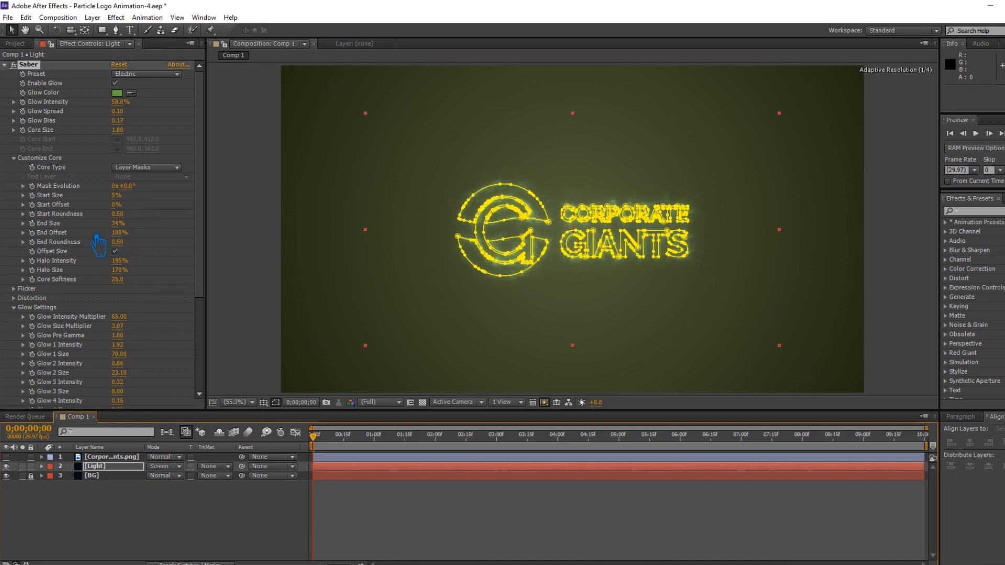
left_click(165, 532)
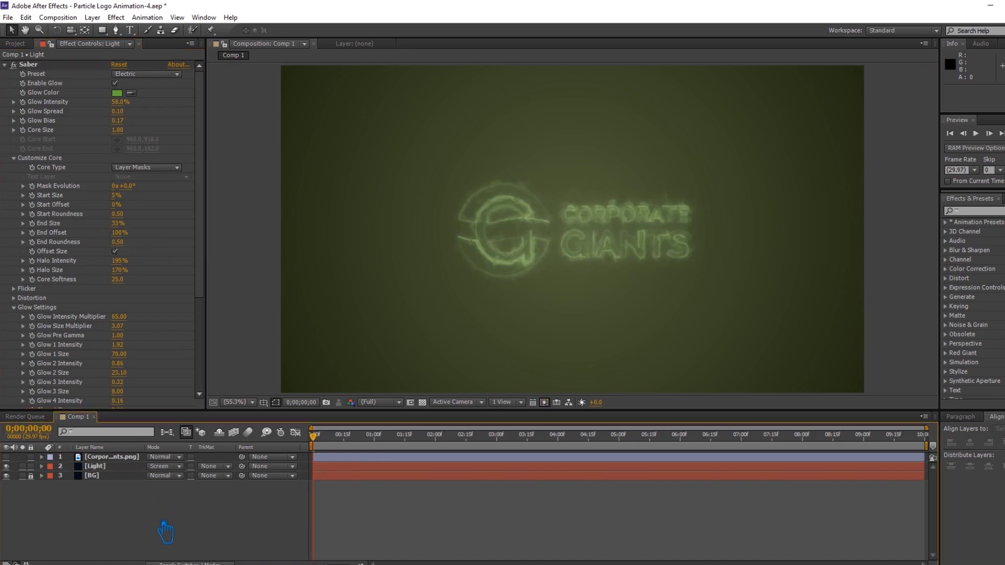
key("ctrl+z")
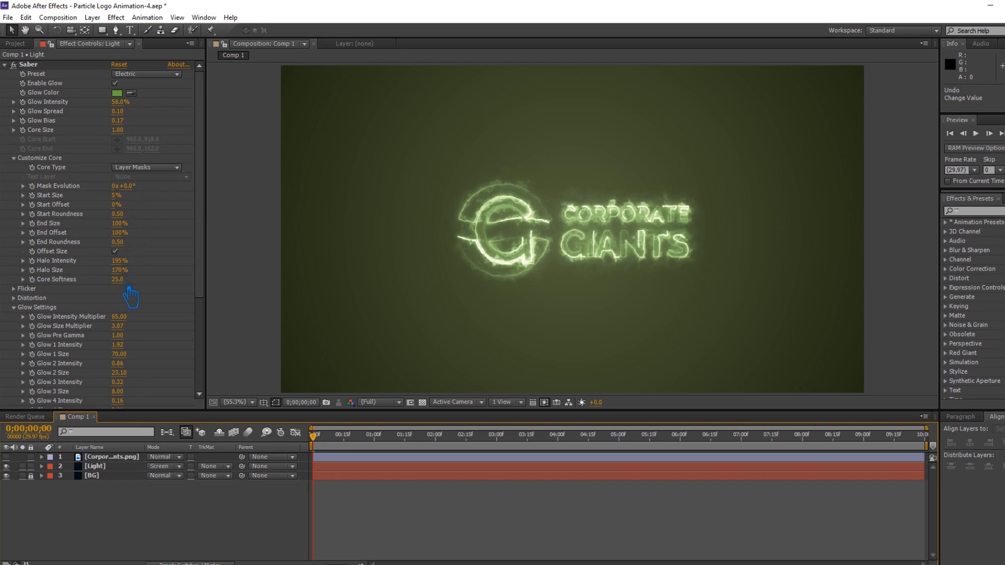
Set Saber's Core Softness to 15 on the Light layer and save the project
mouse_move(130, 296)
left_mouse_down()
mouse_move(79, 297)
mouse_move(139, 295)
left_mouse_up()
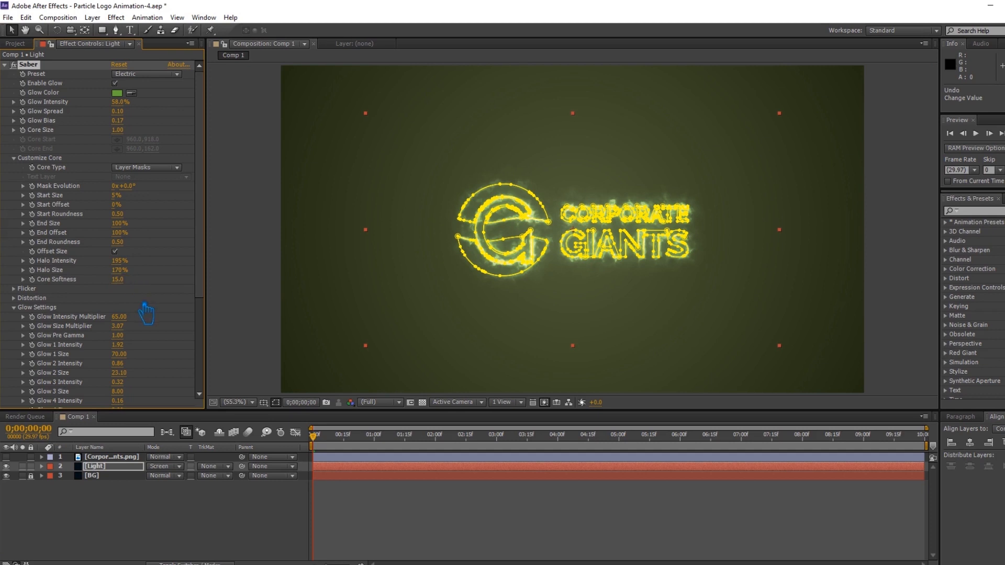
left_click(192, 529)
key("ctrl+s")
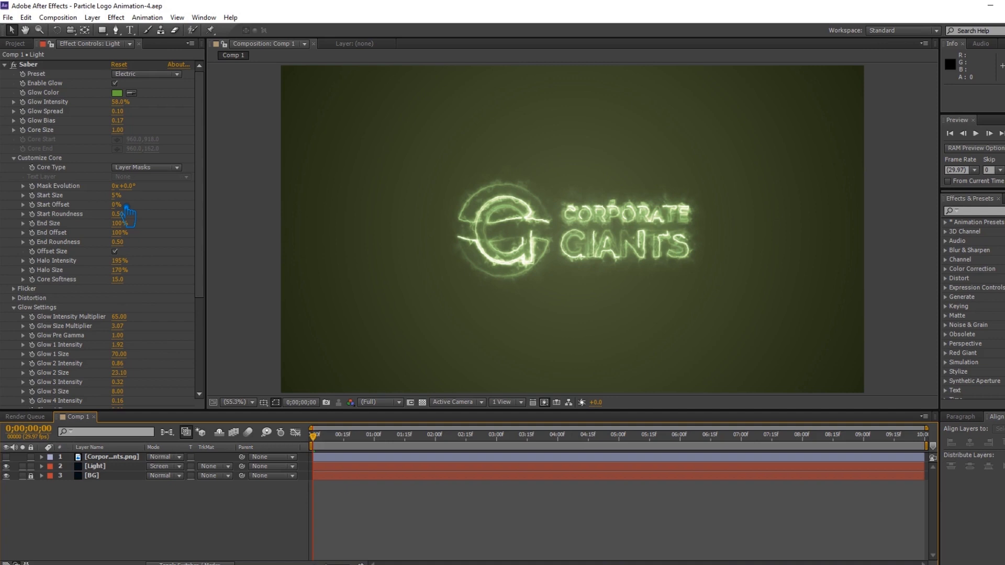
Start keyframing Saber's Start Size and Start Offset at the first frame, and set Start Size to 26% at 0;00;07;00
left_click_drag(321, 439, 313, 468)
left_click(44, 219)
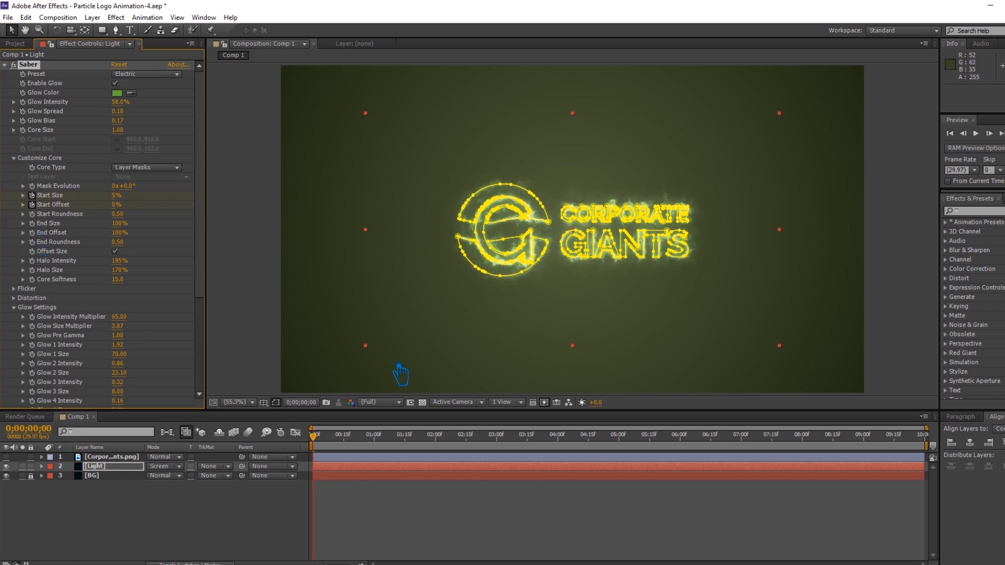
left_click(747, 436)
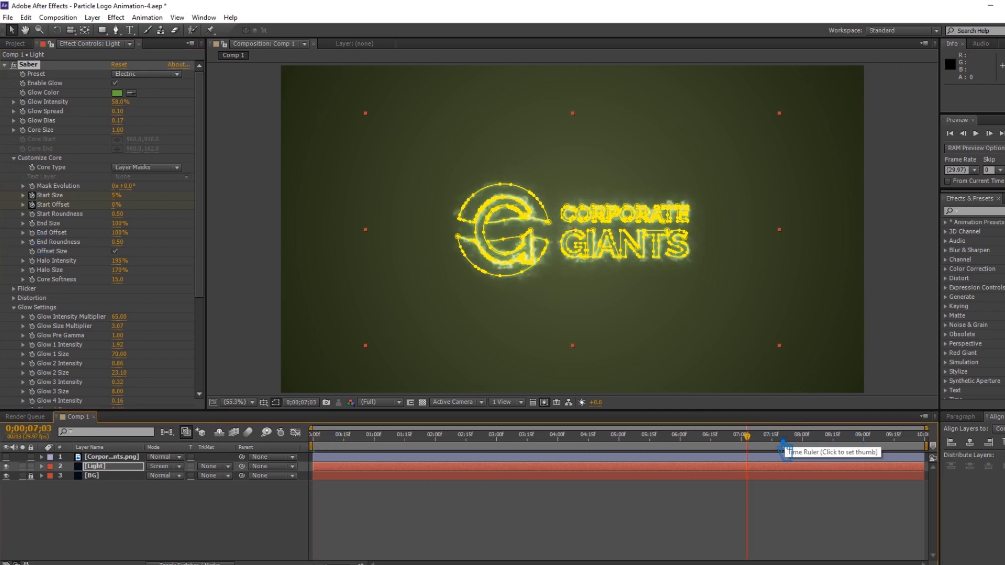
mouse_move(760, 446)
left_mouse_down()
mouse_move(775, 448)
mouse_move(753, 450)
left_mouse_up()
left_click_drag(119, 205, 222, 210)
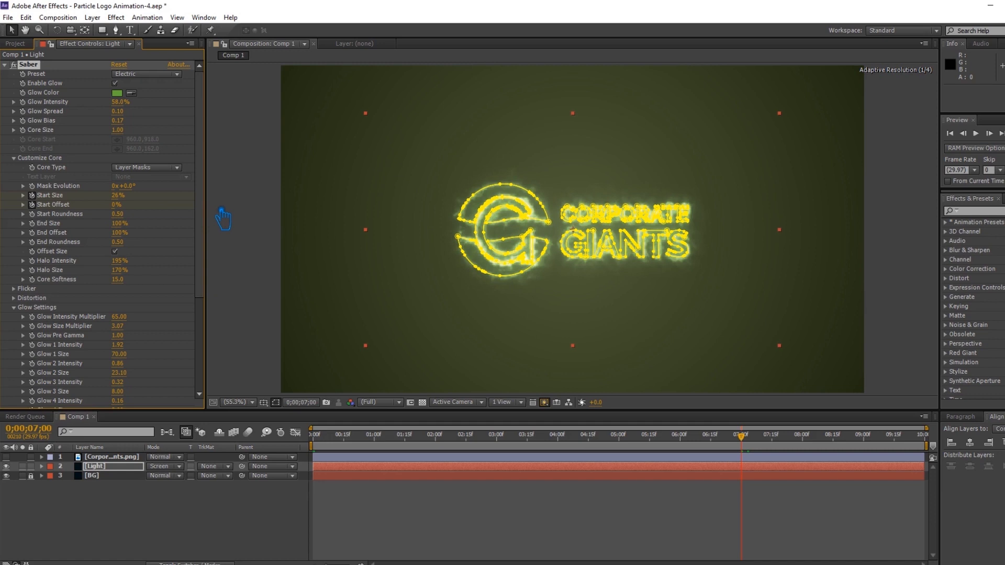
Start keyframing Saber's End Size and End Offset at the first frame of the composition
left_click_drag(743, 438, 311, 438)
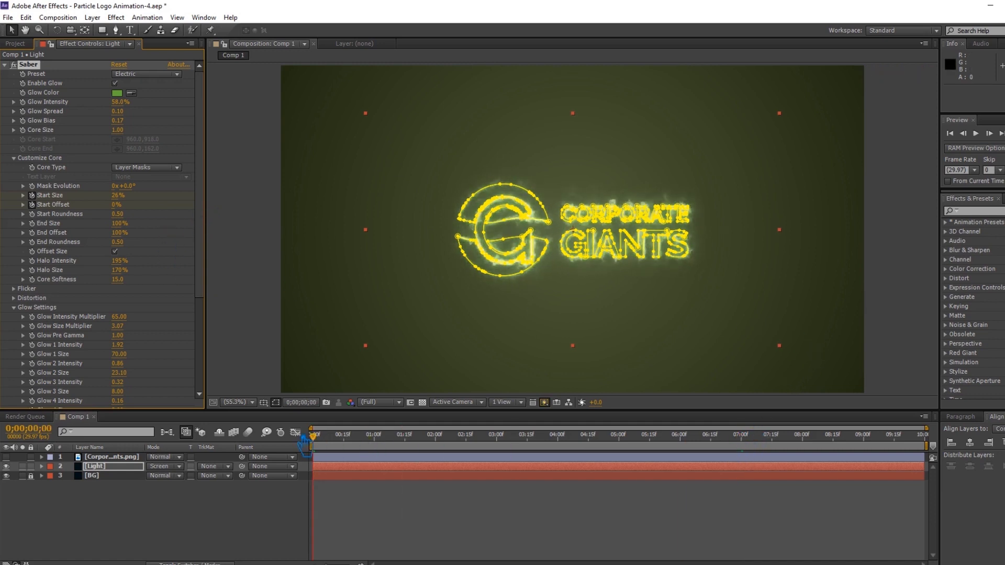
left_click(32, 233)
Try changing Saber's end settings at the last frame, 0;00;09;29, and undo the change
left_click_drag(315, 439, 974, 488)
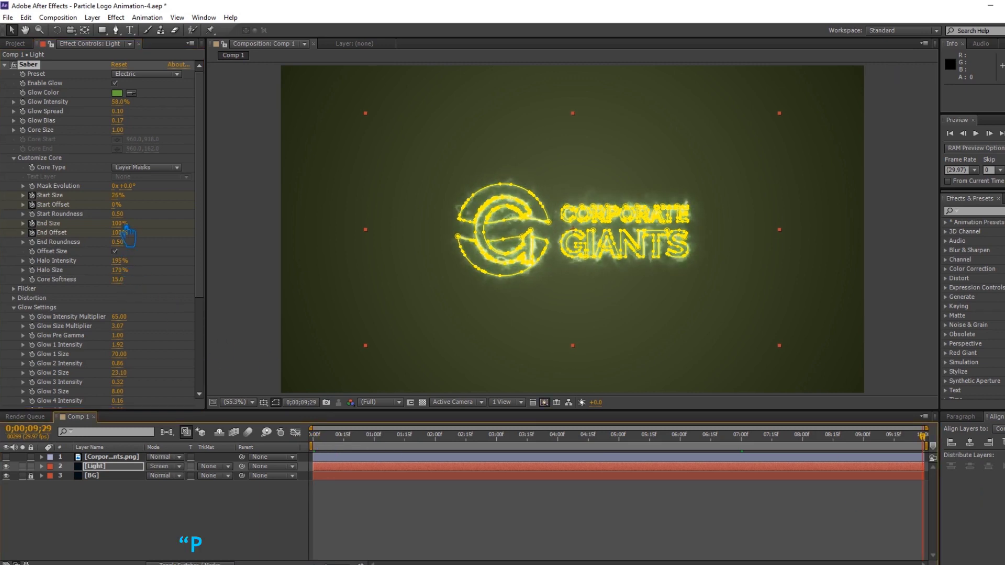
left_click_drag(124, 232, 239, 234)
key("ctrl+z")
left_click_drag(126, 233, 149, 237)
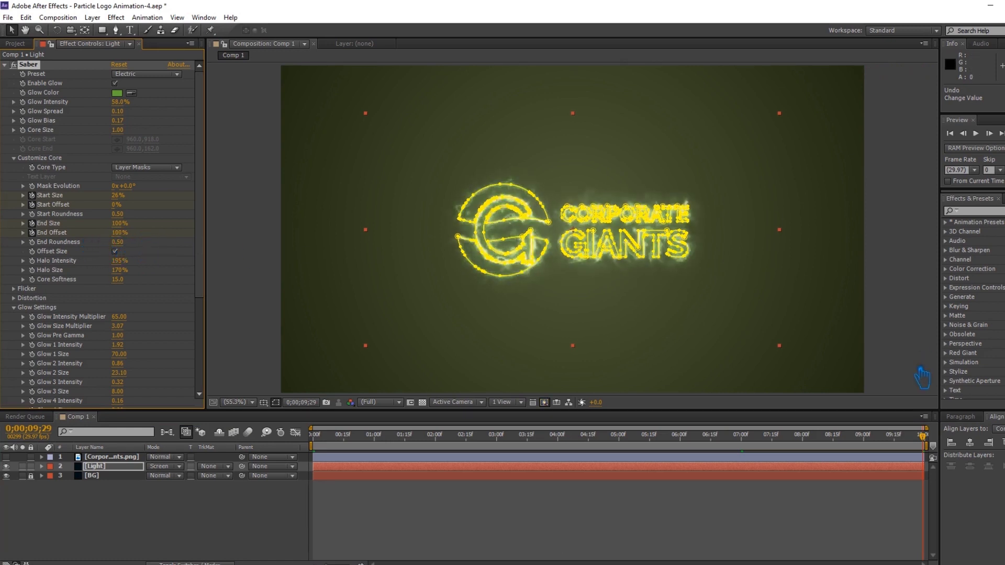
Set Saber's End Offset to 0% at 0;00;07;00 and save the project
left_click_drag(924, 439, 741, 459)
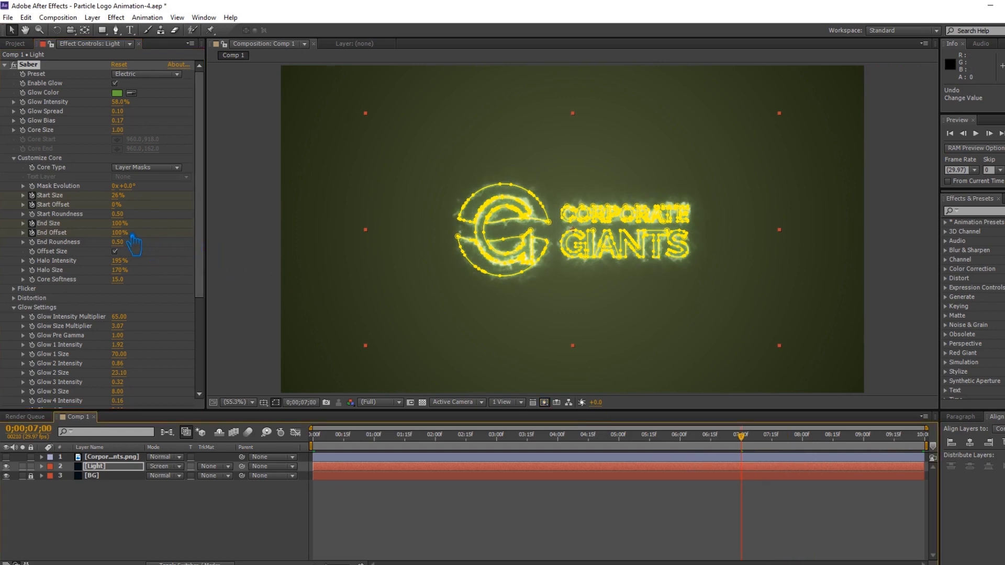
left_click_drag(119, 233, 48, 256)
left_click(181, 504)
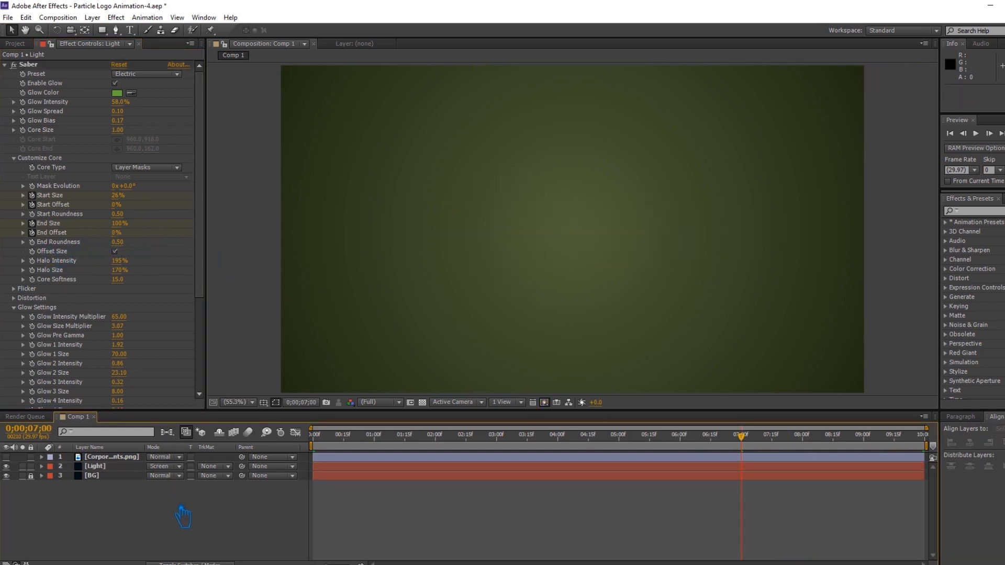
key("ctrl+s")
Render a RAM preview of the Saber glow animation and play it back
key("KP_0")
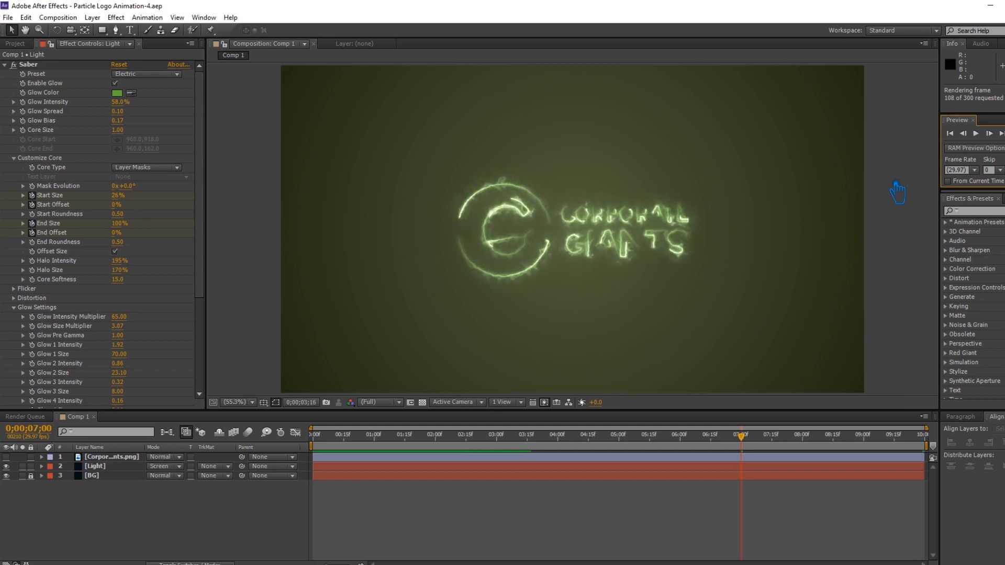
key("space")
key("space")
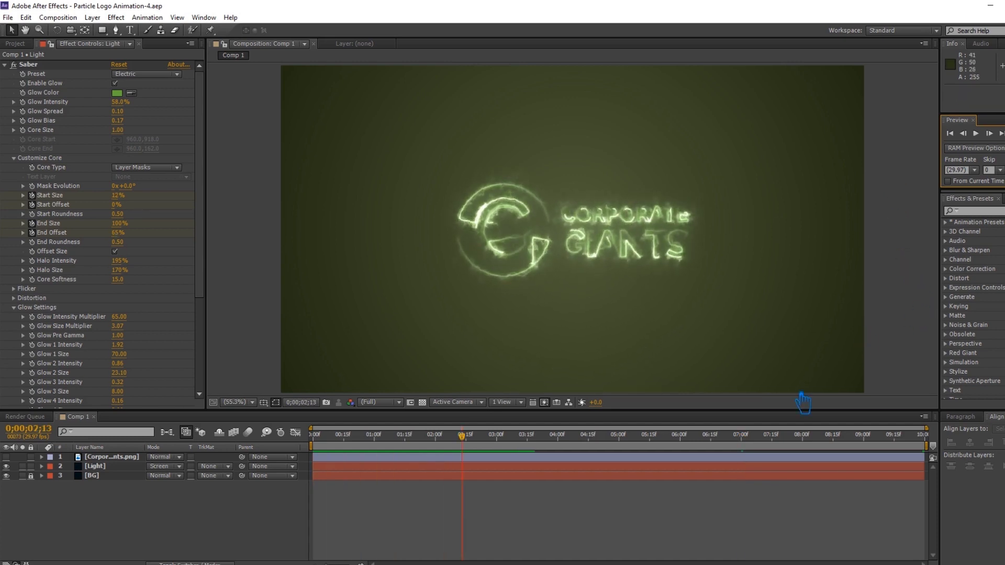
Make the Corporate Giants logo layer visible at 0;00;06;15 and expand its transform properties
left_click_drag(463, 438, 710, 450)
left_click(597, 459)
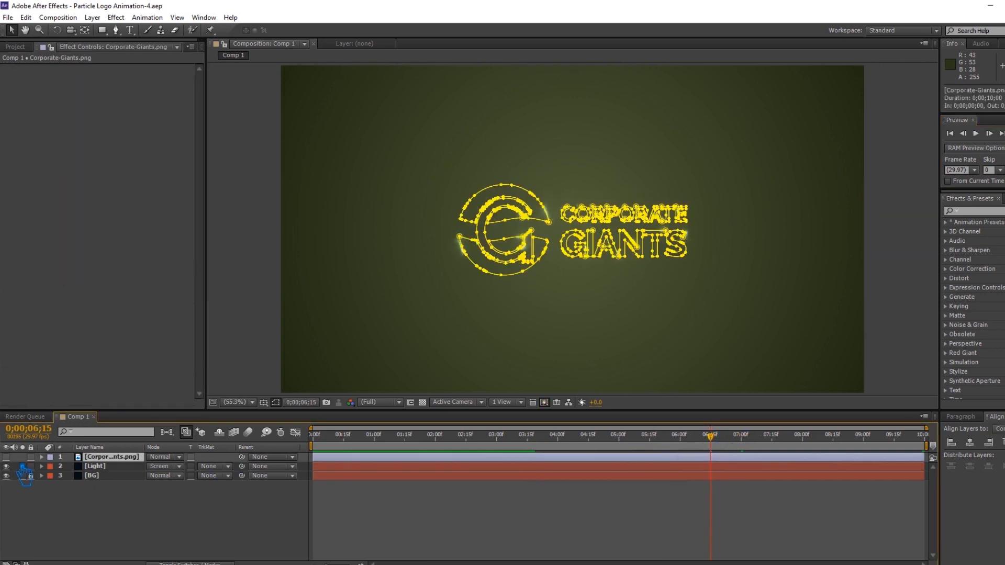
left_click(6, 457)
key("m")
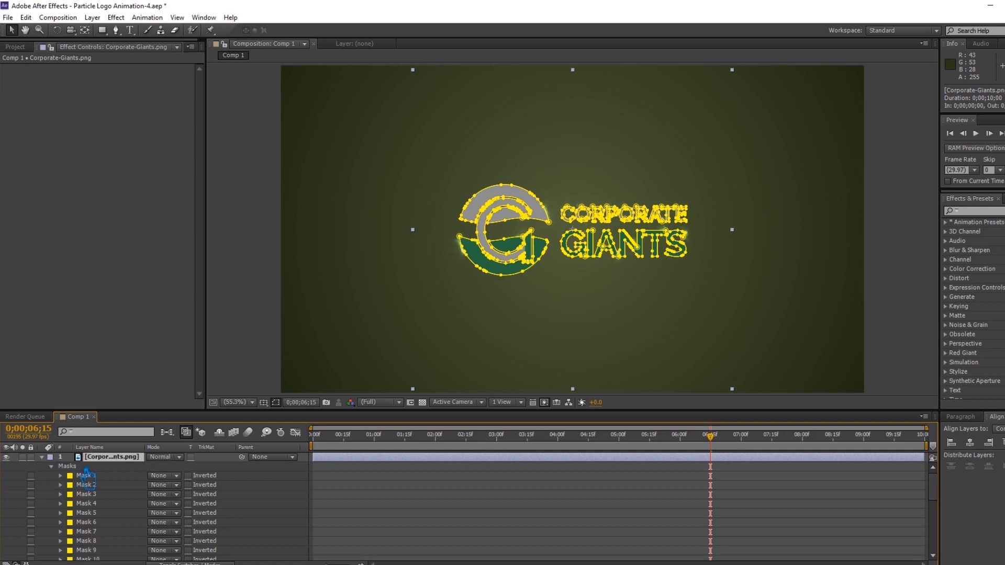
left_click(51, 466)
left_click(50, 475)
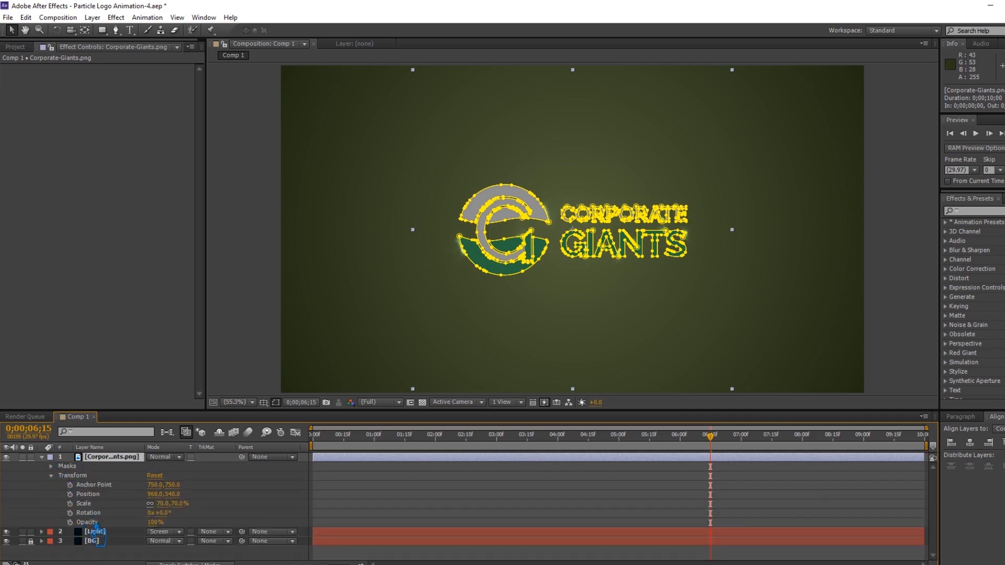
Keyframe the logo layer's Opacity at 0% at 0;00;06;15 and at 100% at 0;00;07;00
left_click_drag(711, 437, 754, 452)
left_click_drag(723, 423, 716, 448)
left_click_drag(159, 523, 97, 524)
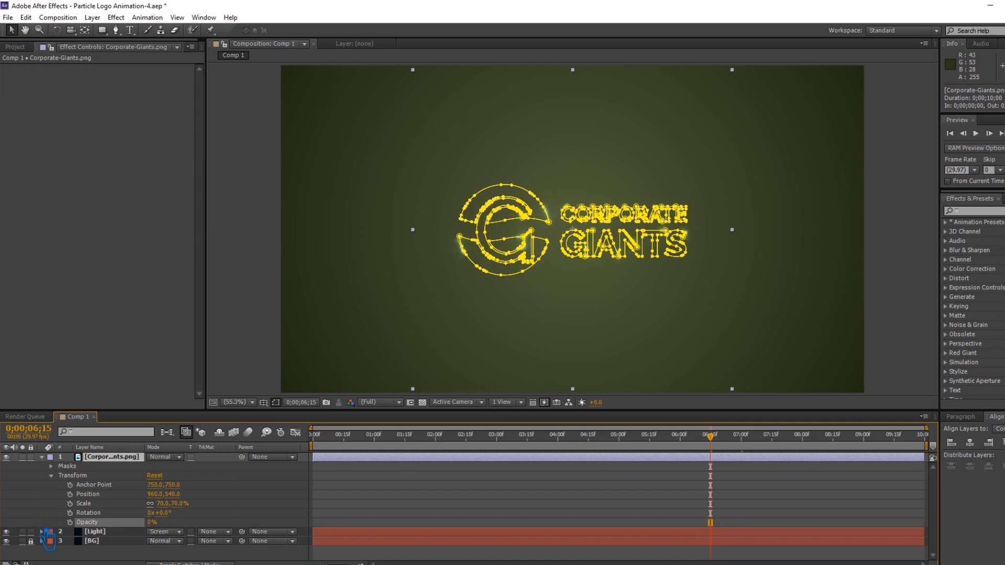
left_click(71, 523)
left_click_drag(713, 439, 752, 450)
left_click(152, 522)
type("100")
key("Return")
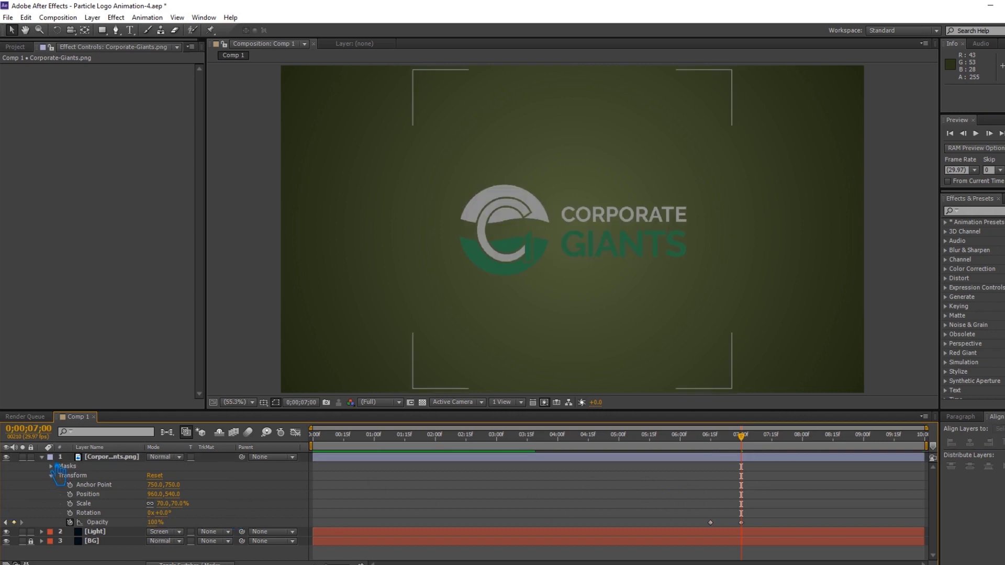
left_click(42, 457)
Unlock the BG layer and display its Ramp effect settings
left_click(94, 476)
left_click(31, 475)
left_click(102, 476)
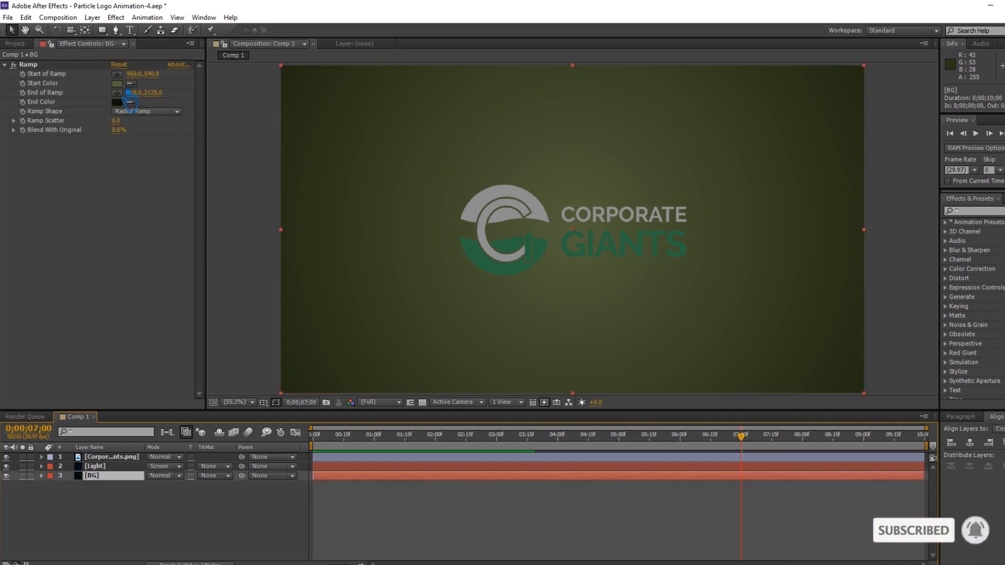
Change the background ramp's start color to pale green EFFFCF and save the project
left_click(117, 84)
left_click(461, 274)
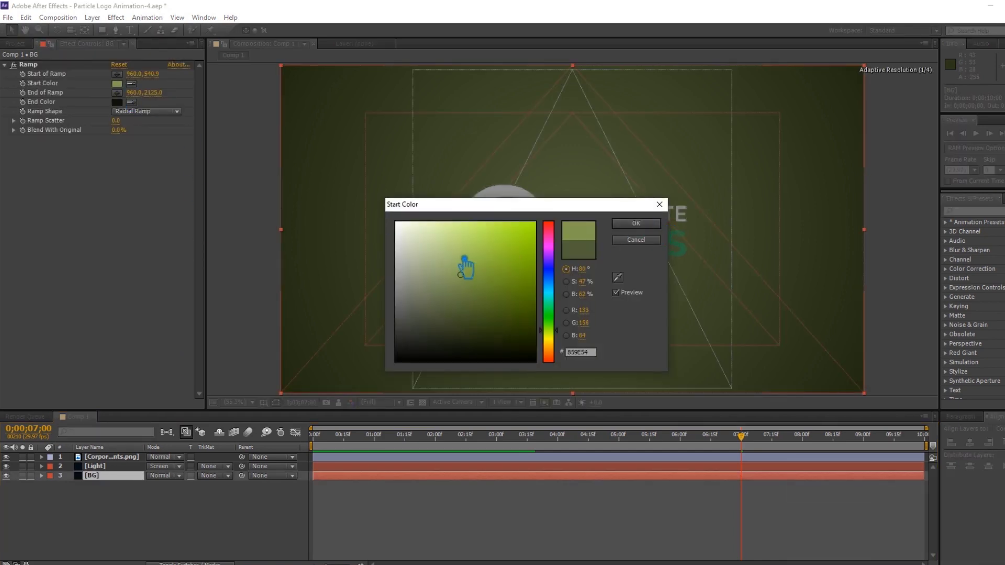
left_click(423, 224)
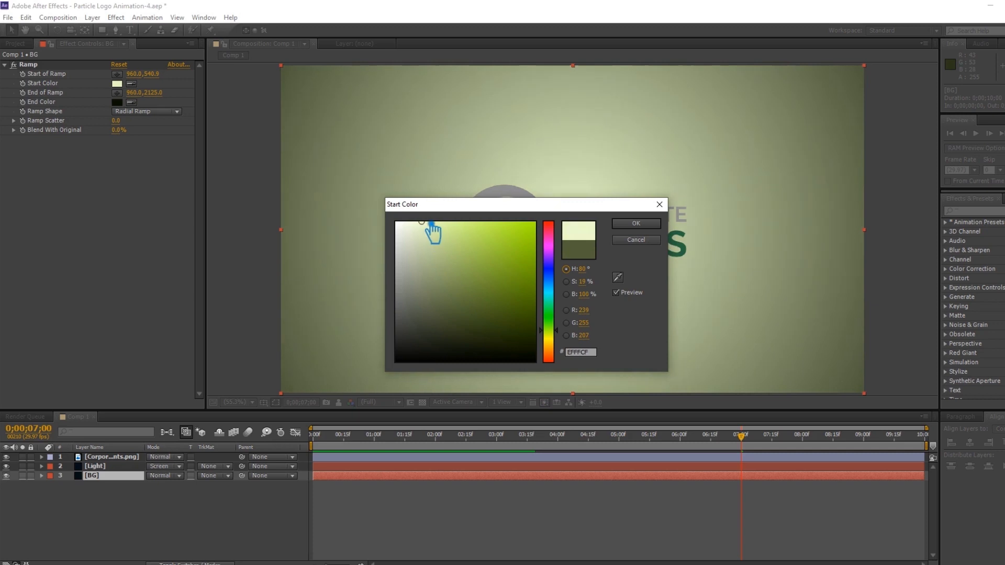
left_click(636, 223)
left_click(225, 550)
key("ctrl+s")
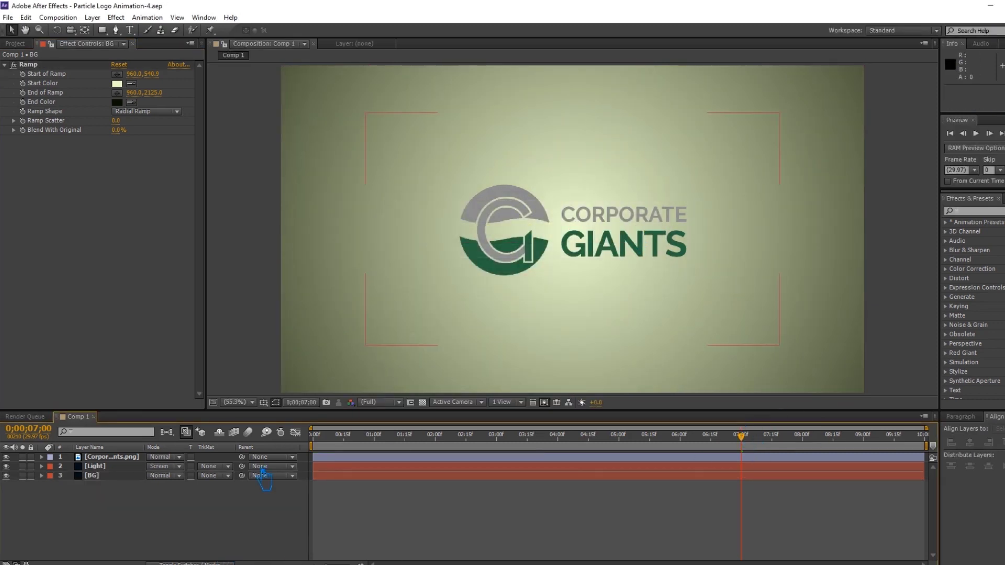
Compare the frame with the Light layer hidden and shown, and inspect its transform properties around 0;00;07;00
left_click(112, 467)
left_click(6, 466)
left_click(6, 466)
left_click(41, 467)
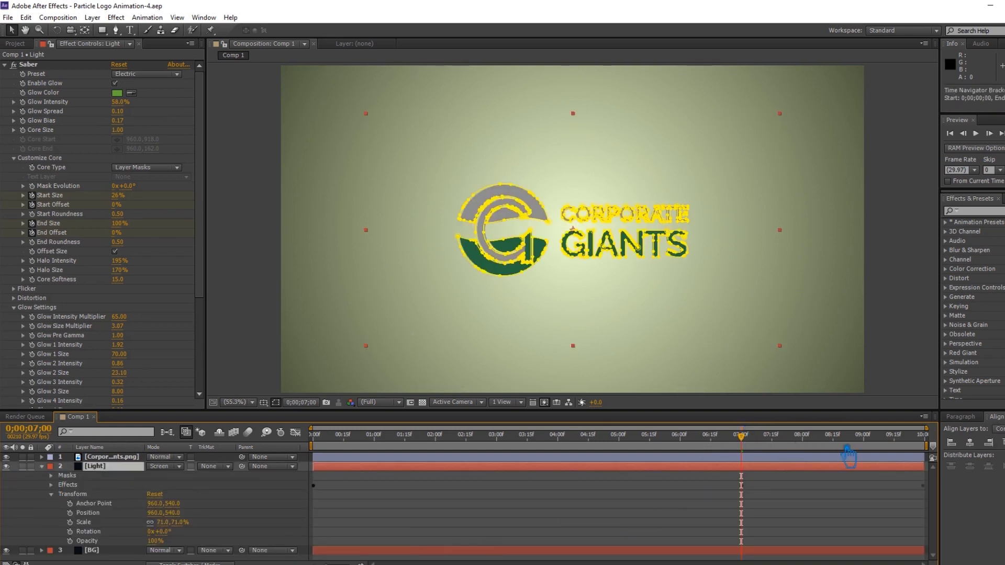
left_click(43, 466)
left_click(111, 458)
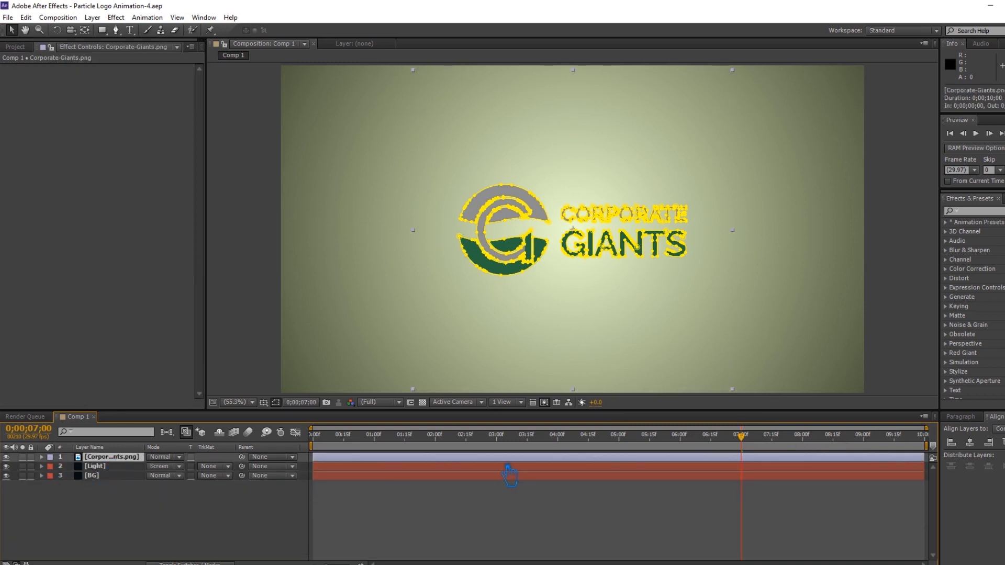
key("Page_Up")
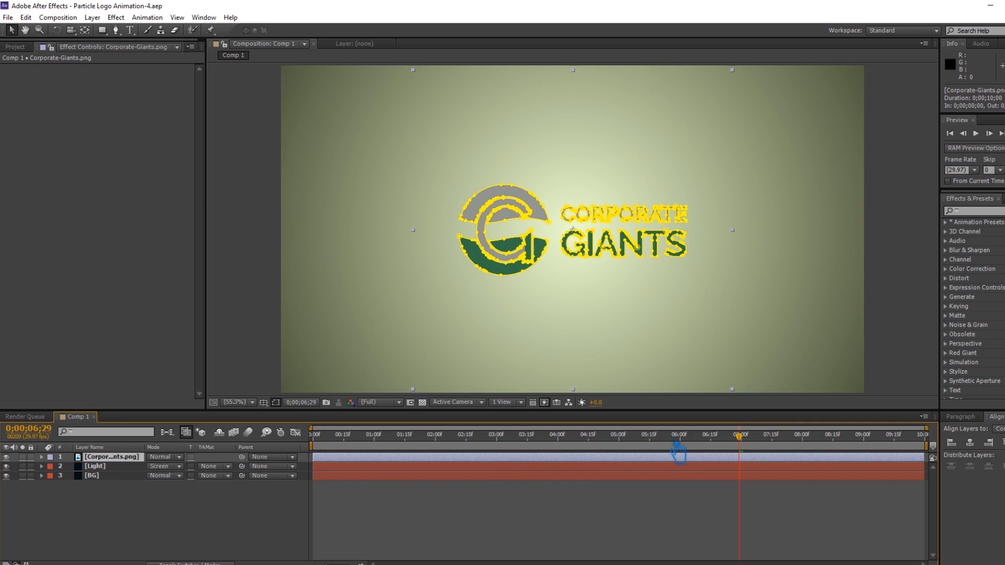
Undo the background ramp's start color change and return the playhead to 0;00;07;00
left_click(585, 446)
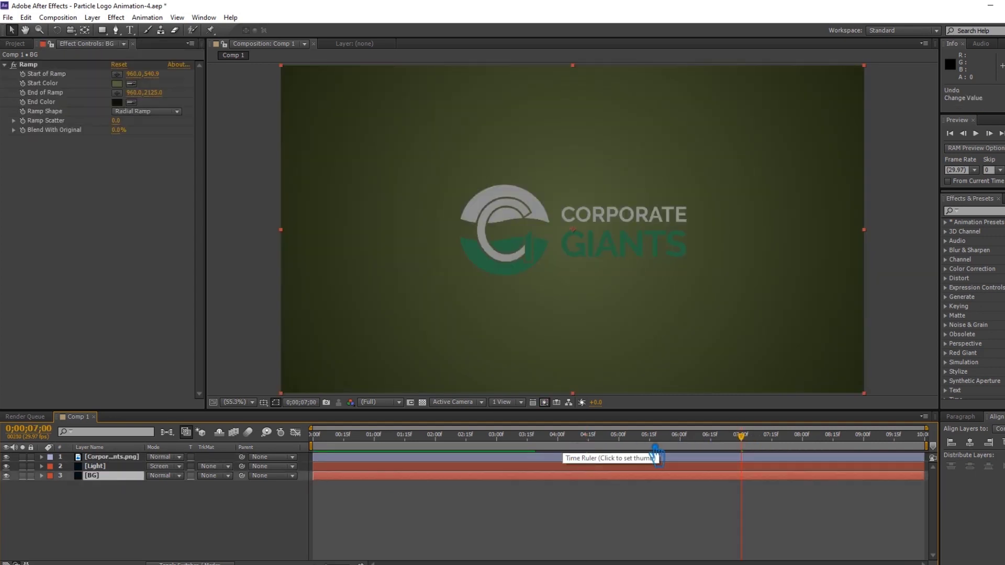
key("ctrl+z")
mouse_move(748, 452)
left_mouse_down()
mouse_move(723, 457)
mouse_move(753, 460)
left_mouse_up()
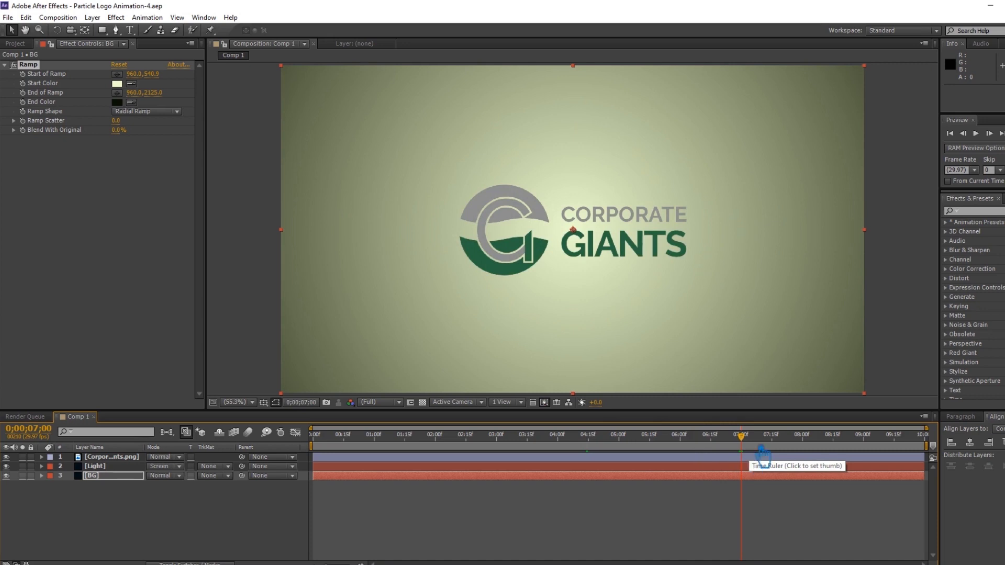
Find the CC Light Sweep effect and apply it to the logo layer, with its center at 525.2, 651.5
left_click(986, 211)
type("cc")
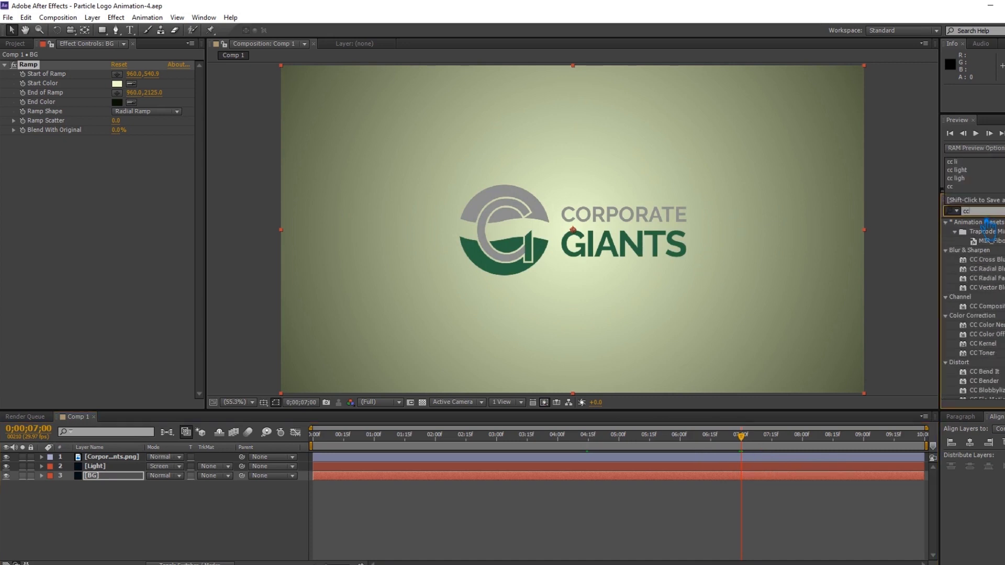
type(" light")
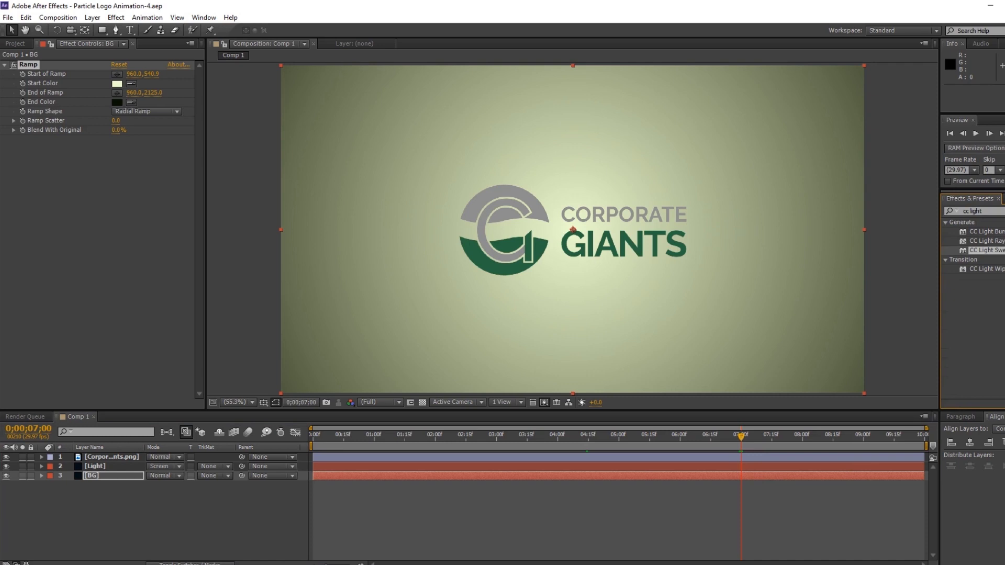
left_click_drag(981, 251, 535, 242)
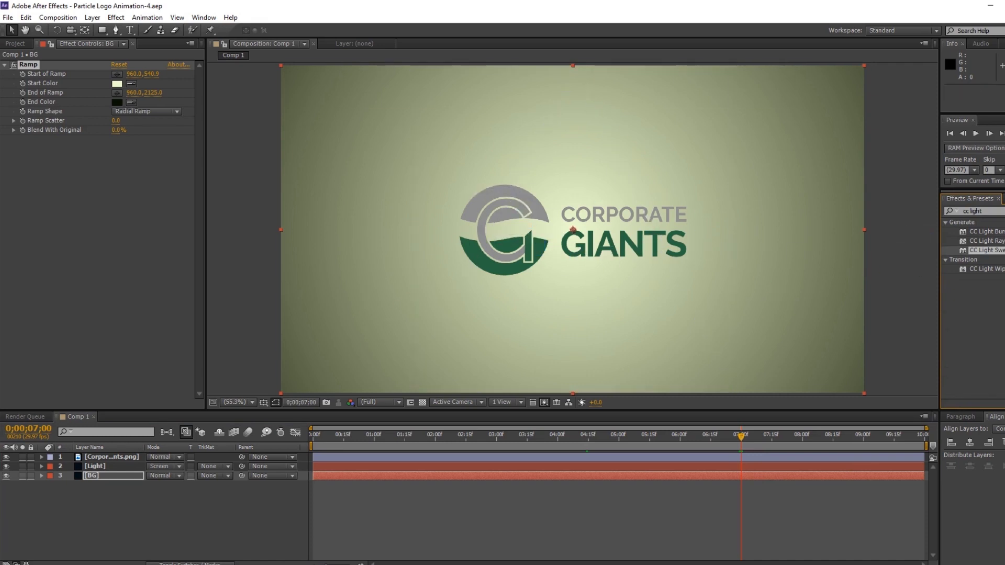
left_click(123, 460)
left_click_drag(1001, 256, 540, 222)
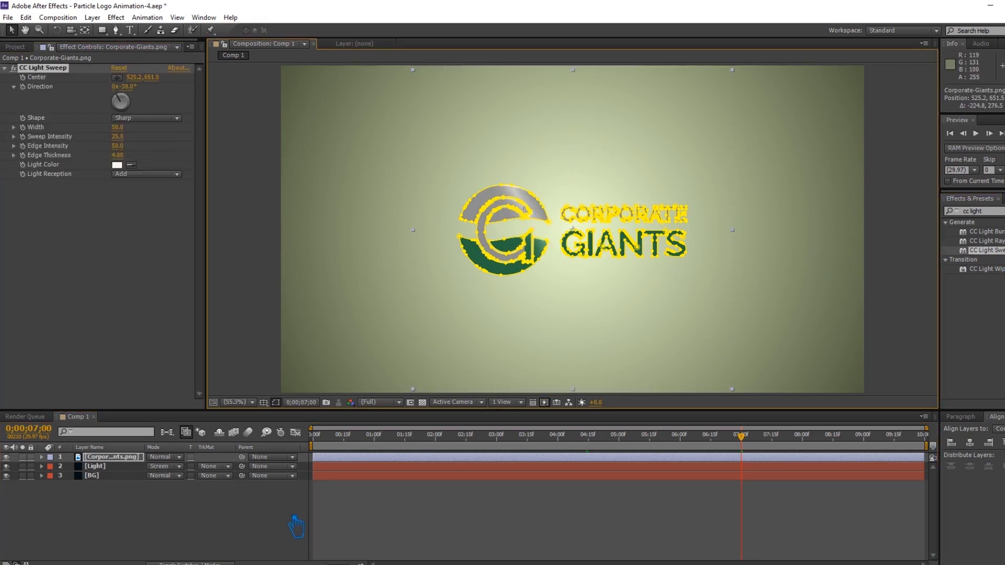
Delete all the traced masks from the Corporate Giants logo layer
left_click(41, 457)
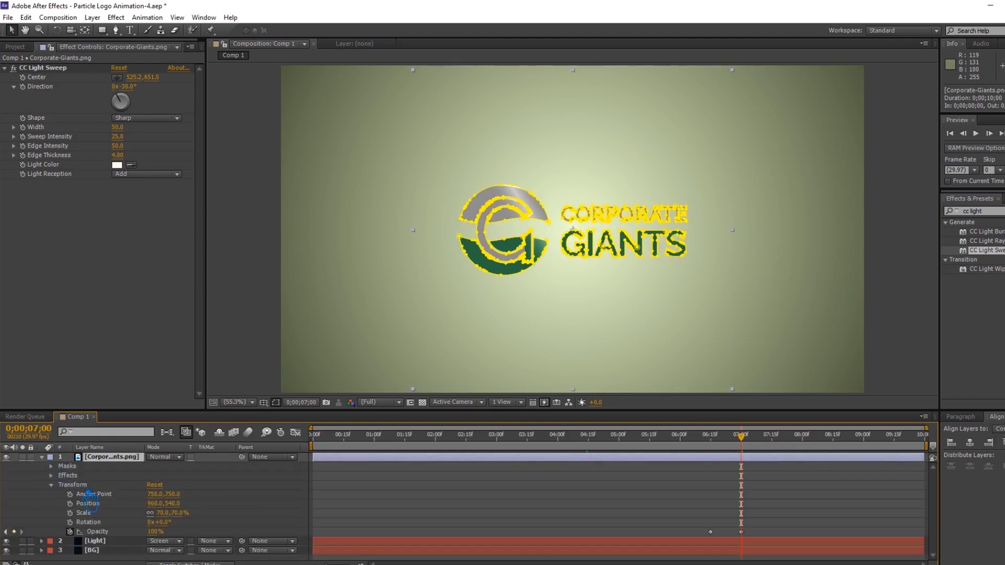
left_click(74, 467)
key("Delete")
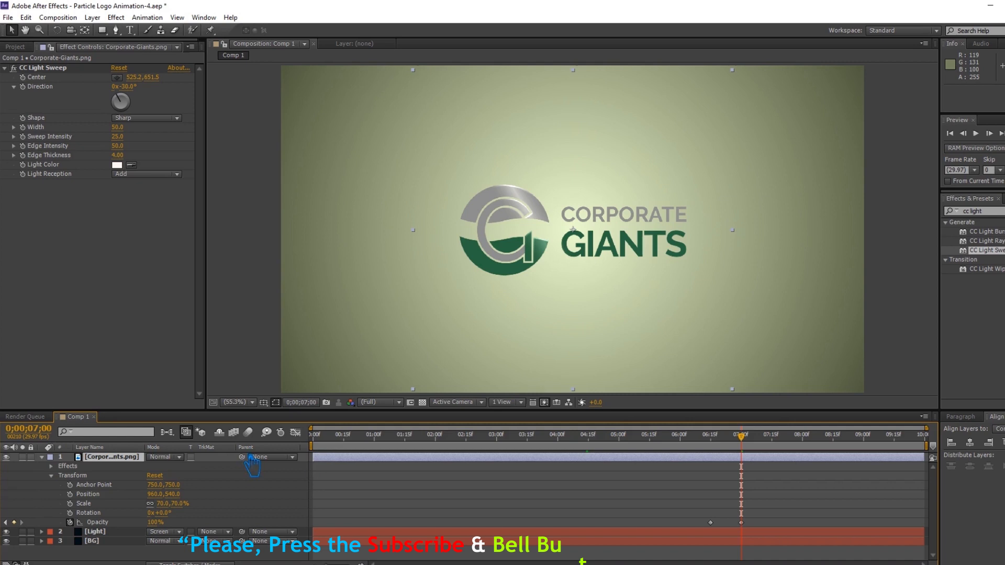
Set the light sweep's direction to 45° and place its center just off the logo's upper-left edge, at about 194.4, 571.4
left_click_drag(135, 89, 157, 90)
left_click(132, 88)
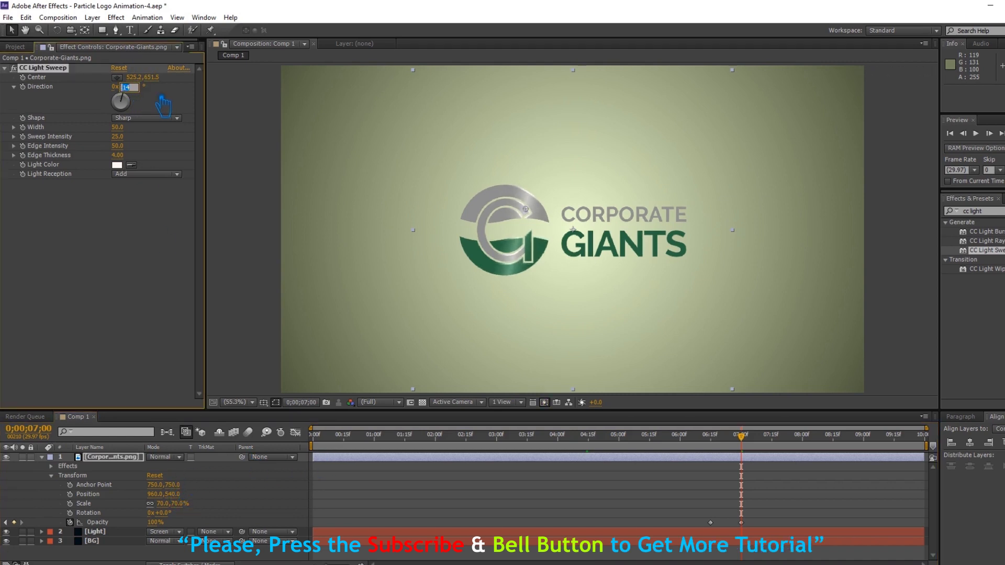
key("Return")
left_click_drag(526, 210, 463, 198)
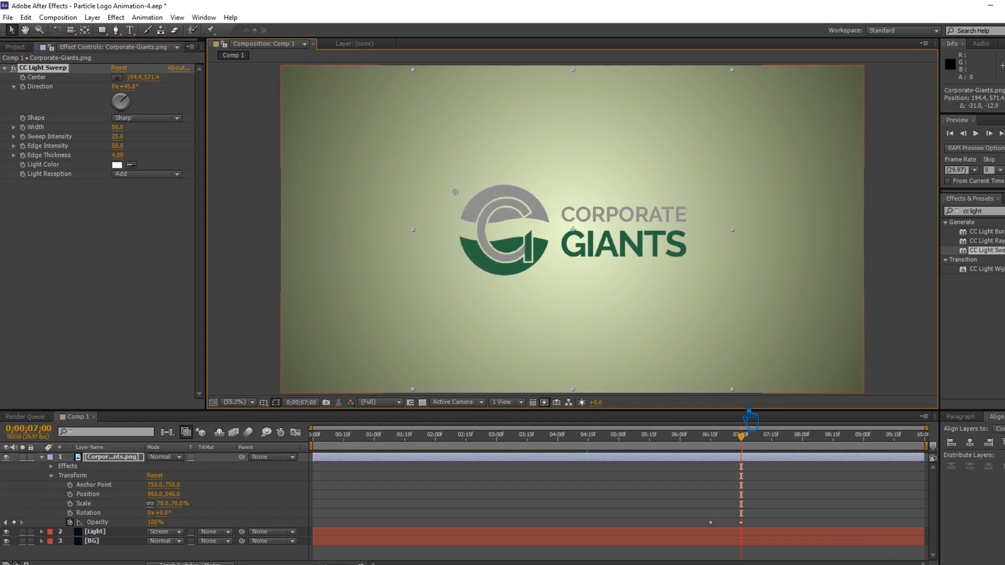
left_click(775, 438)
left_click_drag(786, 453, 815, 454)
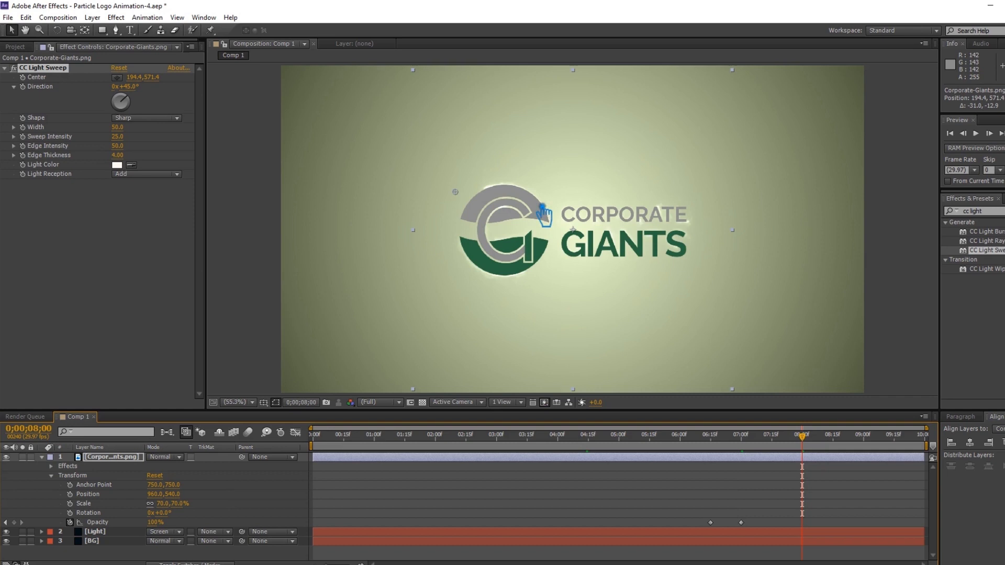
left_click_drag(468, 202, 712, 275)
key("ctrl+z")
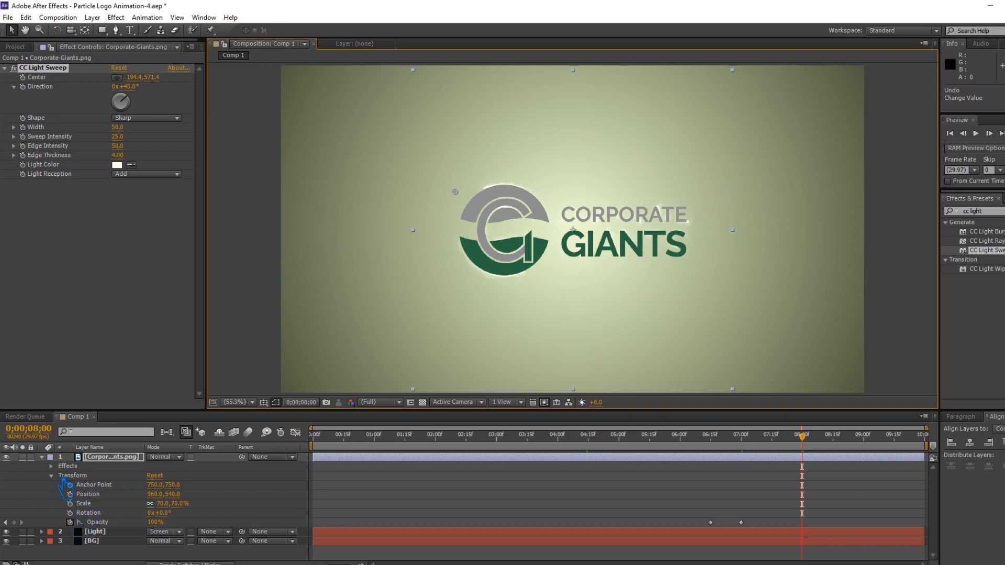
Keyframe the light sweep's center at 0;00;07;00 and at 0;00;08;00 with about 1383.2, 943.6, save the project and collapse the logo layer
left_click(51, 466)
left_click(61, 476)
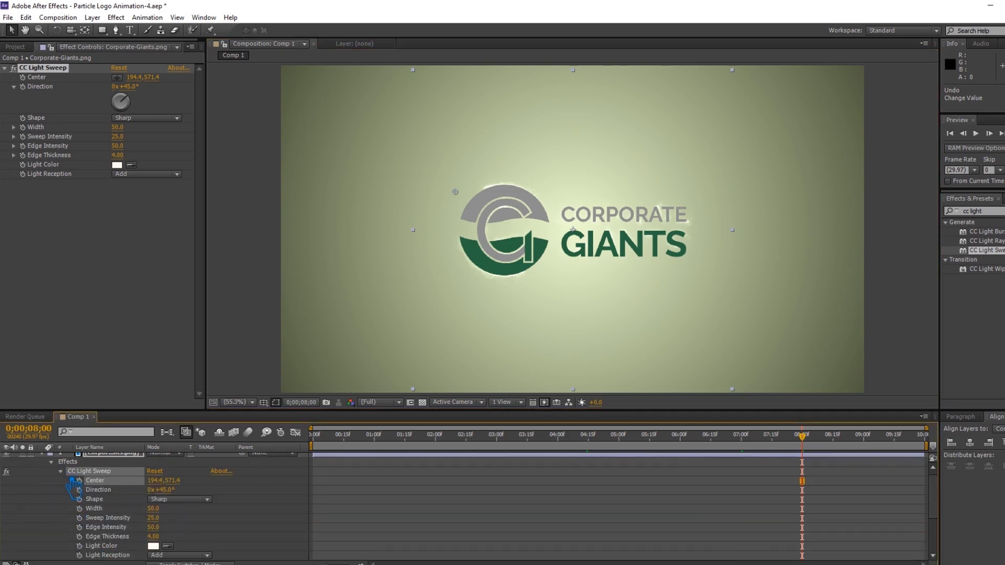
left_click_drag(813, 446, 753, 465)
left_click(79, 480)
left_click_drag(752, 447, 802, 449)
left_click_drag(455, 192, 728, 287)
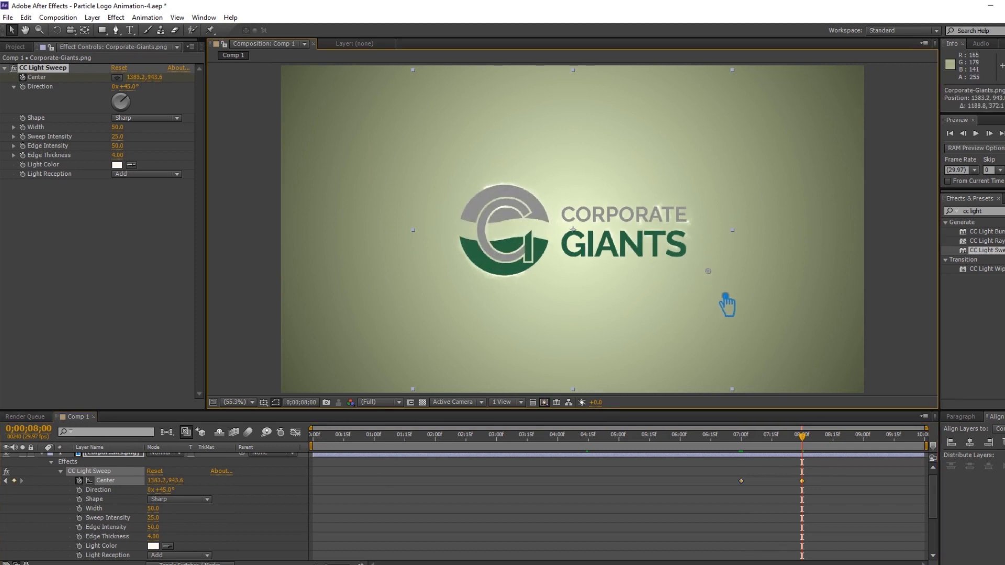
key("ctrl+s")
scroll(54, 478, "up", 1)
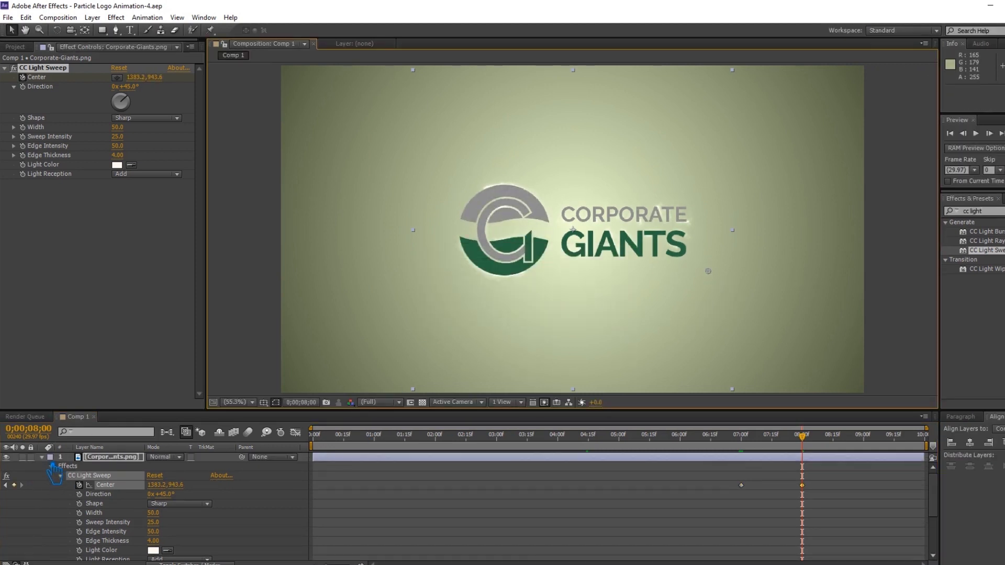
left_click(42, 457)
left_click(159, 520)
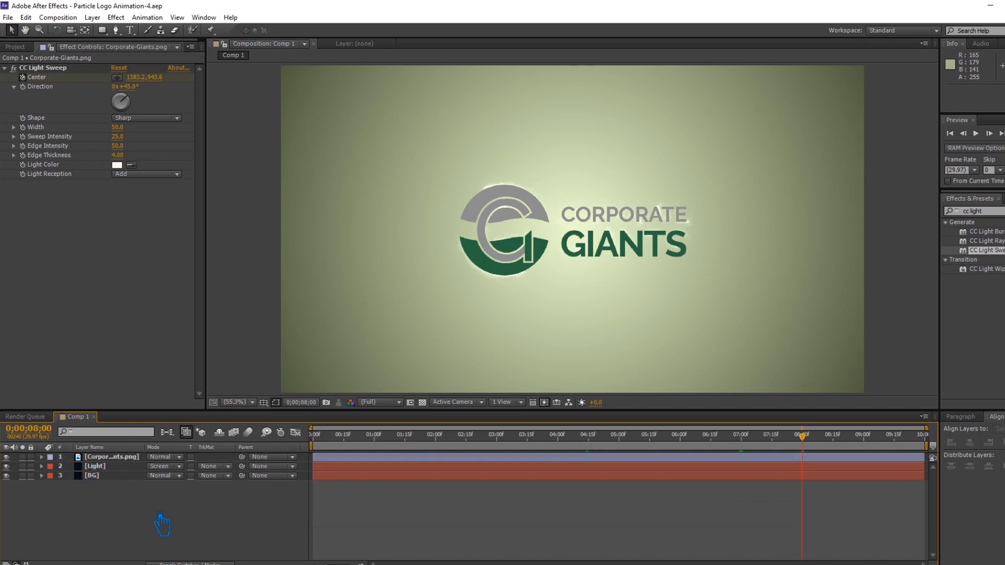
Create a new solid layer named Flares at the existing 1920 × 1080 size
right_click(170, 501)
mouse_move(256, 380)
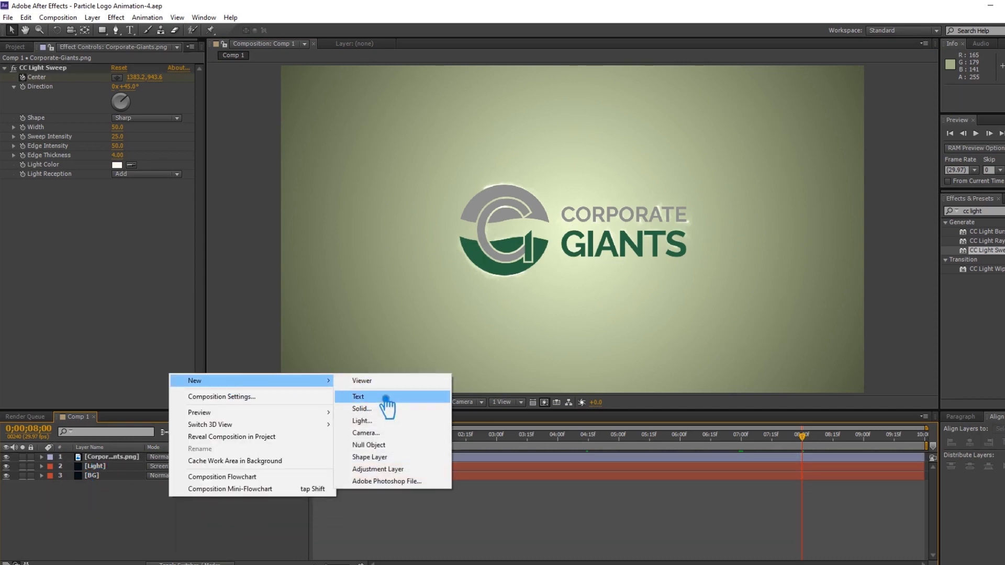
left_click(386, 410)
type("F")
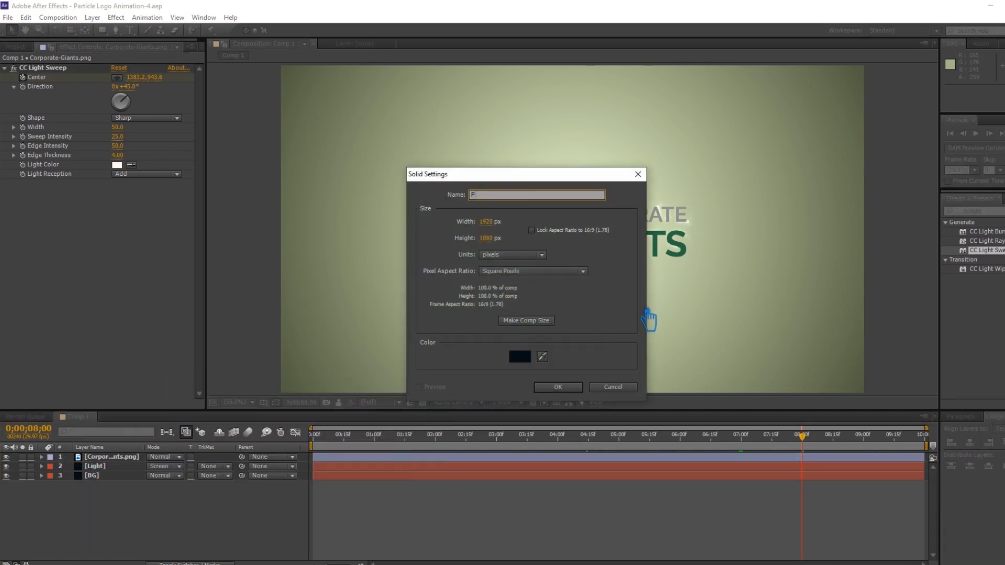
type("lares")
key("Return")
Find the Optical Flares effect and apply it to the Flares layer
left_click(991, 212)
left_click_drag(992, 211, 946, 217)
type("opti")
left_click_drag(985, 251, 714, 260)
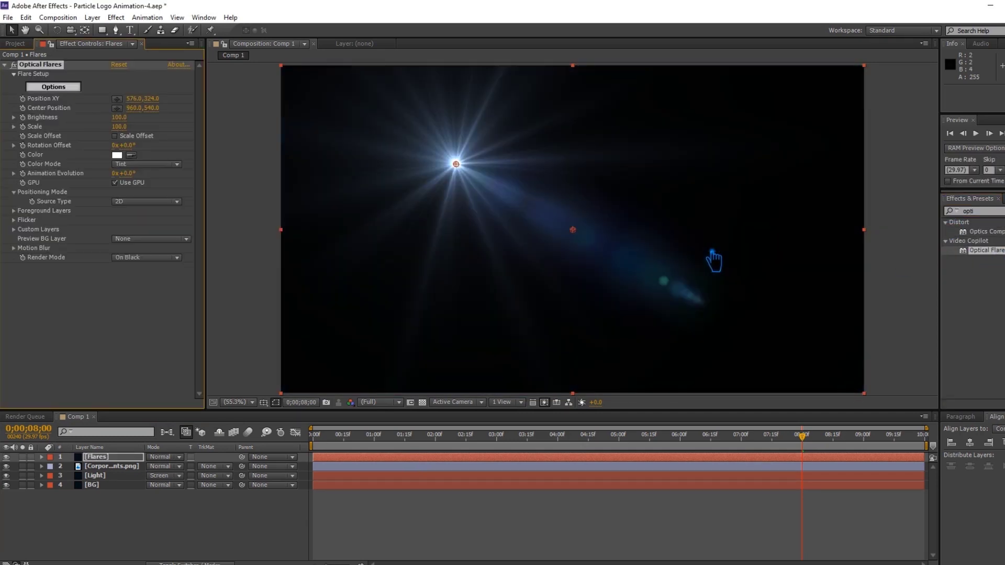
Open the Optical Flares options and reduce the global scale to 52.5%
left_click(69, 88)
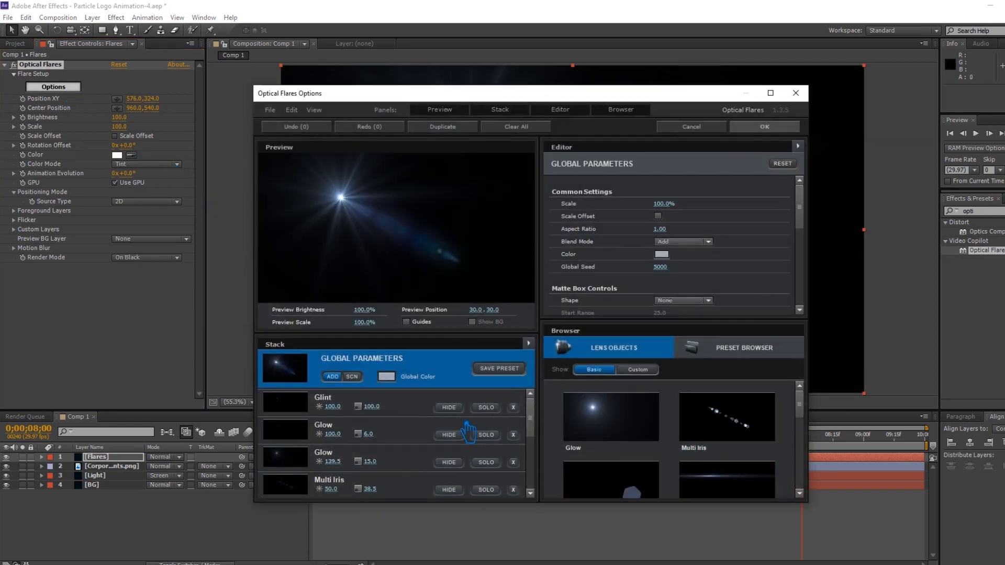
scroll(296, 461, "down", 3)
scroll(296, 460, "up", 3)
left_click_drag(662, 203, 636, 225)
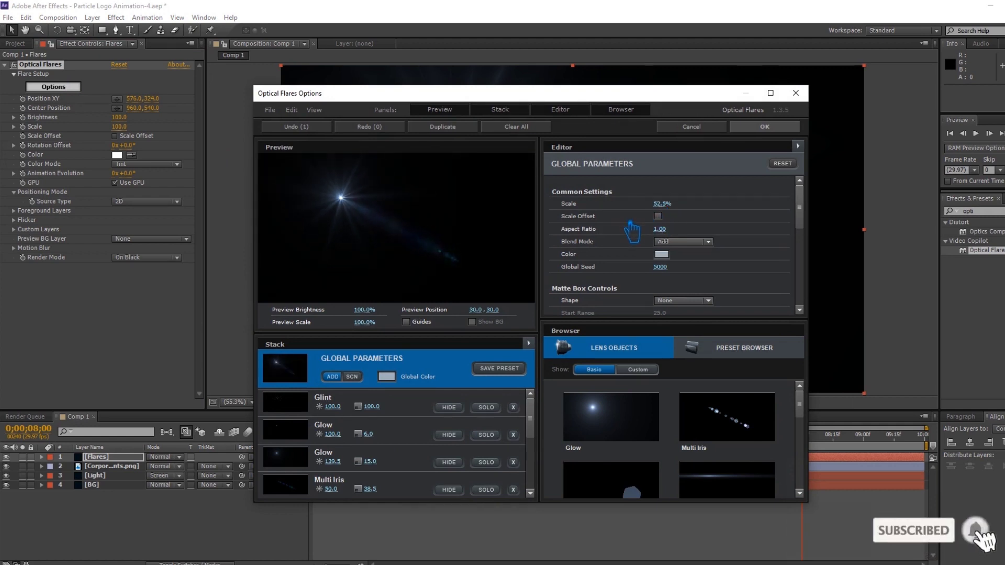
Compare the flare preview with the larger Glow and the Spike Ball hidden and shown, and test a different Glow brightness
left_click(292, 461)
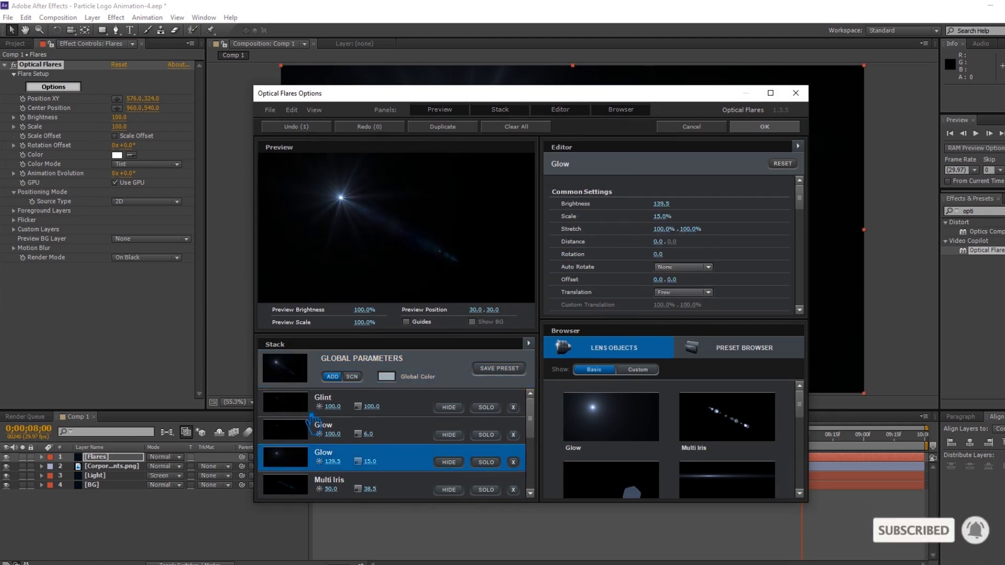
left_click(459, 465)
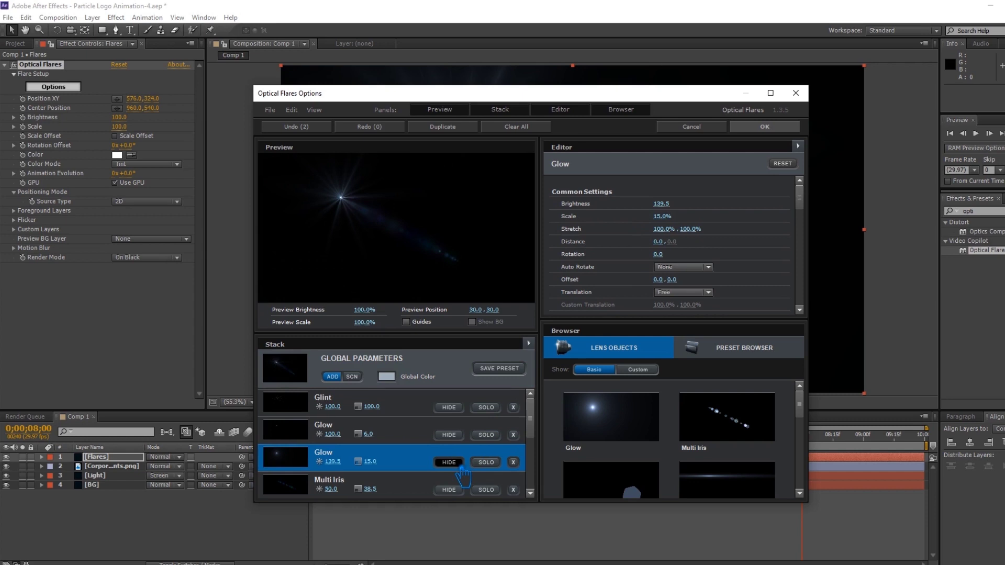
scroll(461, 472, "down", 3)
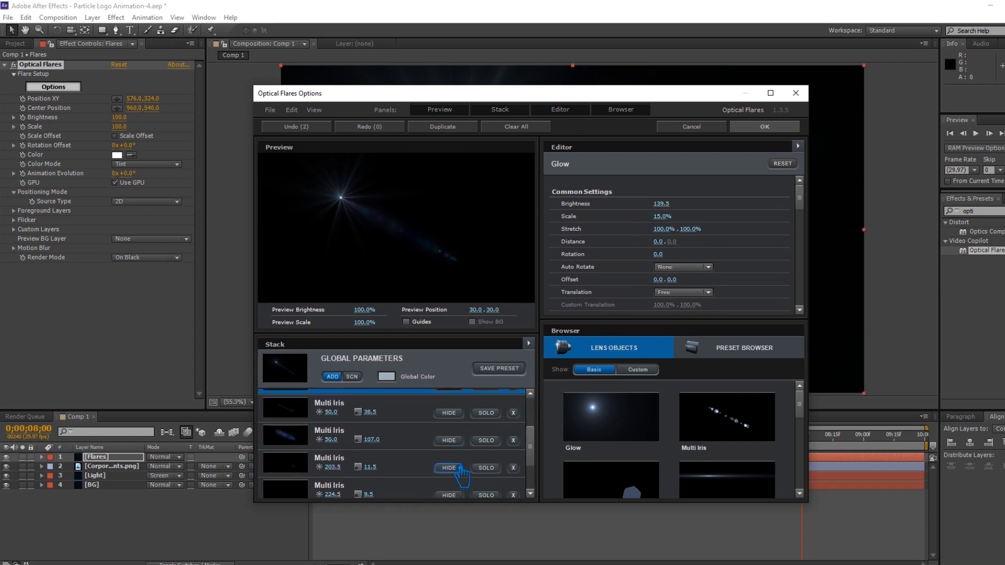
scroll(462, 469, "down", 2)
left_click(457, 496)
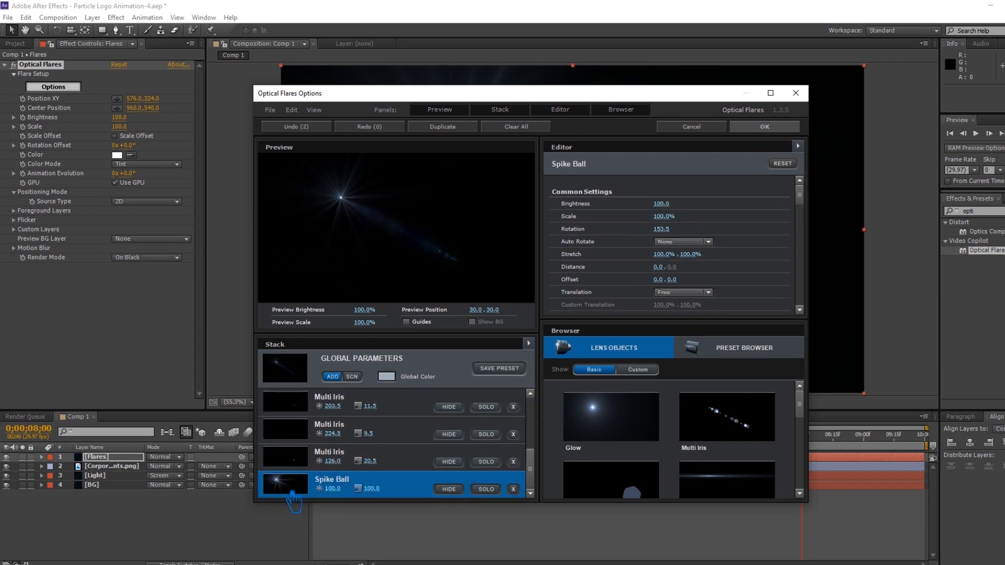
left_click(450, 489)
scroll(293, 419, "up", 4)
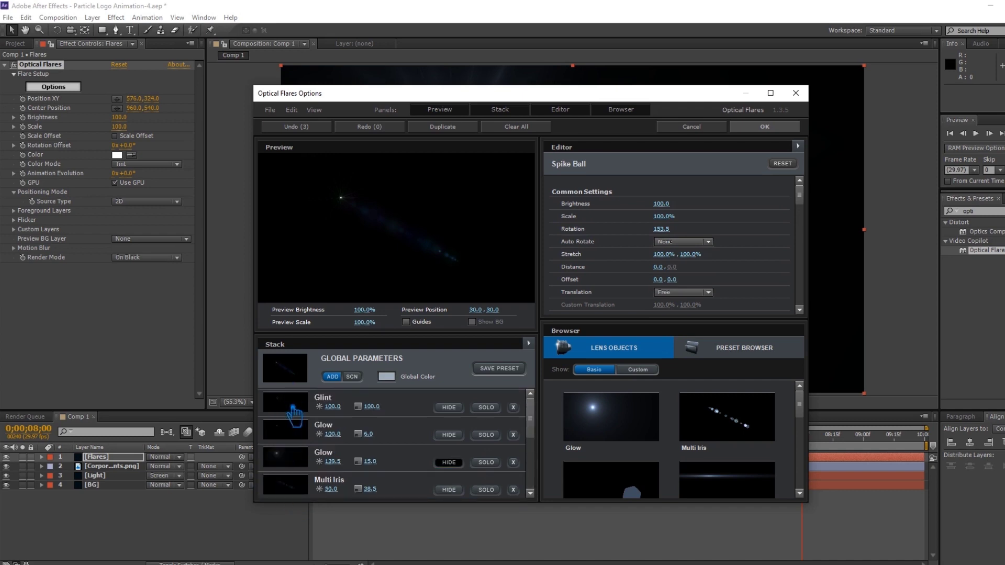
left_click(292, 461)
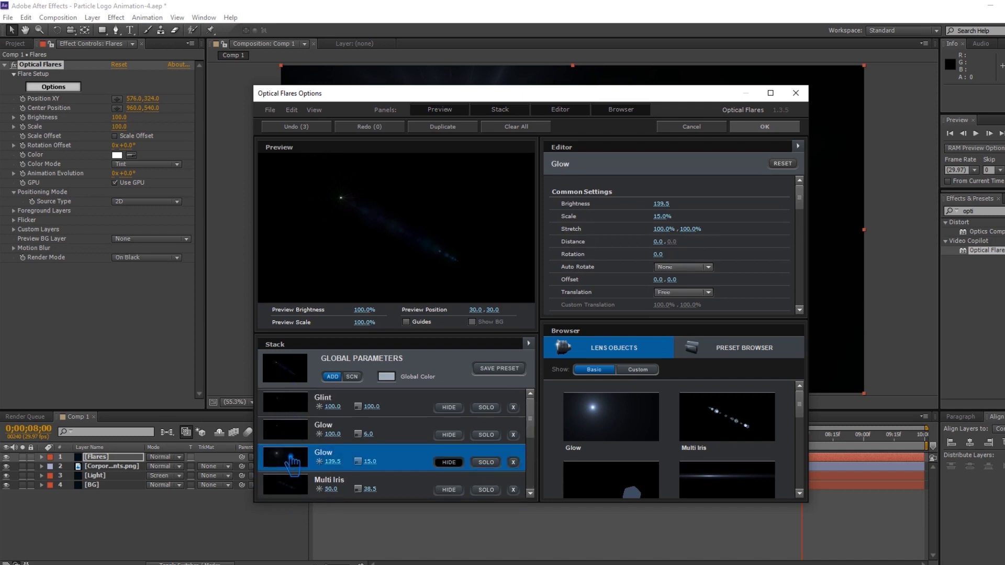
left_click(461, 463)
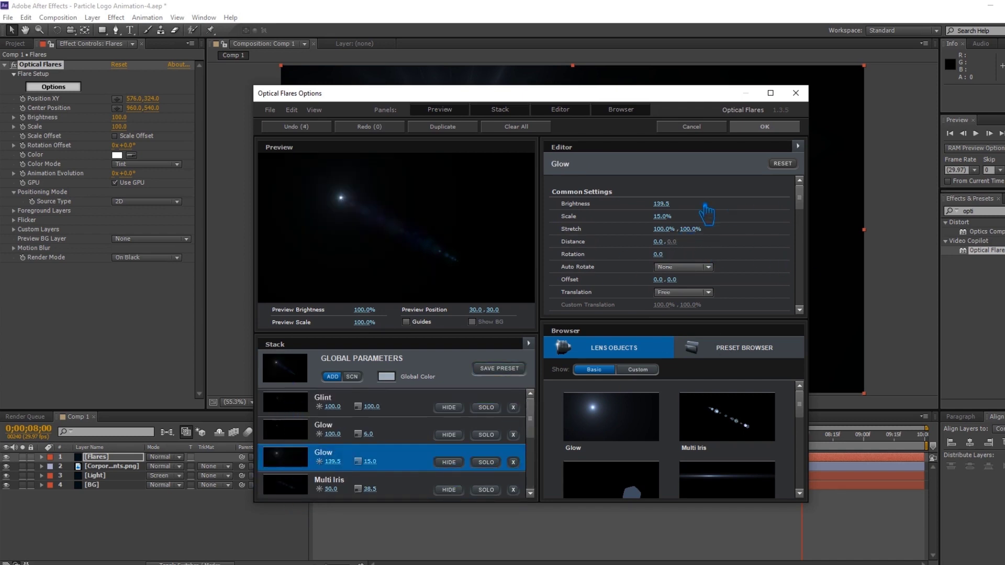
left_click_drag(662, 205, 729, 212)
key("ctrl+z")
scroll(333, 433, "down", 3)
left_click(291, 495)
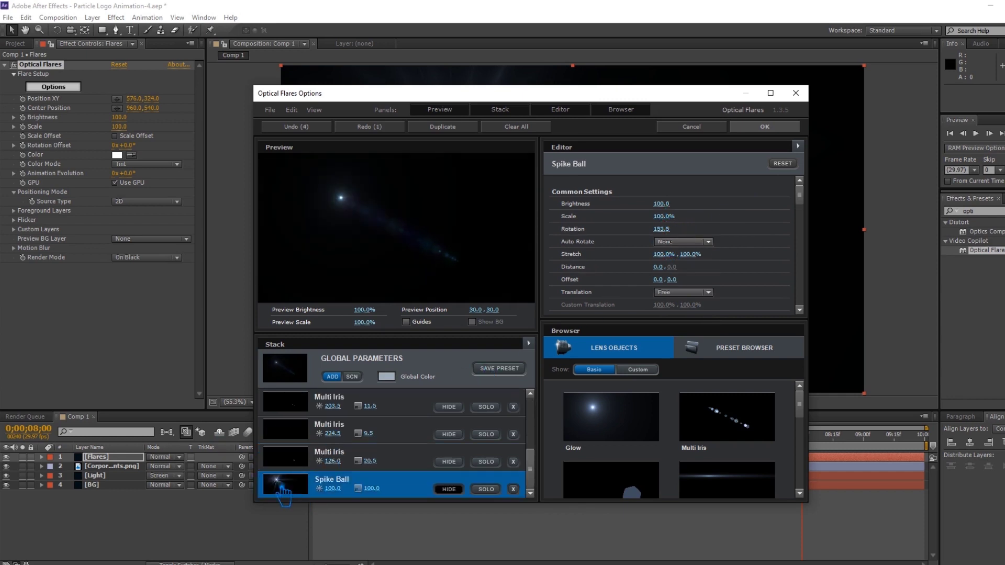
left_click(450, 491)
Set the Spike Ball's brightness to 59.5, scale to 90.5%, rotation to 44 and auto rotate to To Center
left_click_drag(660, 205, 577, 253)
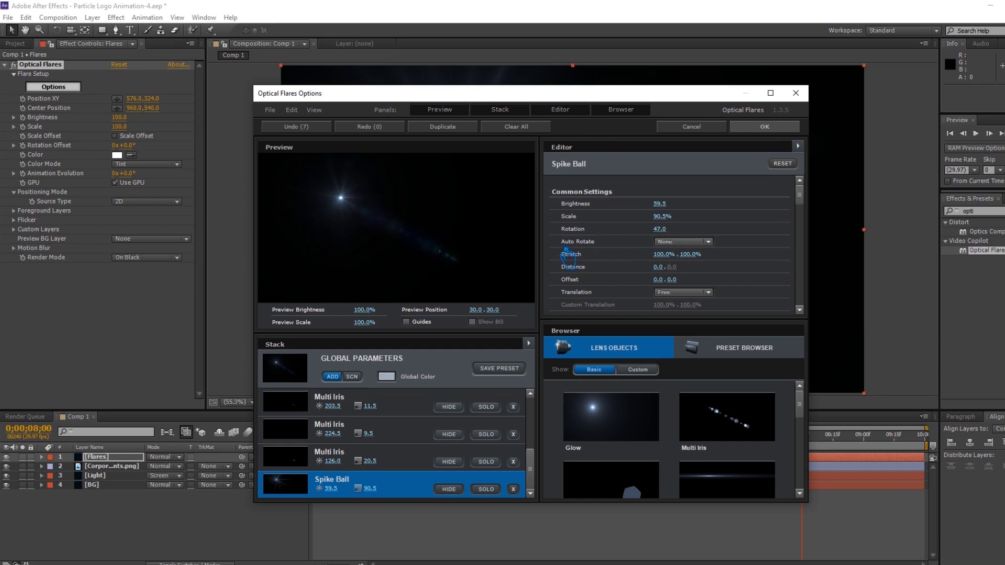
left_click(701, 242)
left_click(703, 262)
left_click(702, 242)
left_click(686, 267)
Add a Streak element with brightness 180, raise the Spike Ball's brightness, and accept the flare options
left_click(726, 491)
left_click_drag(661, 204, 761, 223)
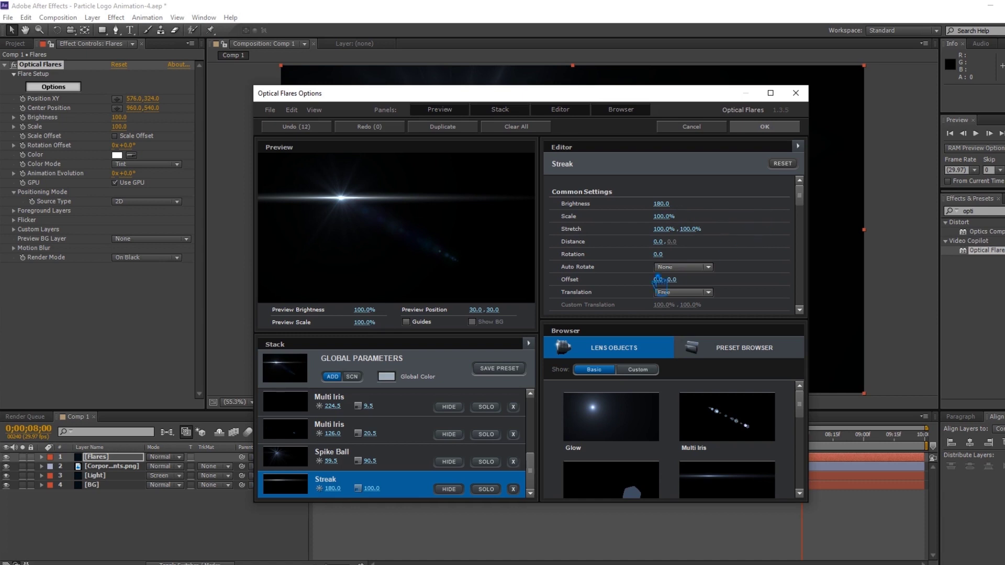
left_click(298, 384)
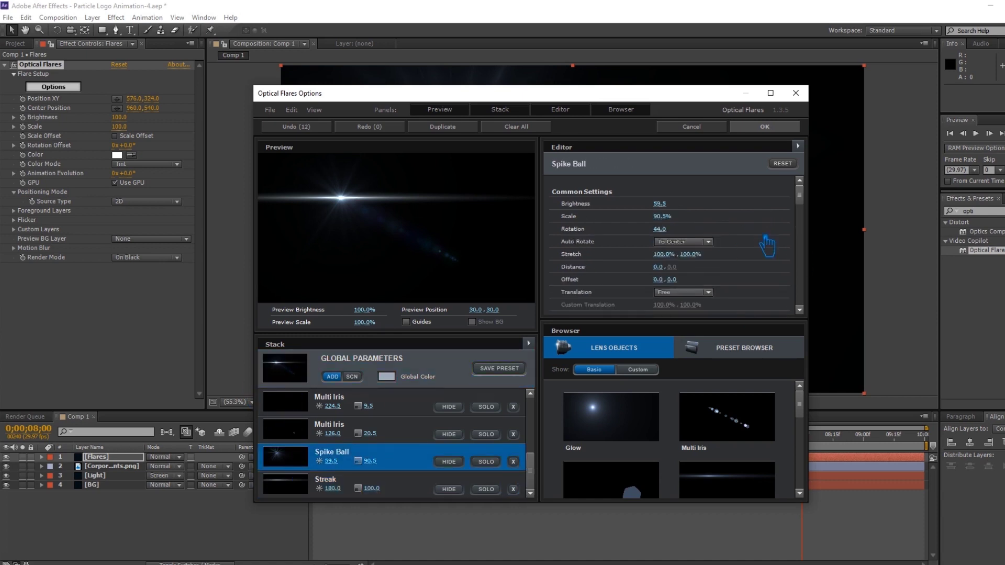
left_click_drag(670, 208, 713, 228)
left_click(765, 127)
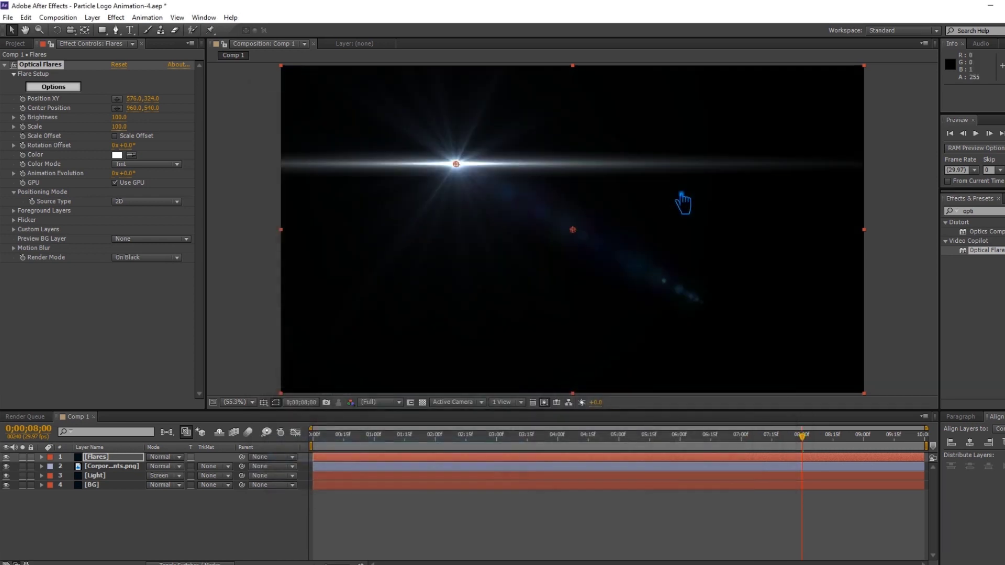
Set the flare's brightness to 60, render it on transparent, and position it under the logo emblem at about 717.1, 696.7
left_click_drag(126, 124, 122, 125)
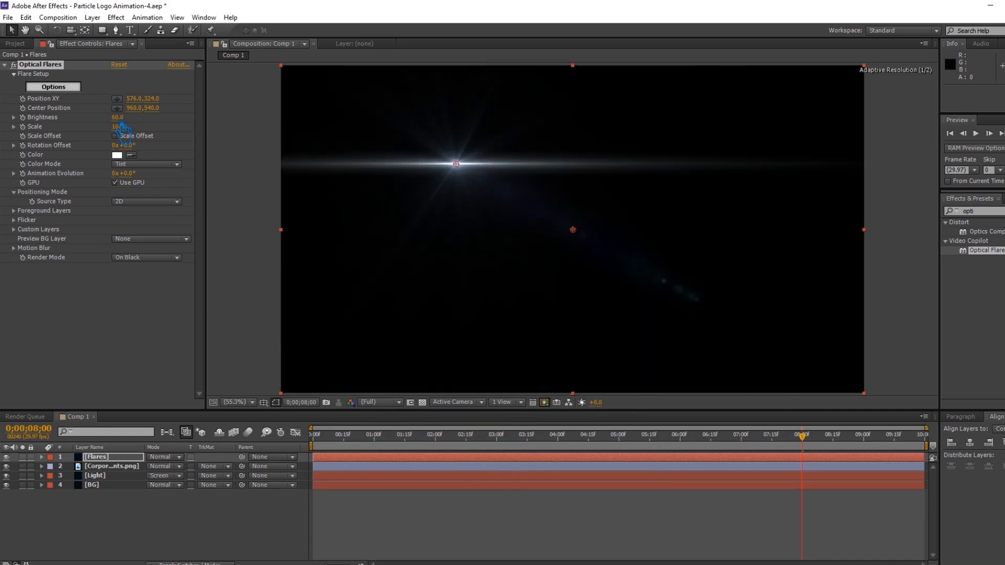
left_click(146, 257)
left_click(157, 283)
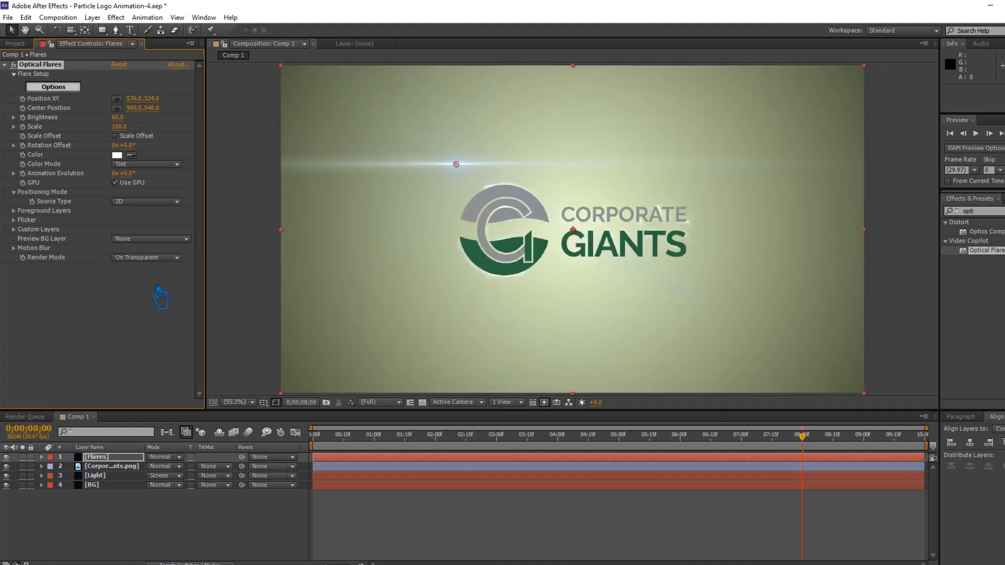
left_click_drag(465, 164, 509, 283)
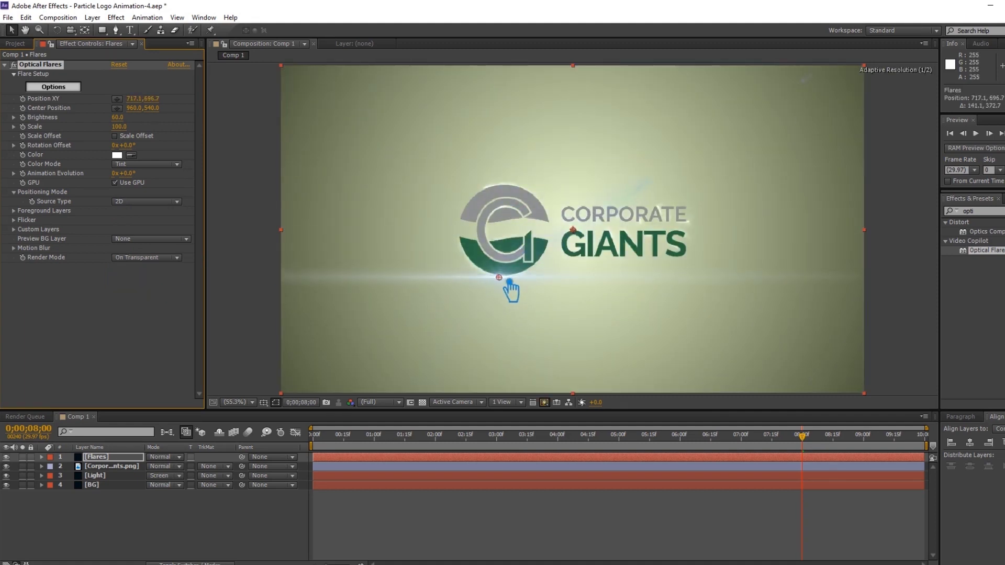
Tint the flare yellow-green
left_click(119, 156)
left_click(548, 330)
left_click_drag(479, 297, 502, 270)
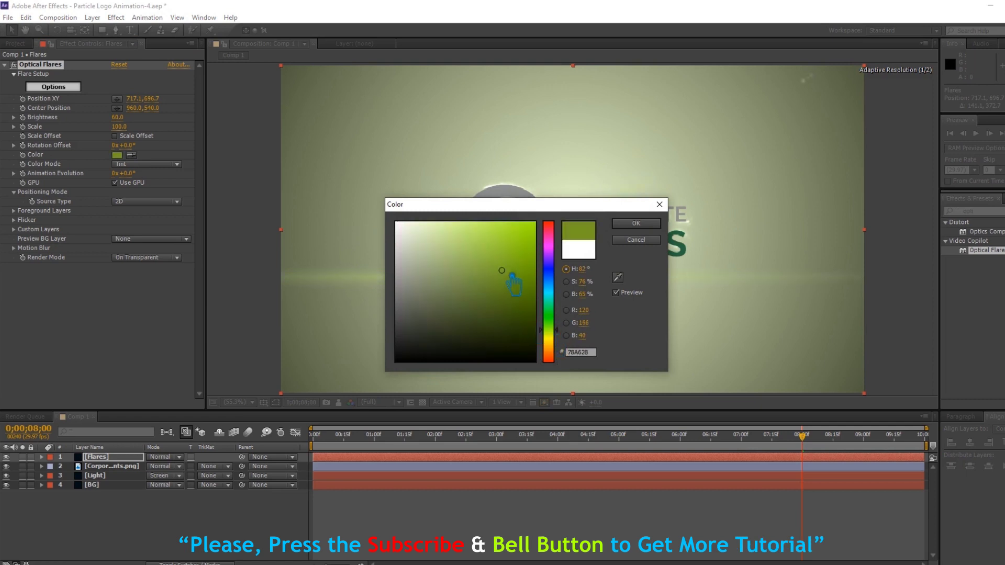
left_click(636, 224)
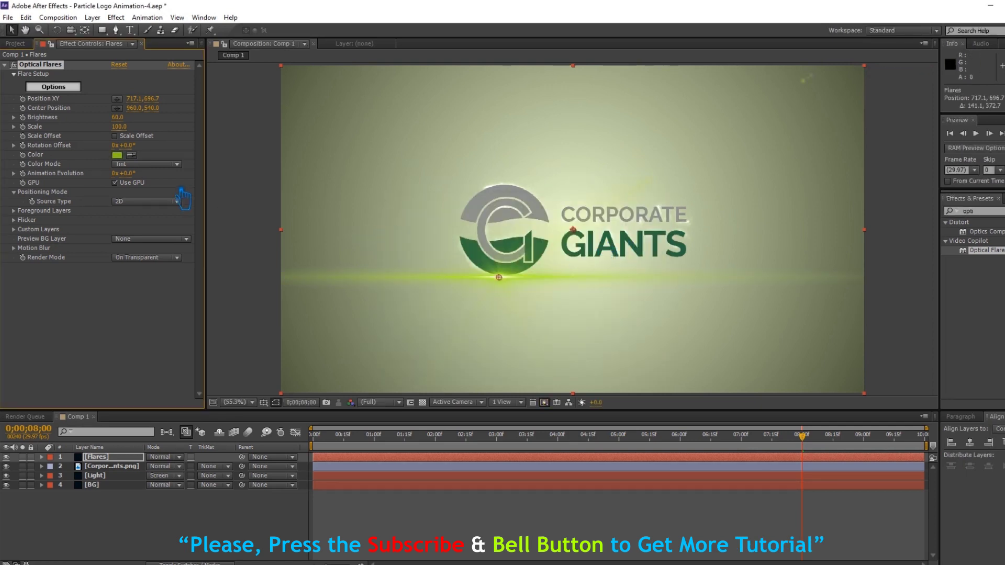
Change the flare's color to dark green 1F4D06 and save the project
left_click(119, 156)
left_click(548, 324)
left_click(518, 317)
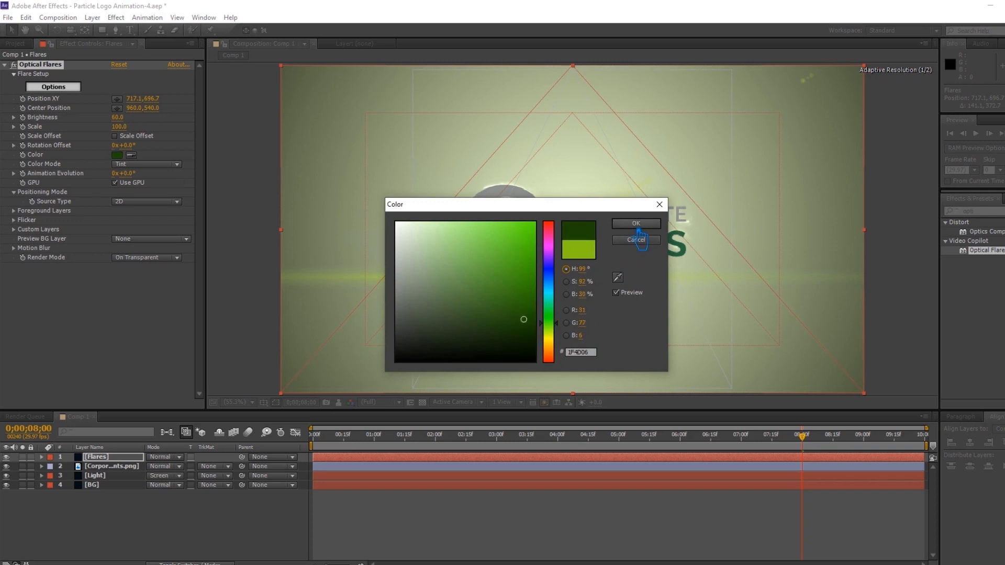
left_click(636, 224)
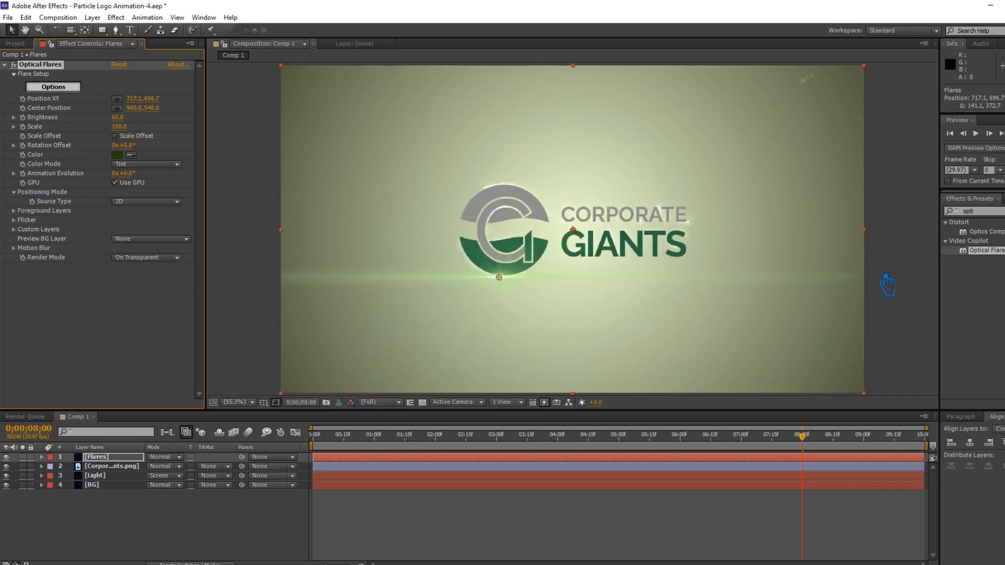
key("ctrl+s")
Keyframe the Light layer's opacity at 100% at 0;00;06;26 and 0% at 0;00;06;28
key("e")
scroll(618, 488, "down", 5)
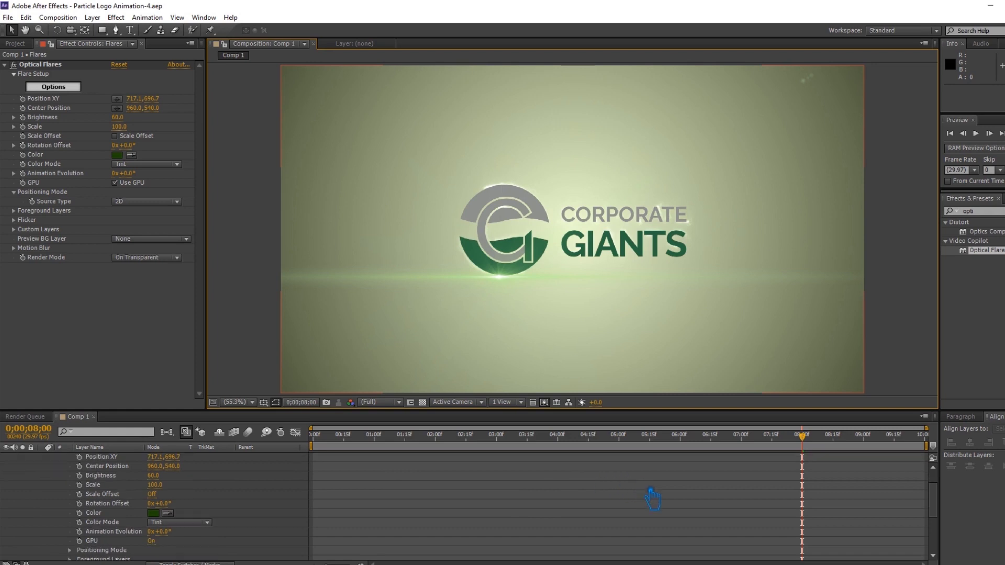
left_click(835, 550)
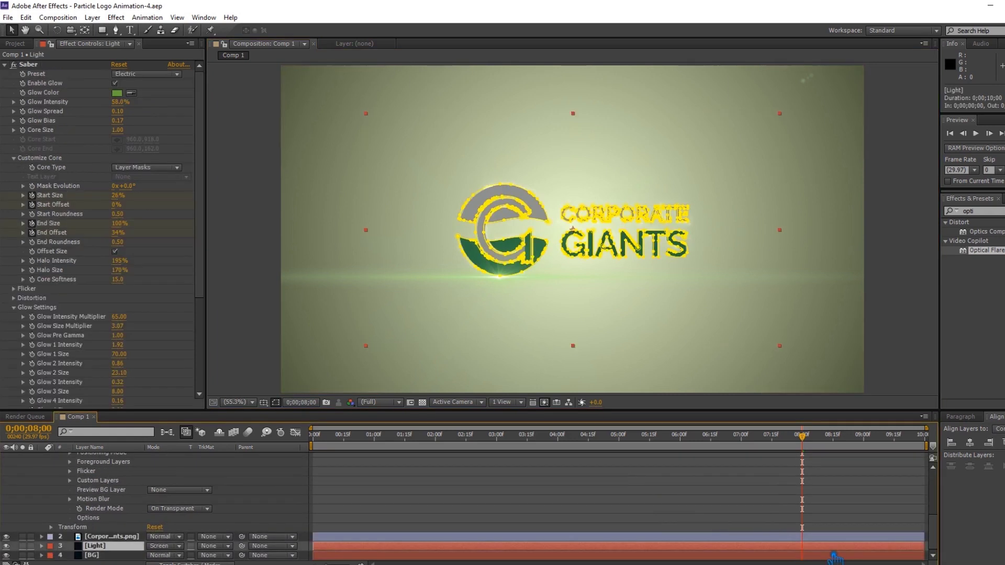
left_click_drag(802, 449, 732, 453)
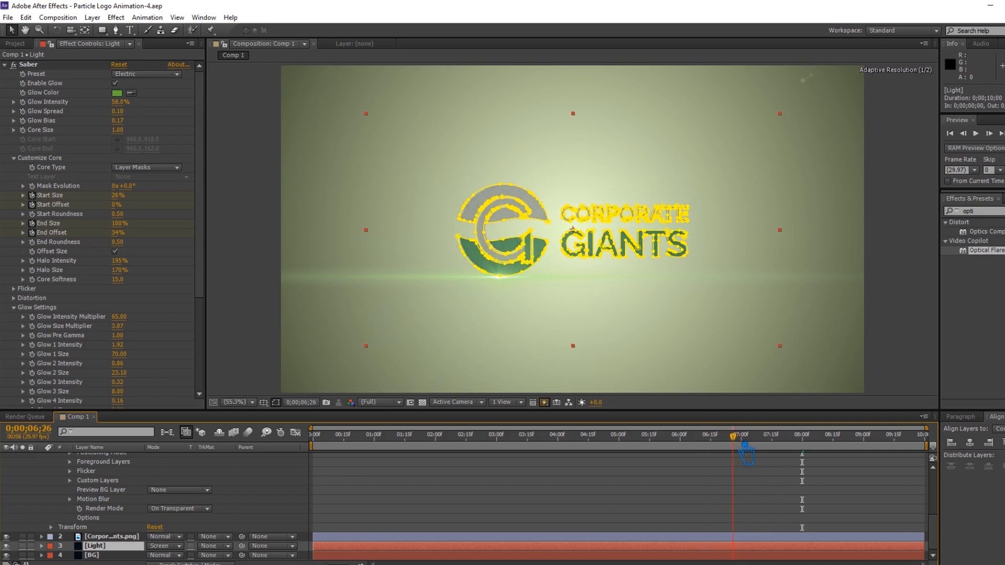
left_click(41, 546)
left_click(70, 556)
mouse_move(745, 443)
left_mouse_down()
mouse_move(767, 444)
mouse_move(749, 443)
left_mouse_up()
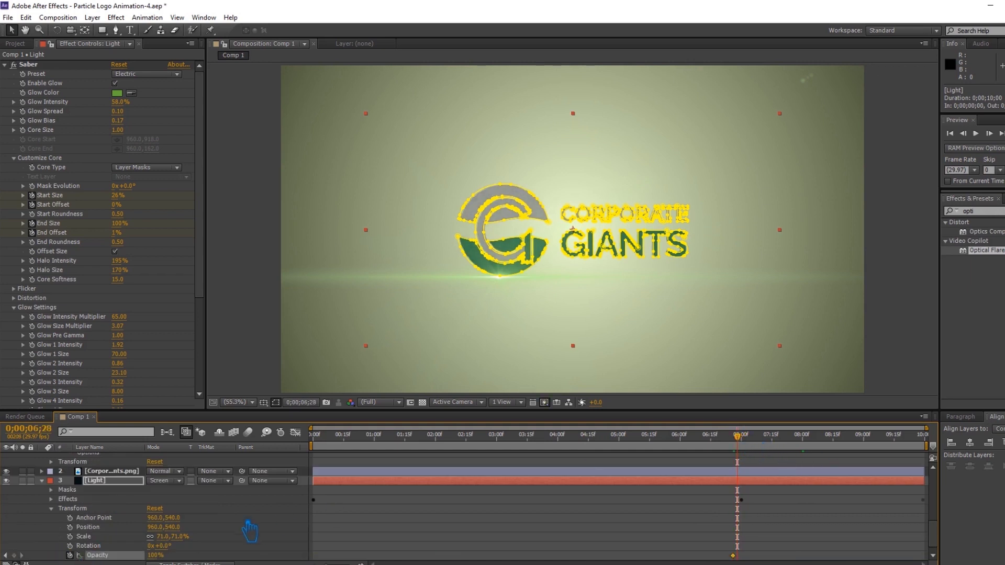
left_click_drag(161, 558, 69, 559)
Delay the Light layer's 0% opacity keyframe to about 0;00;07;04 and save the project
left_click_drag(737, 556, 750, 560)
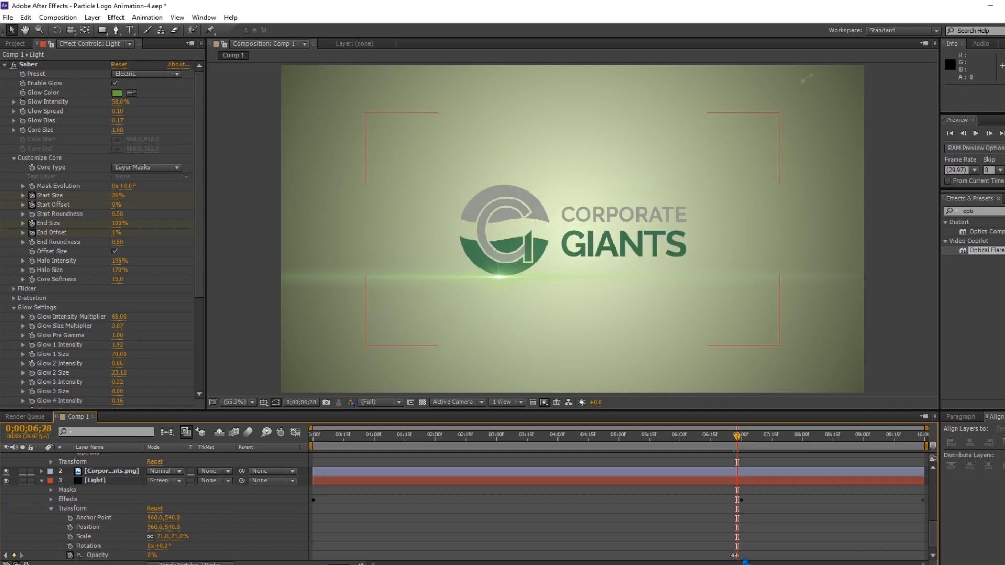
left_click_drag(749, 445, 753, 444)
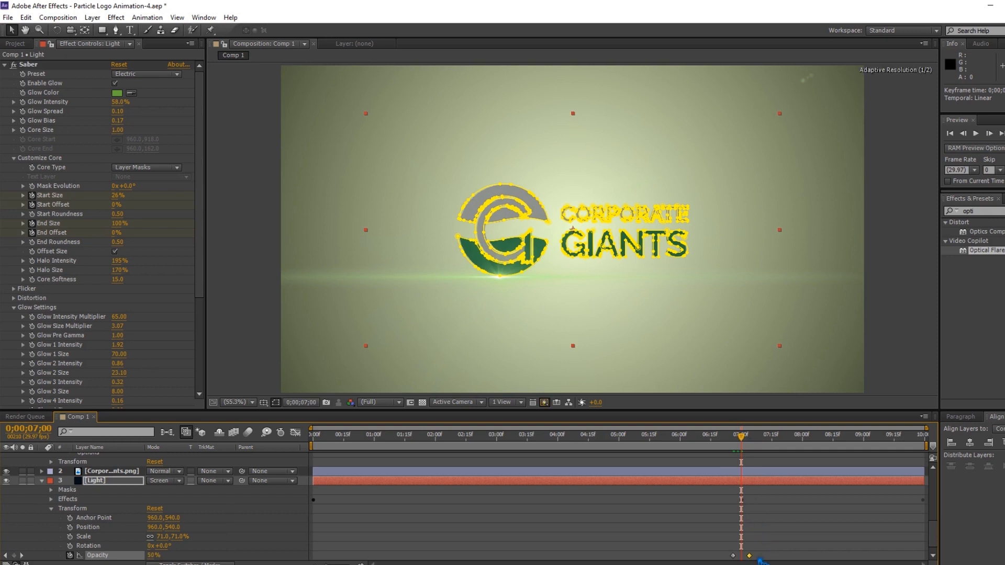
left_click_drag(754, 445, 762, 446)
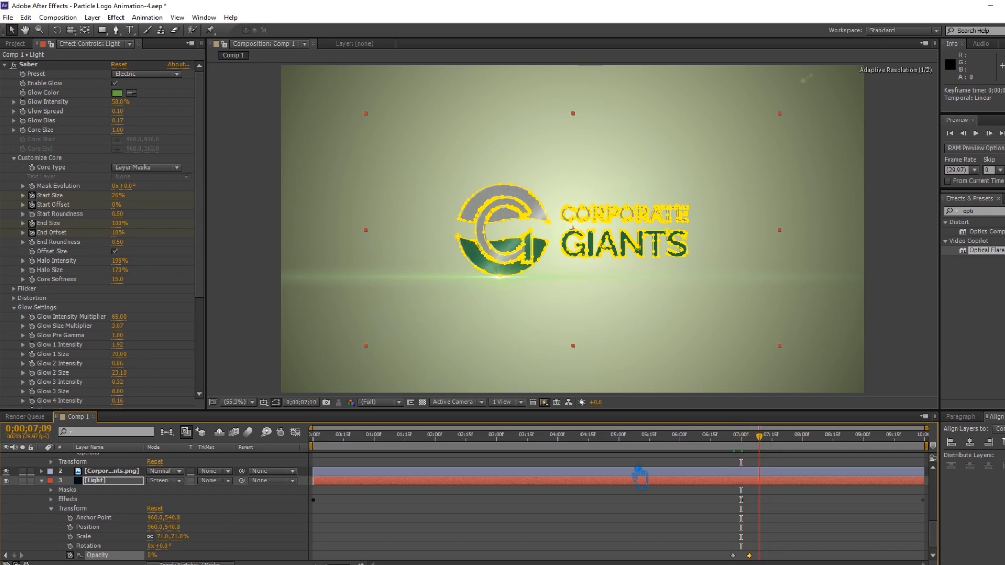
key("Page_Up")
left_click(41, 480)
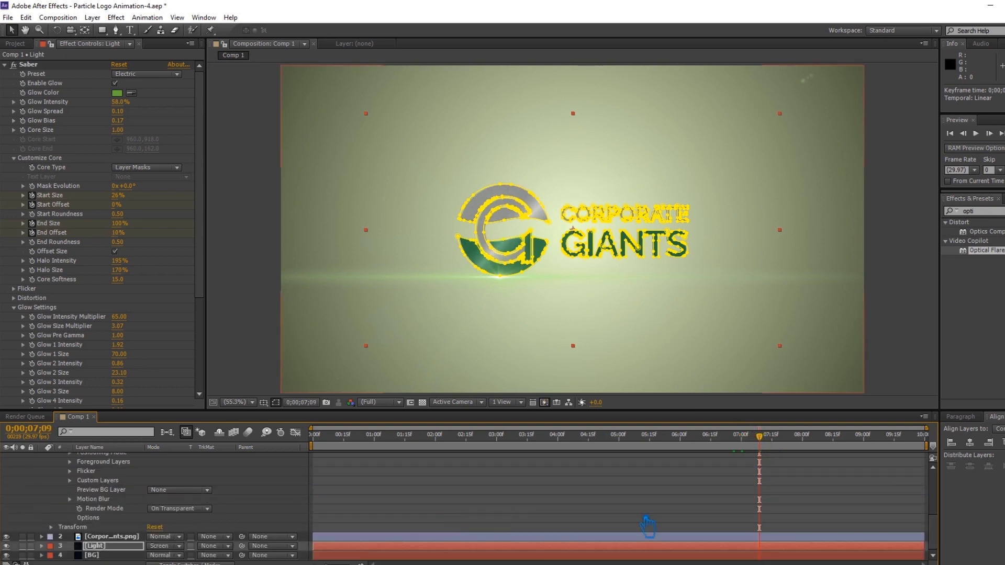
scroll(648, 527, "up", 10)
key("ctrl+s")
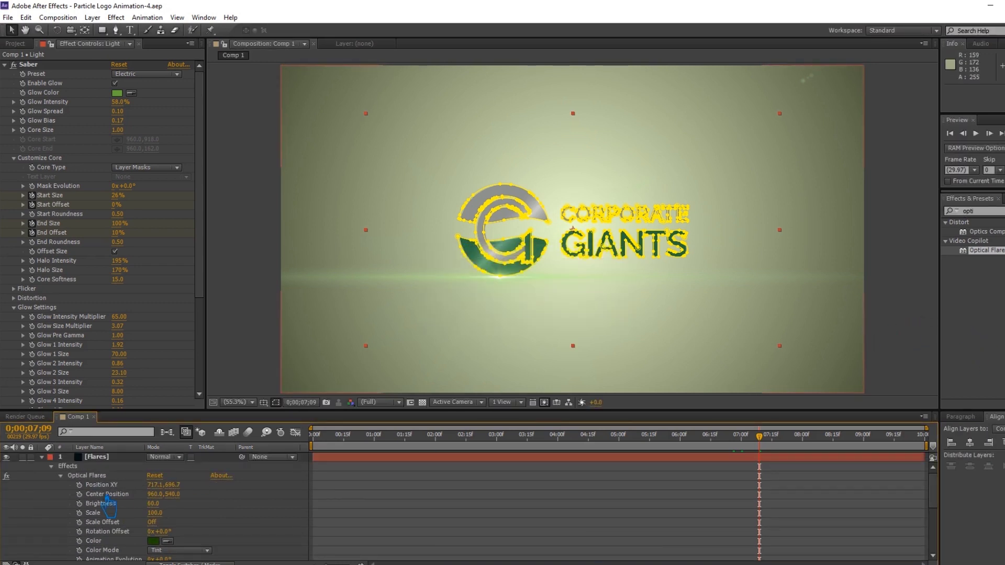
Move the Optical Flares position horizontally out past the frame's left edge to -183.9, 696.7
scroll(107, 504, "down", 5)
scroll(107, 504, "up", 5)
left_click(116, 475)
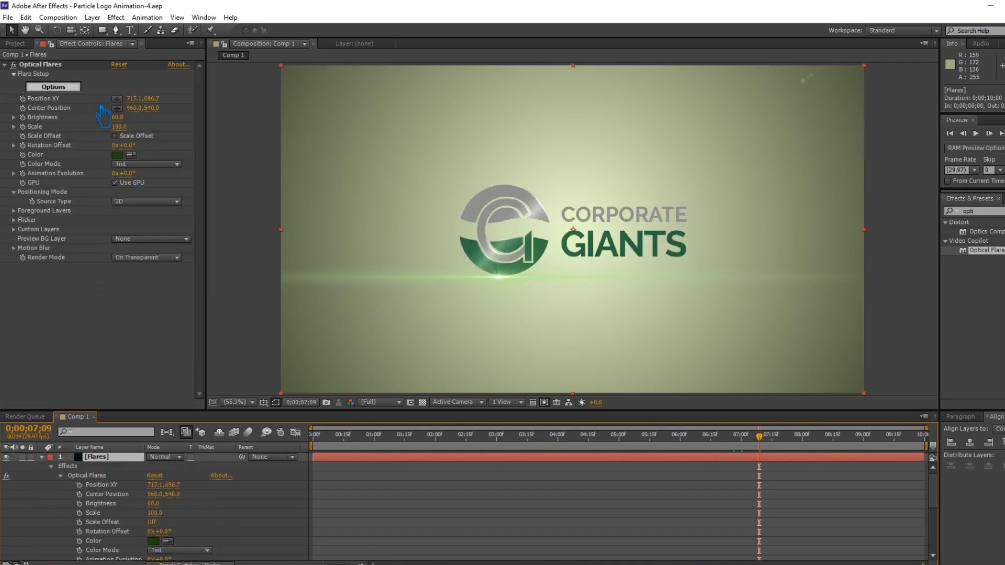
left_click(52, 65)
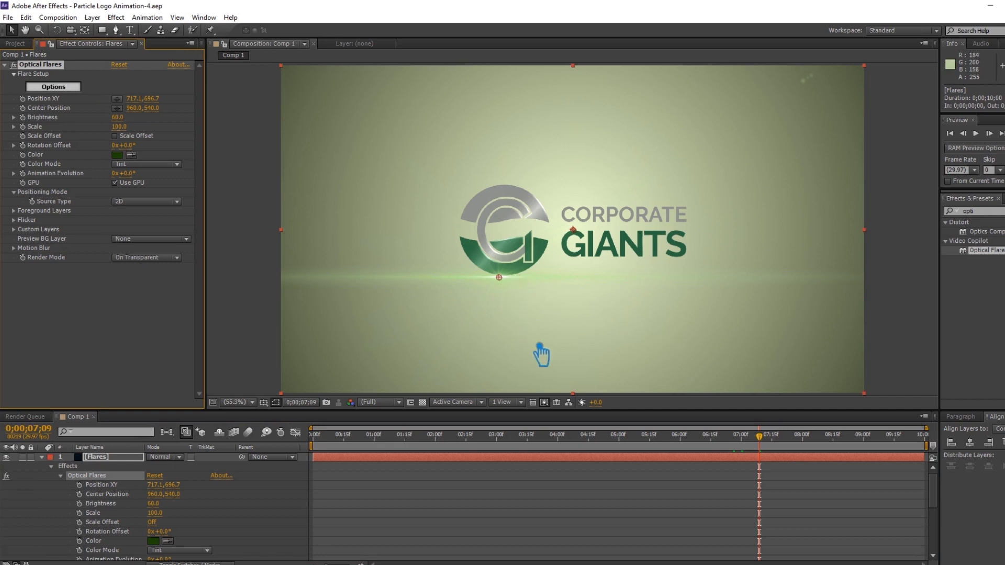
left_click_drag(141, 101, 11, 108)
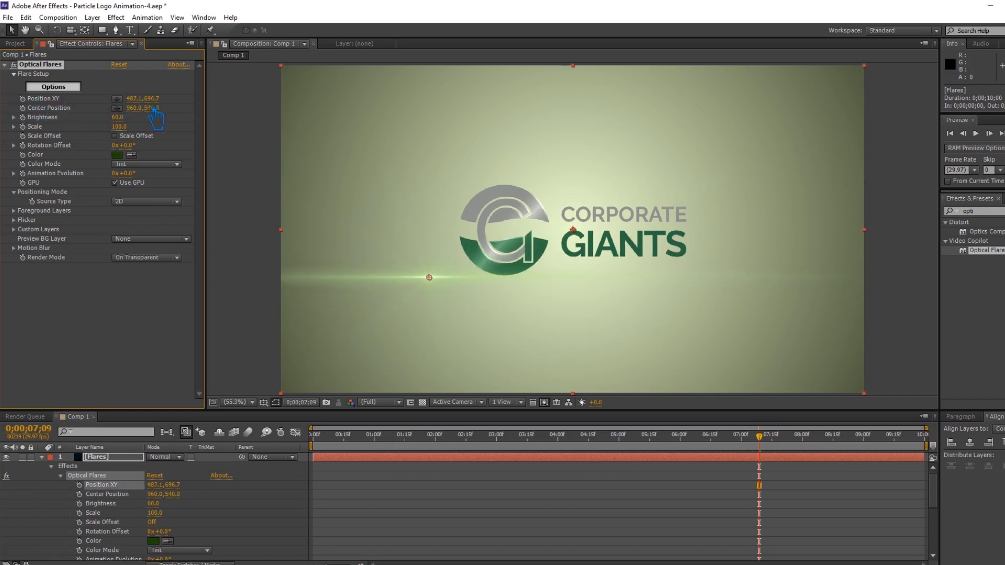
left_click_drag(139, 101, 9, 100)
left_click_drag(138, 101, 62, 112)
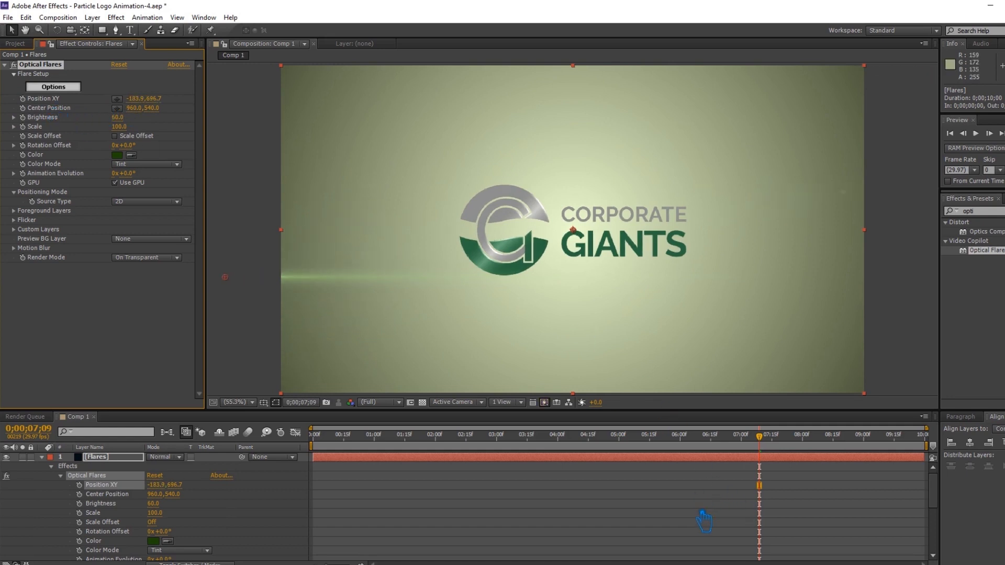
scroll(712, 518, "down", 2)
scroll(718, 516, "up", 2)
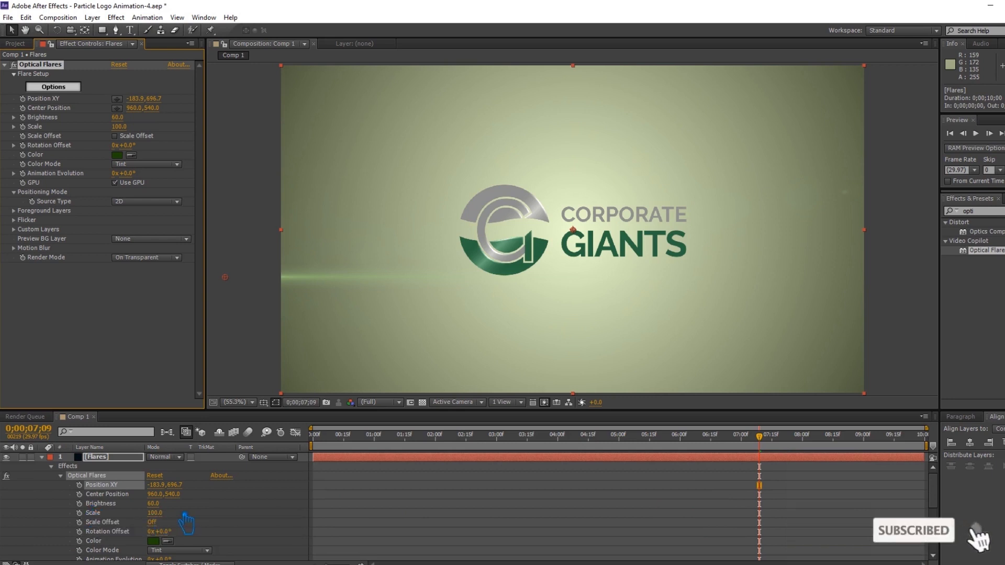
Keyframe the flare's brightness to rise from 0 at 0;00;07;15 to 65 at 0;00;07;28
left_click(153, 503)
type("65")
key("Return")
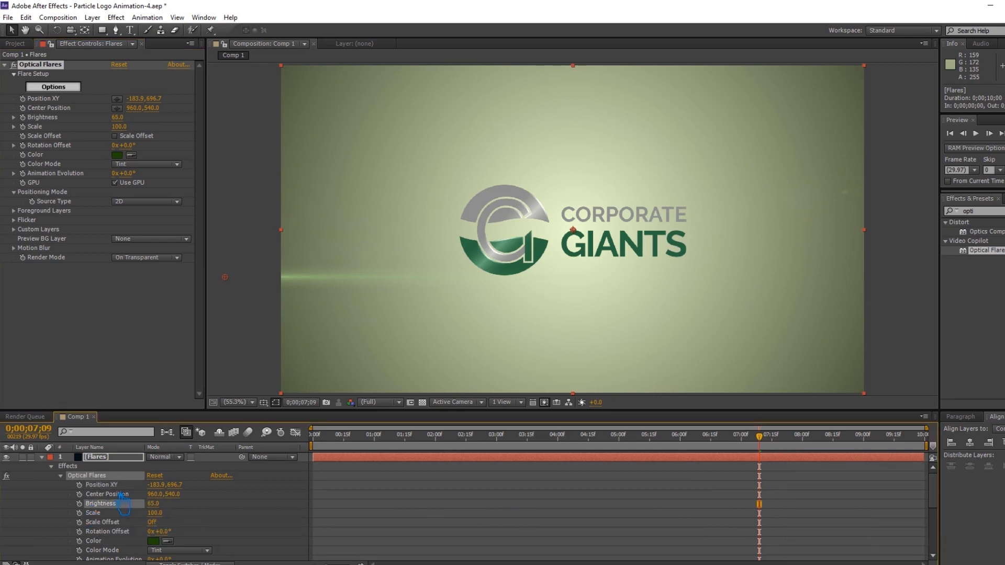
left_click_drag(772, 449, 809, 456)
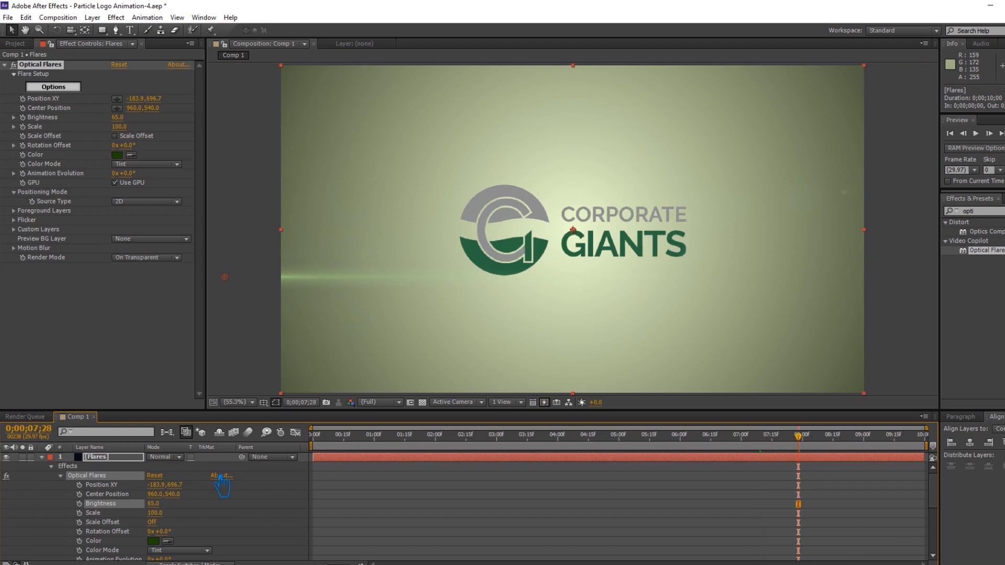
left_click(79, 504)
left_click_drag(800, 446, 784, 451)
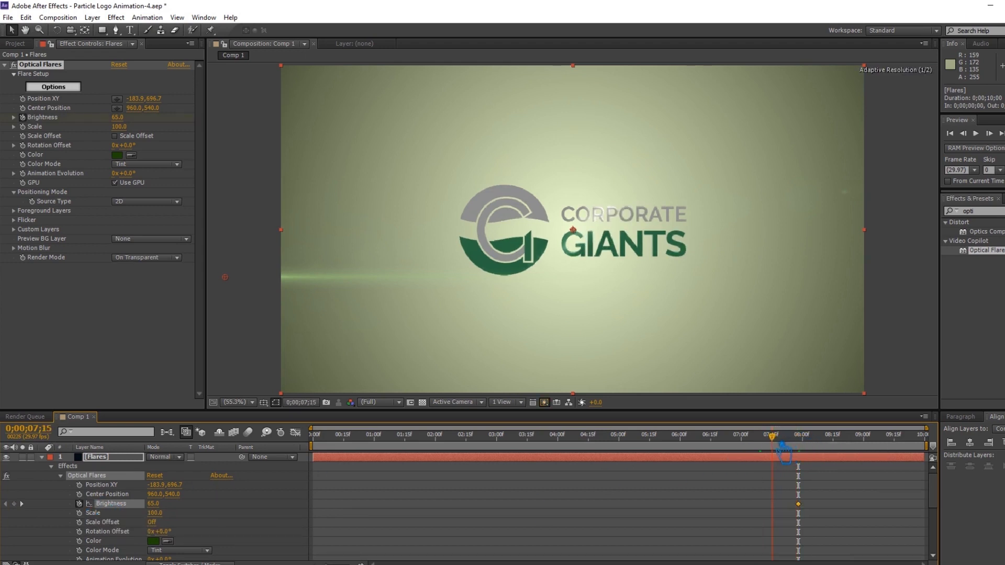
left_click(157, 504)
type("0")
key("Return")
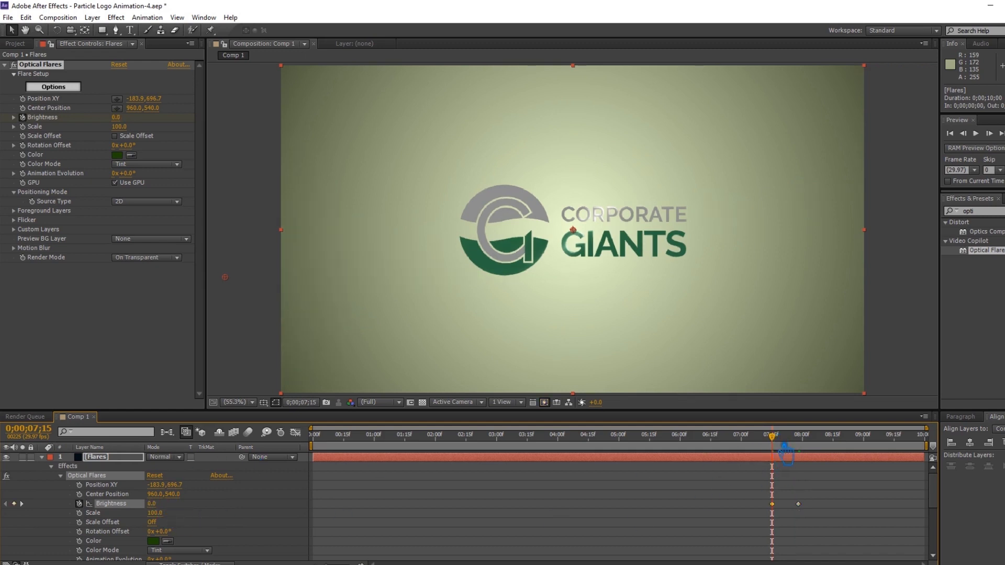
key("k")
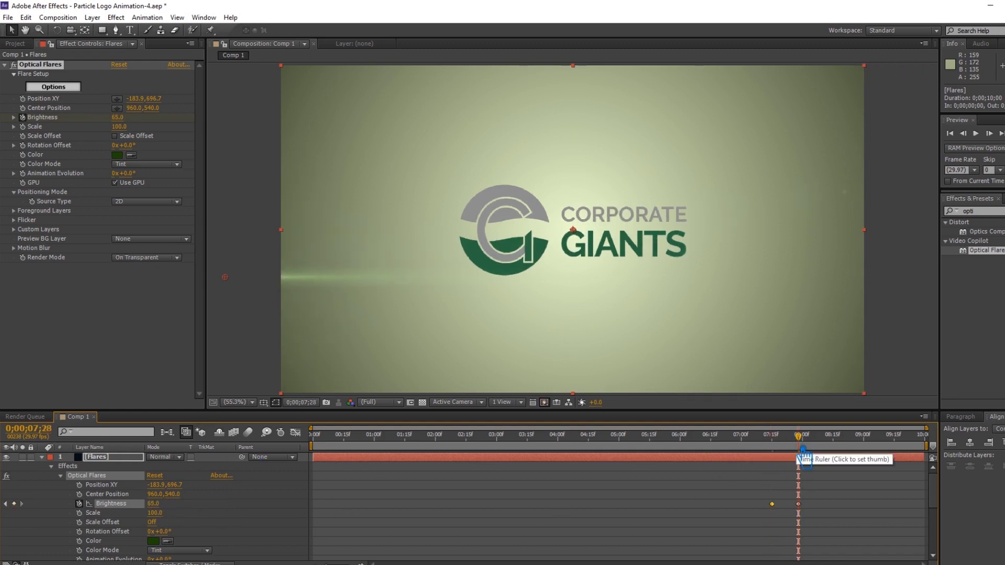
Keyframe the flare's Position XY at -183.9, 696.7 at 0;00;07;15 and 792.1, 696.7 at 0;00;07;28
key("j")
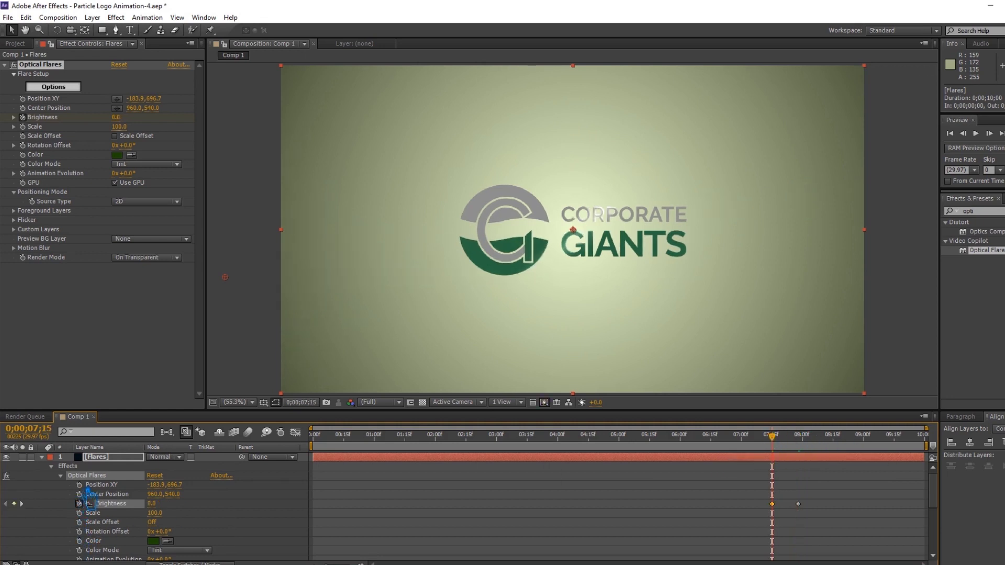
left_click(79, 485)
left_click_drag(772, 445, 807, 443)
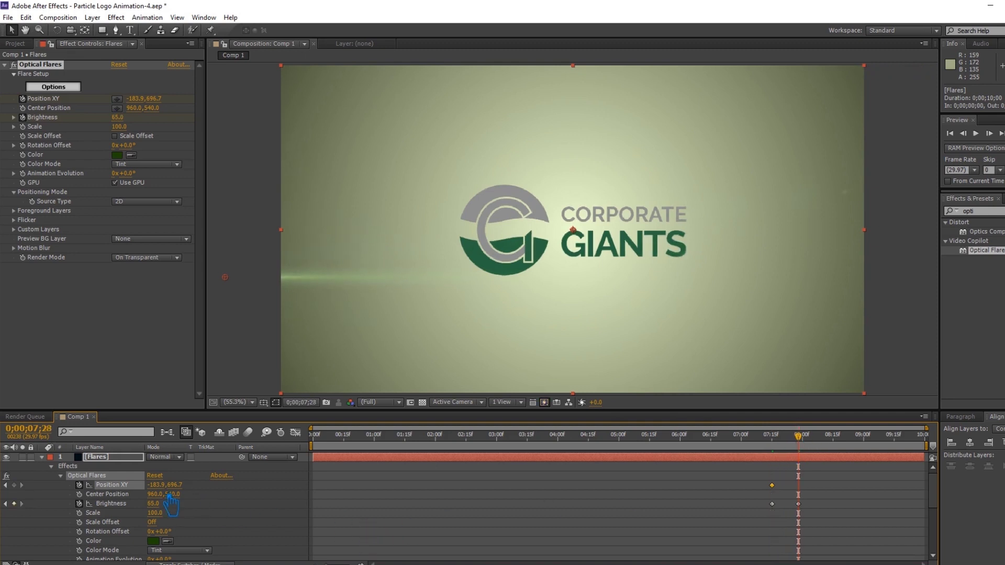
left_click_drag(157, 485, 1004, 479)
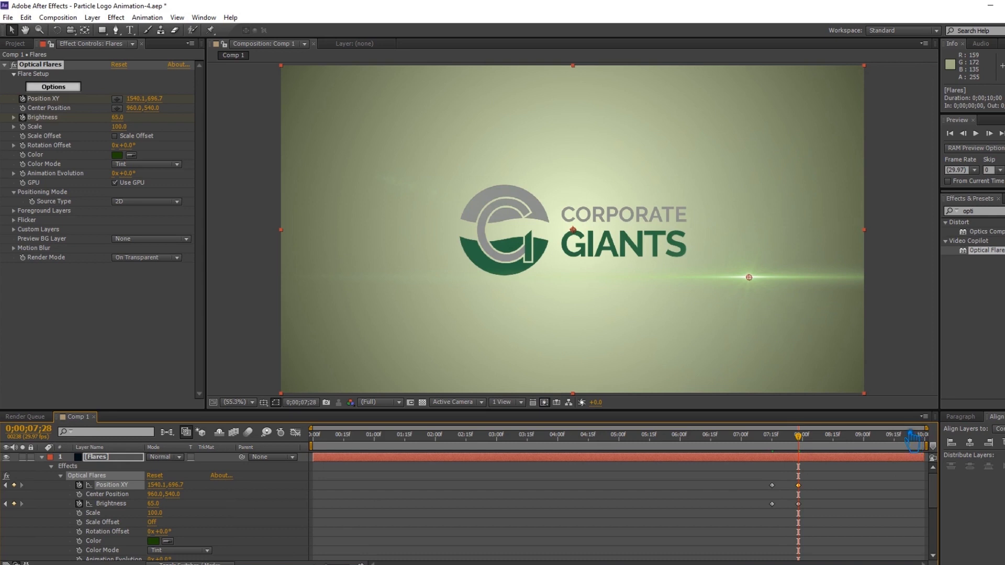
key("ctrl+z")
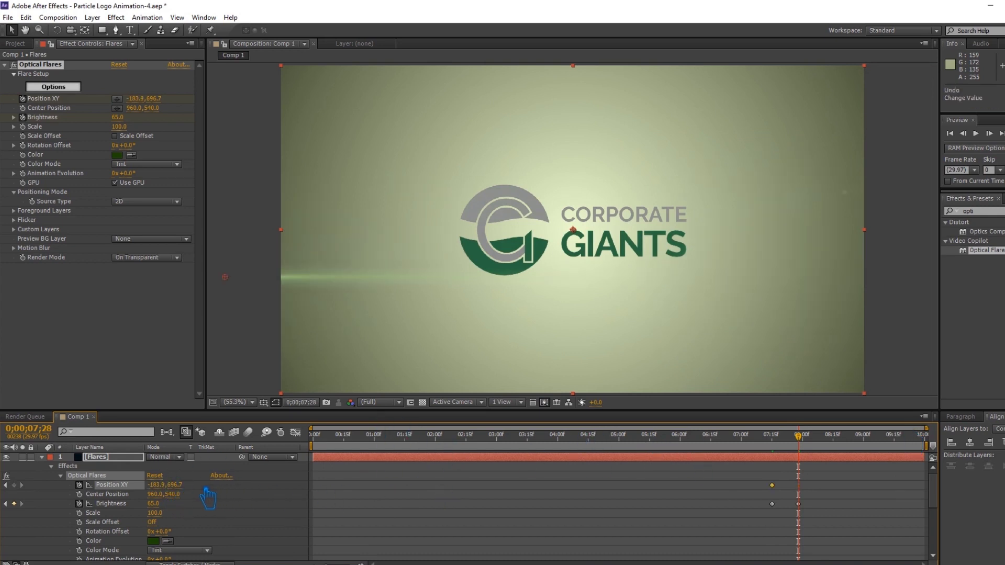
left_click_drag(165, 491, 680, 485)
left_click_drag(800, 443, 823, 449)
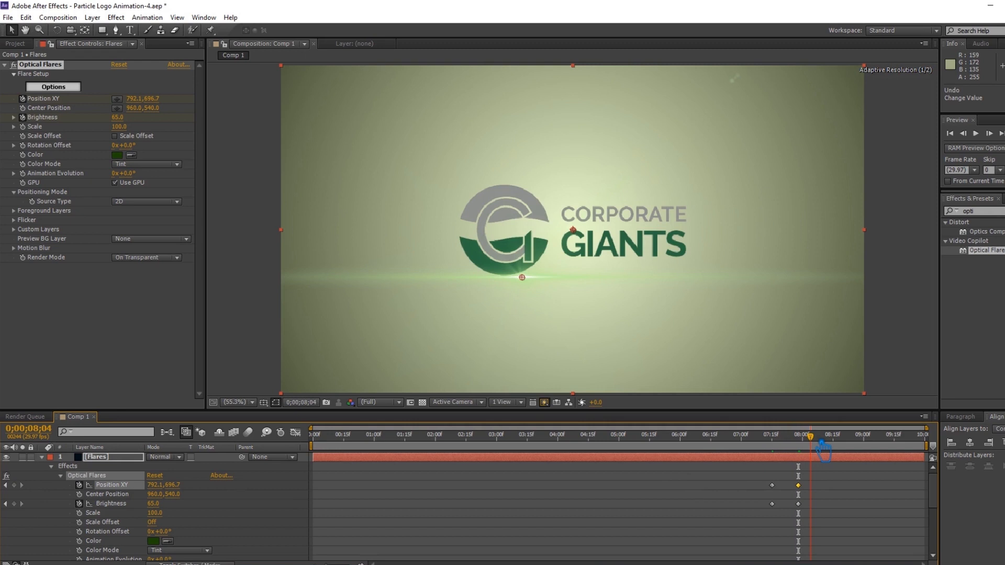
left_click_drag(171, 486, 172, 500)
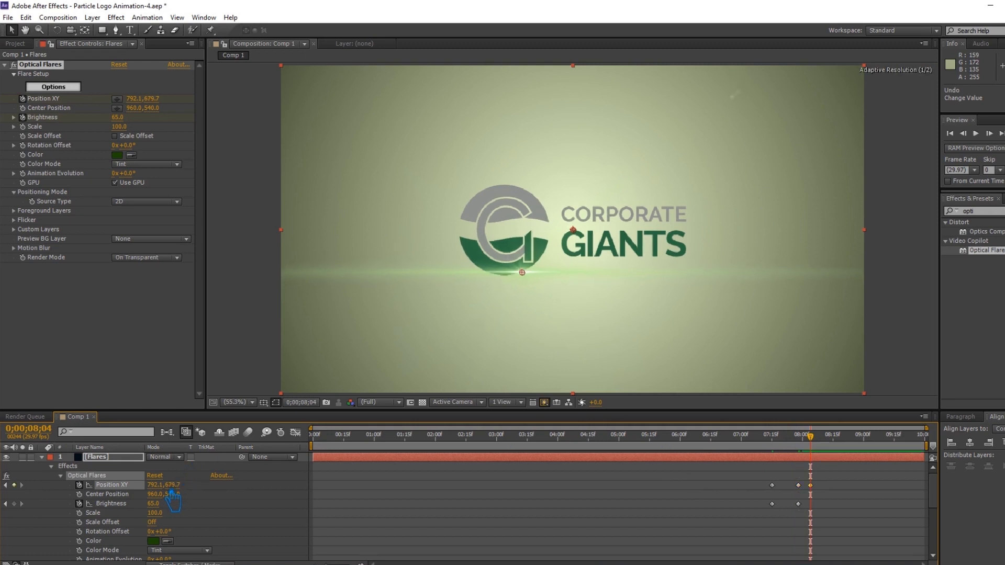
key("ctrl+z")
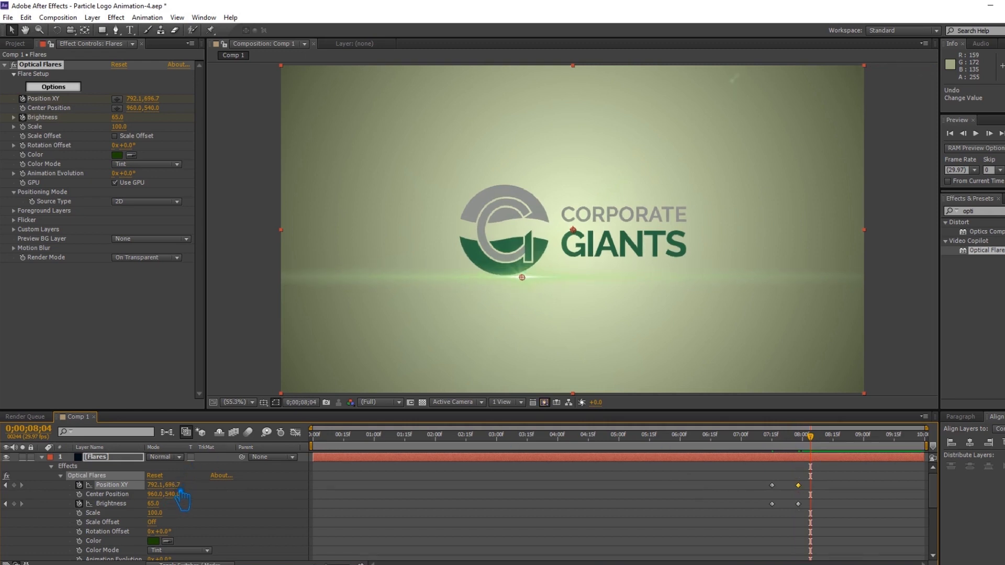
left_click_drag(819, 441, 809, 442)
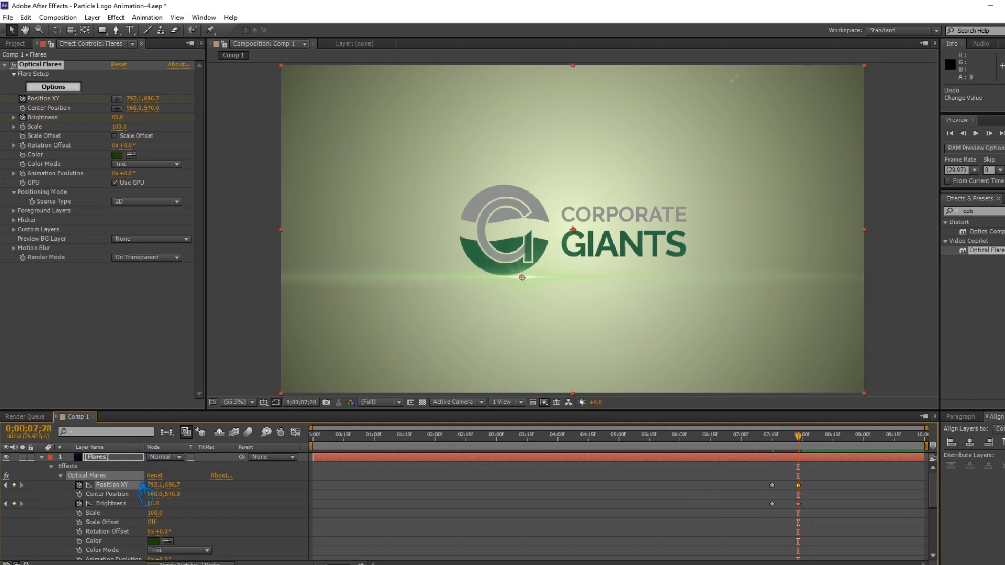
Set the flare's end position past the frame's right edge at 2106.1, 696.7 and delay that keyframe to 0;00;09;02
left_click_drag(160, 492, 858, 492)
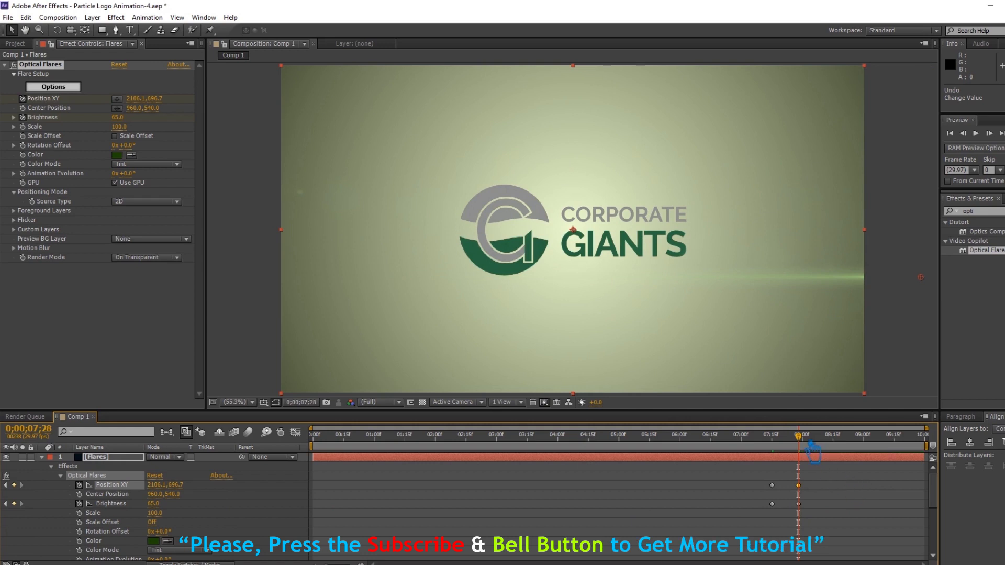
left_click_drag(809, 488, 854, 502)
left_click_drag(801, 439, 849, 446)
left_click_drag(853, 490, 877, 491)
left_click_drag(850, 444, 877, 464)
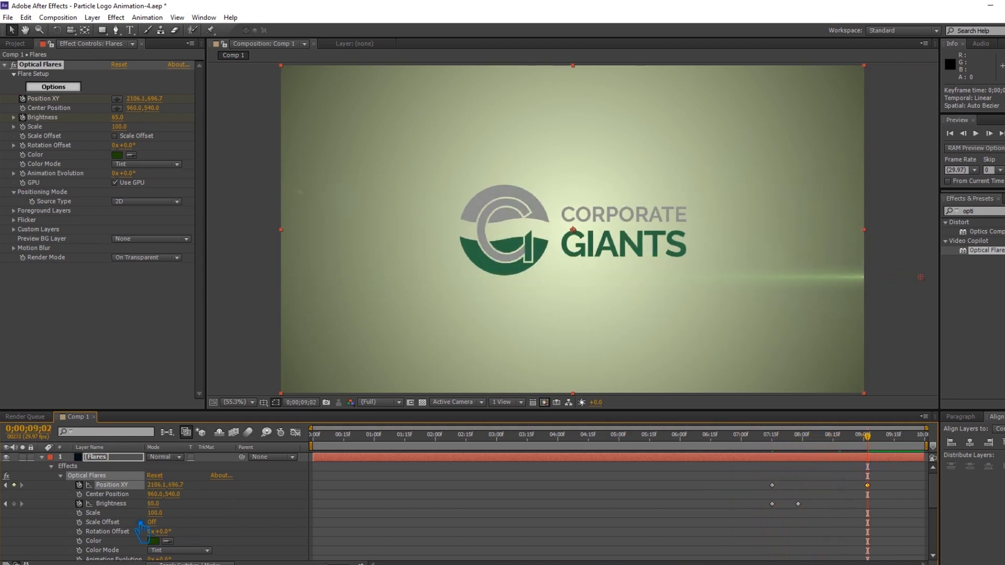
Keyframe the flare's brightness to fade from 65 at 0;00;08;26 to 0 at 0;00;09;02, and preview the animation
left_click_drag(882, 443, 869, 445)
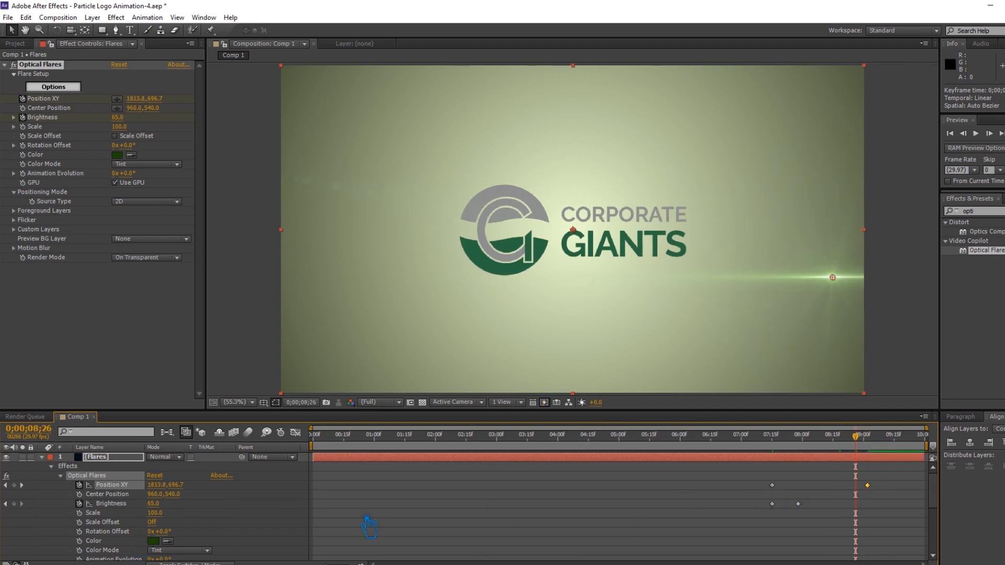
left_click(14, 505)
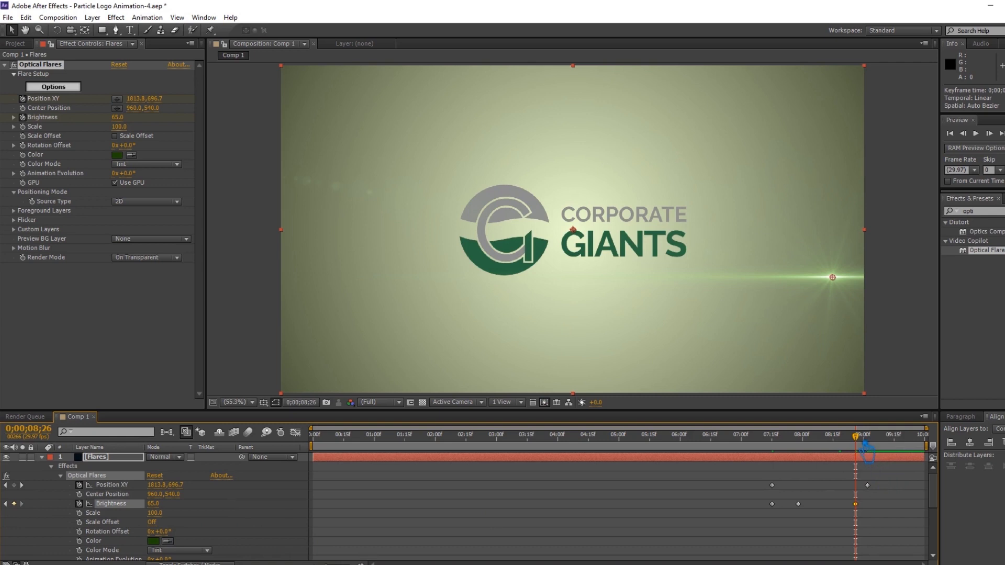
left_click_drag(865, 444, 880, 445)
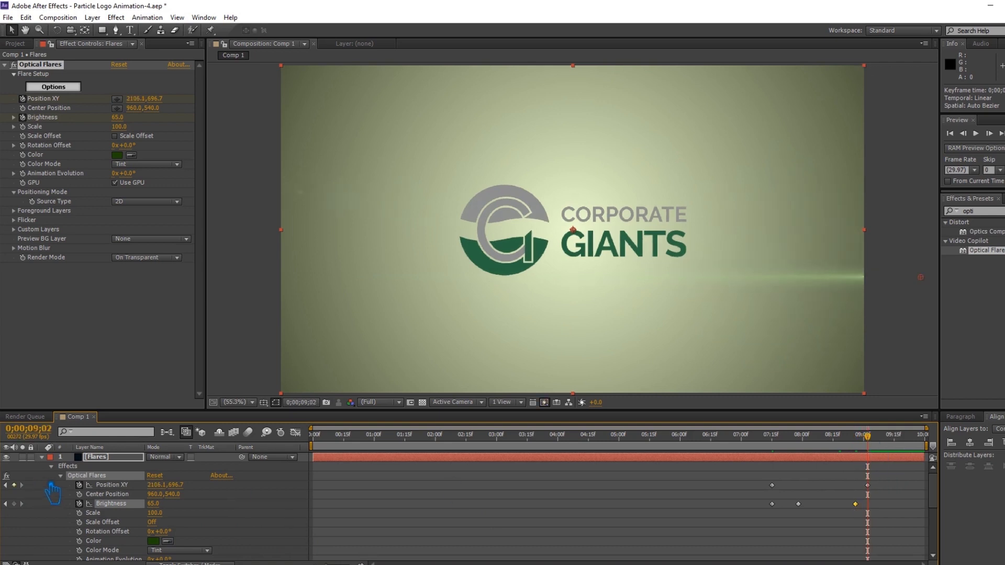
left_click(159, 505)
type("0")
key("Return")
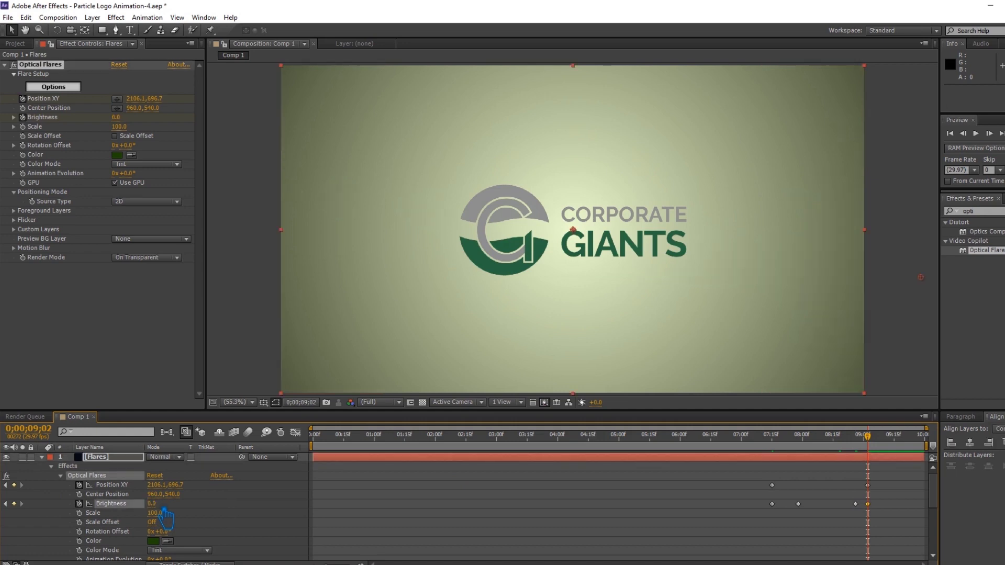
left_click(121, 473)
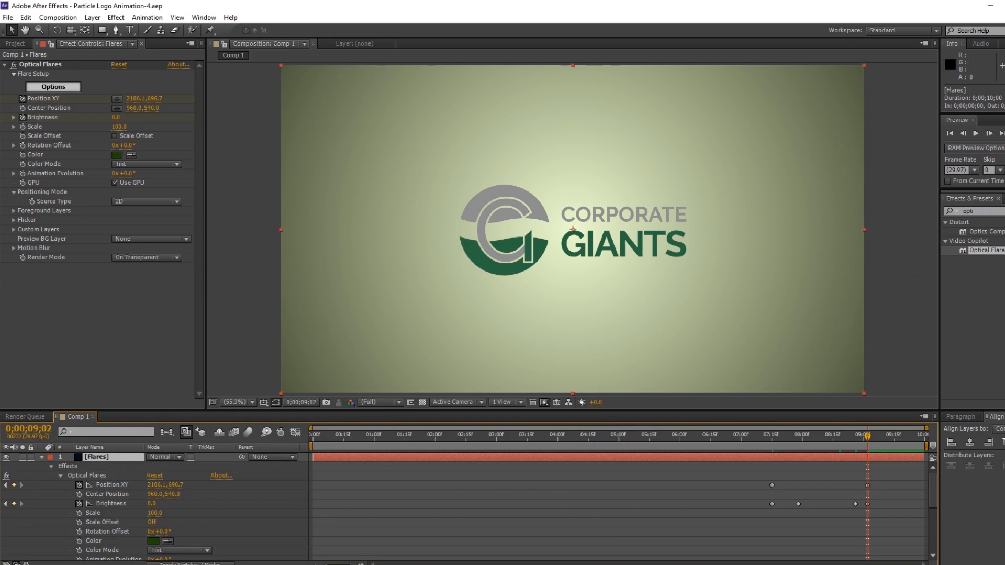
key("space")
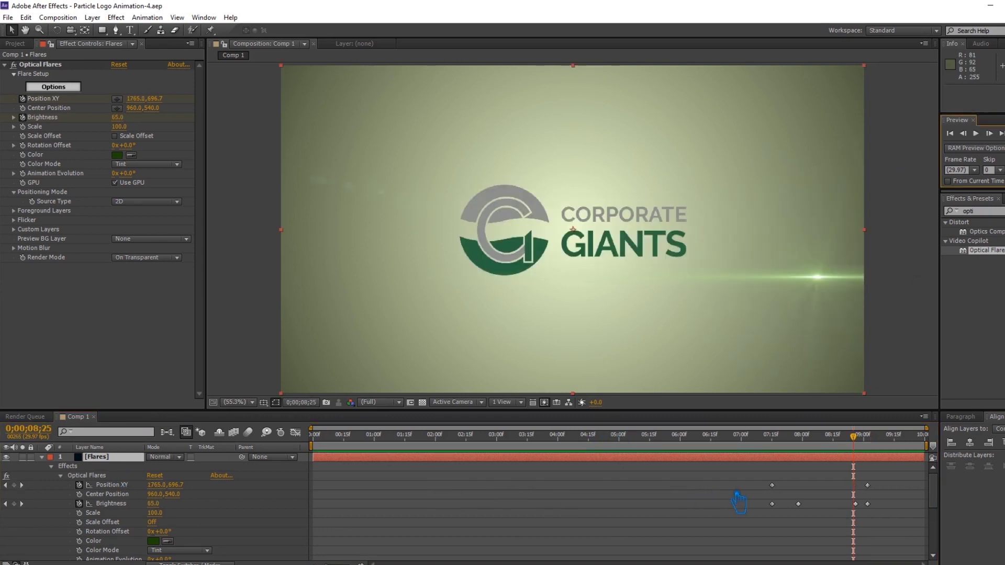
Shift all of the flare's Position XY and Brightness keyframes about 9 frames later and check the new timing
left_click_drag(890, 517, 802, 497)
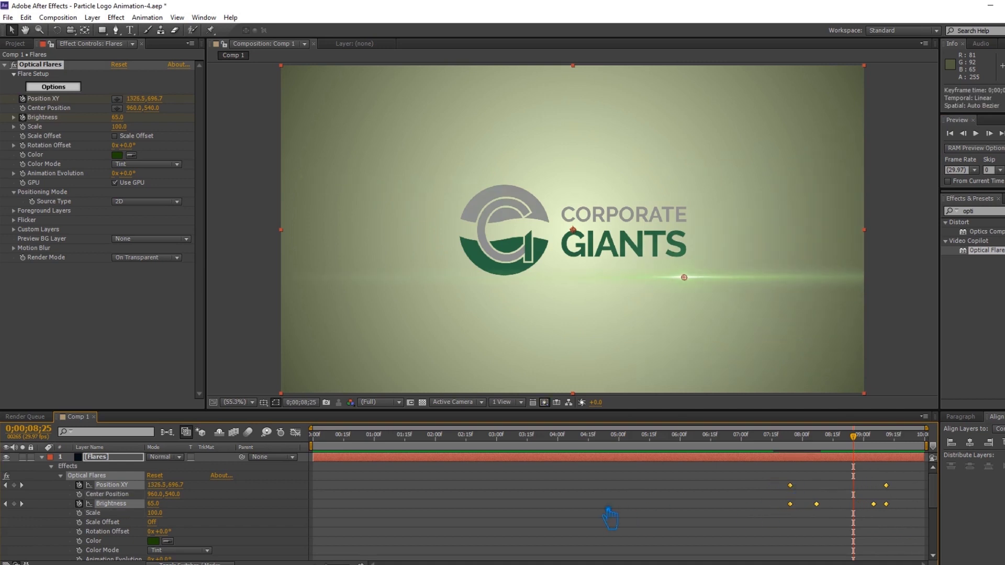
scroll(609, 518, "down", 5)
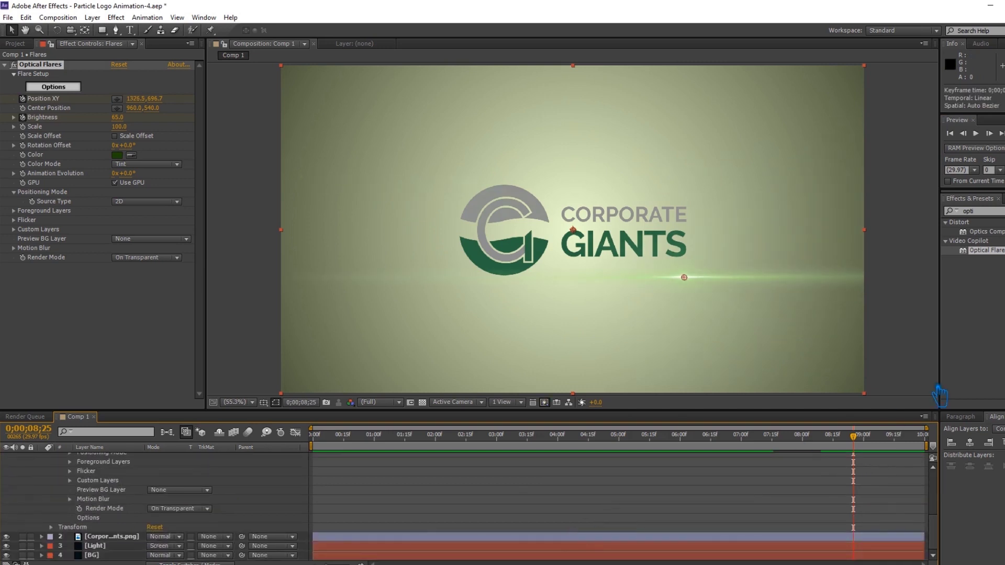
mouse_move(864, 444)
left_mouse_down()
mouse_move(717, 452)
mouse_move(750, 464)
mouse_move(921, 479)
left_mouse_up()
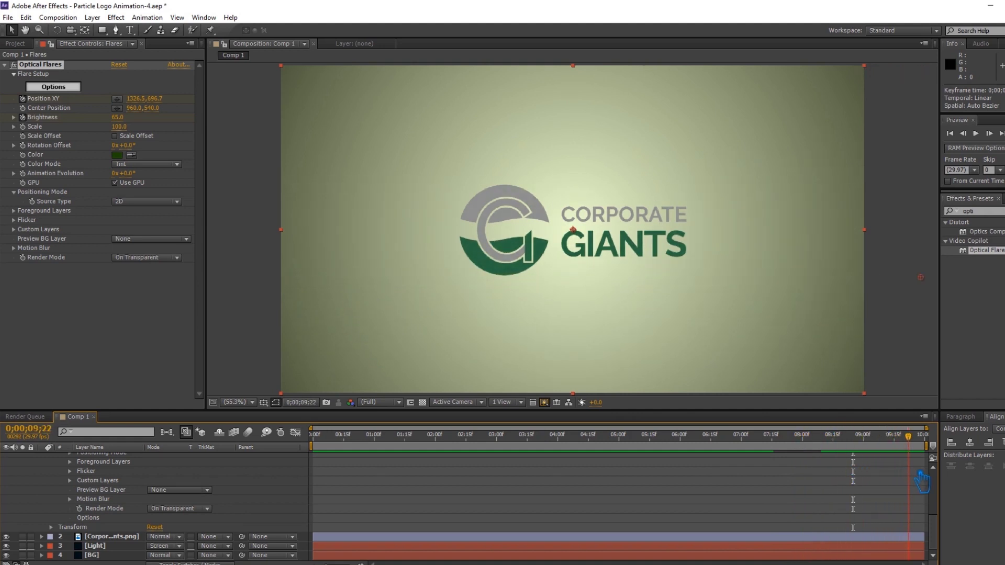
scroll(243, 512, "up", 5)
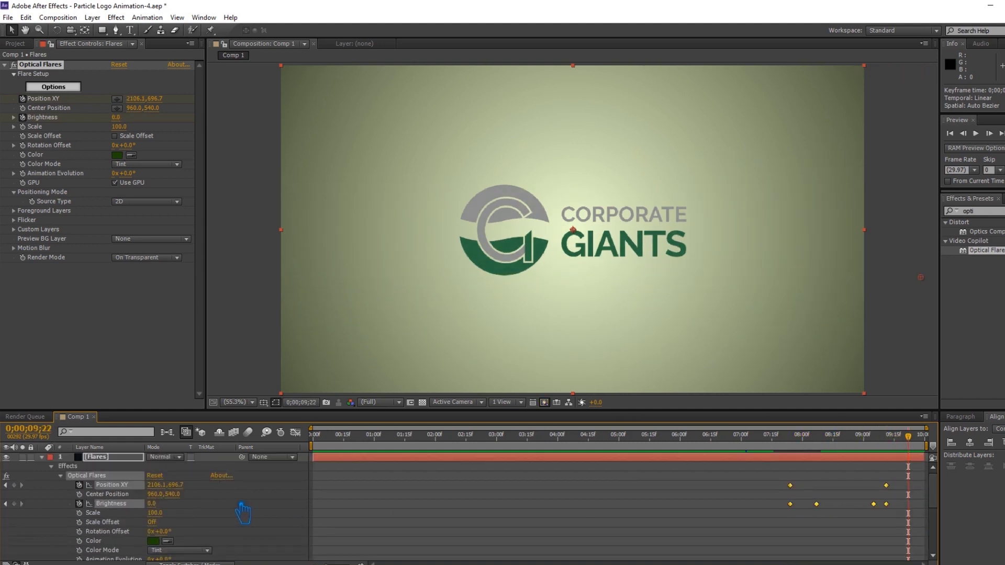
left_click(42, 457)
left_click_drag(921, 471, 838, 450)
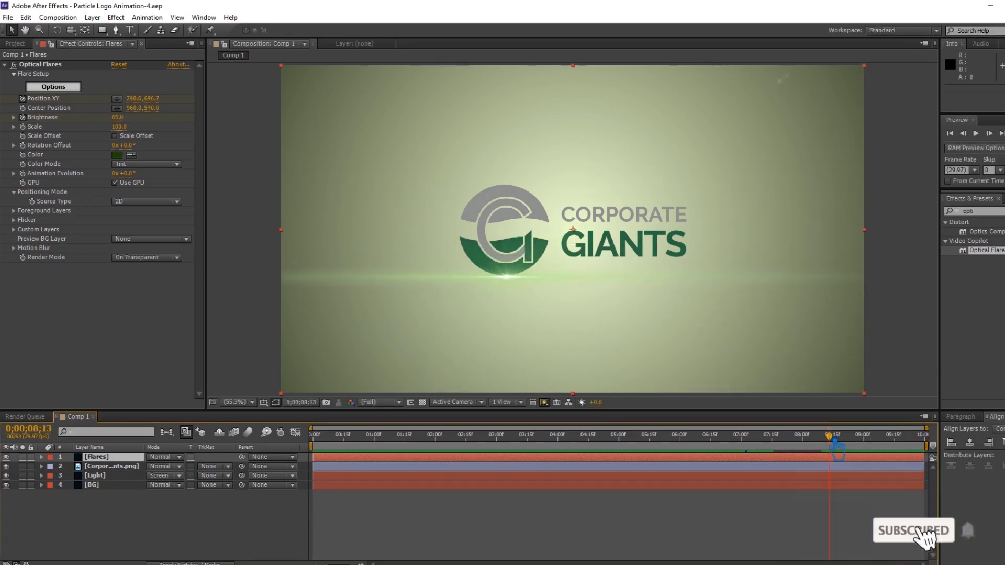
left_click(693, 467)
left_click(690, 460)
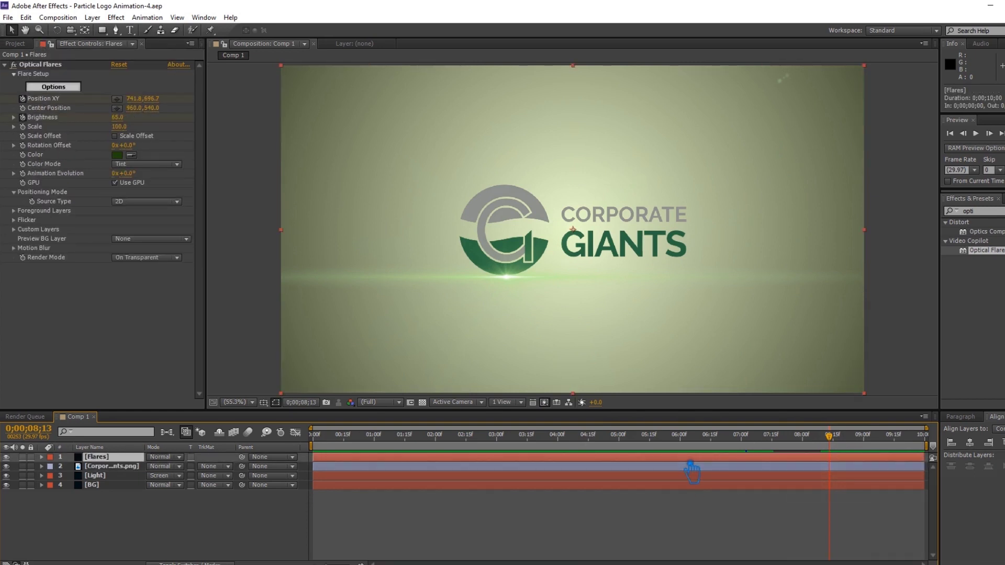
key("ctrl+d")
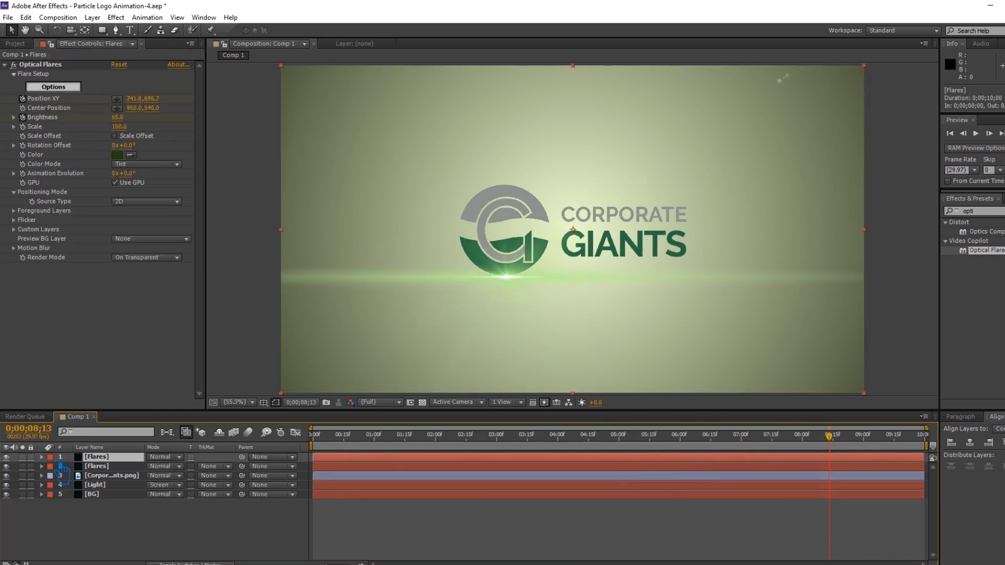
left_click(42, 458)
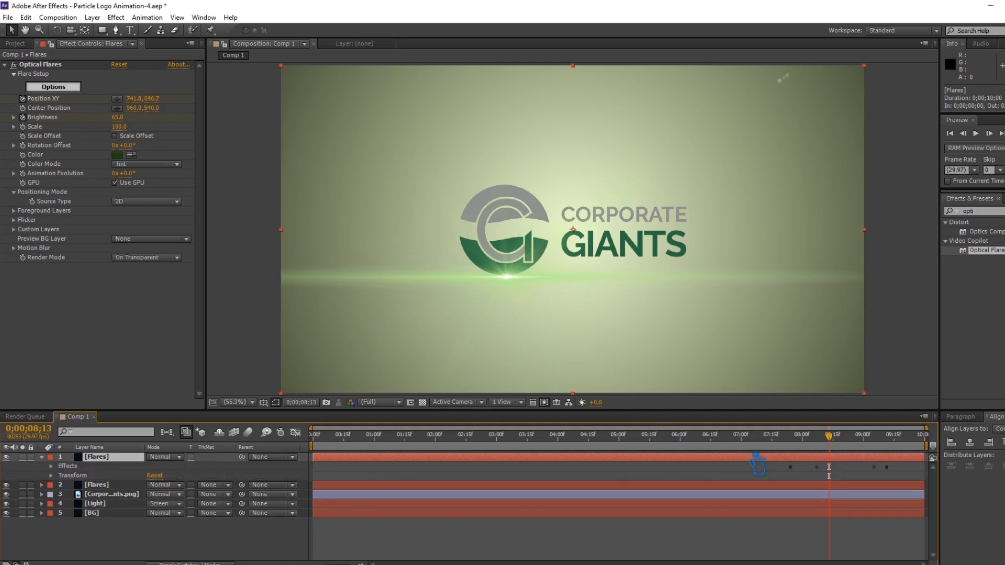
left_click(51, 466)
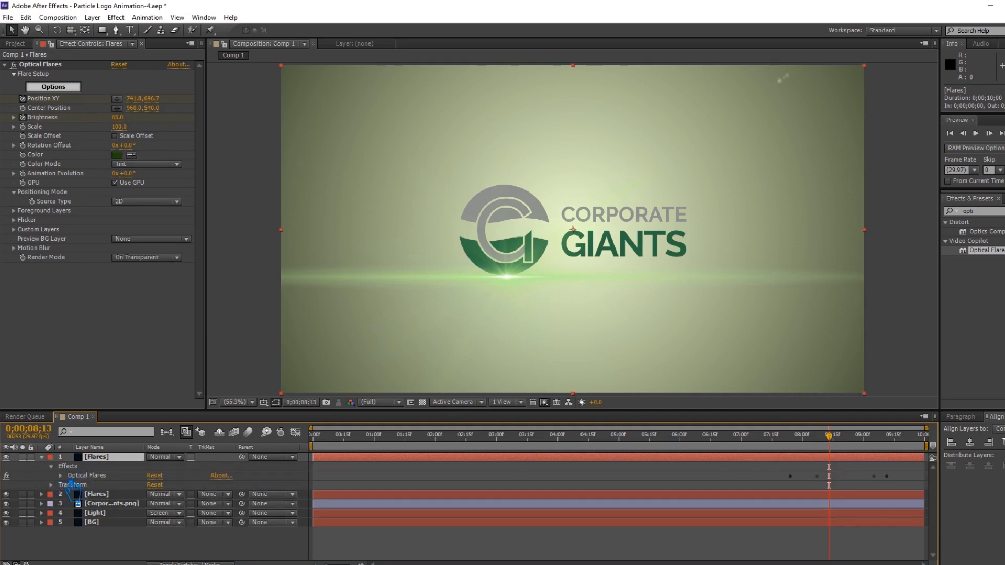
left_click(60, 476)
scroll(479, 491, "down", 2)
left_click(910, 511)
scroll(152, 520, "down", 5)
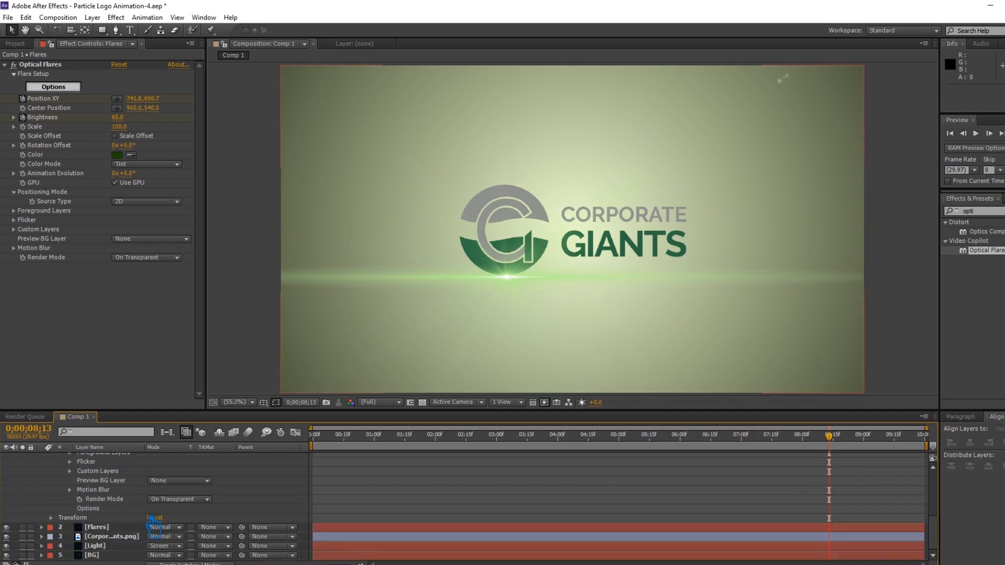
left_click(97, 527)
scroll(79, 518, "up", 5)
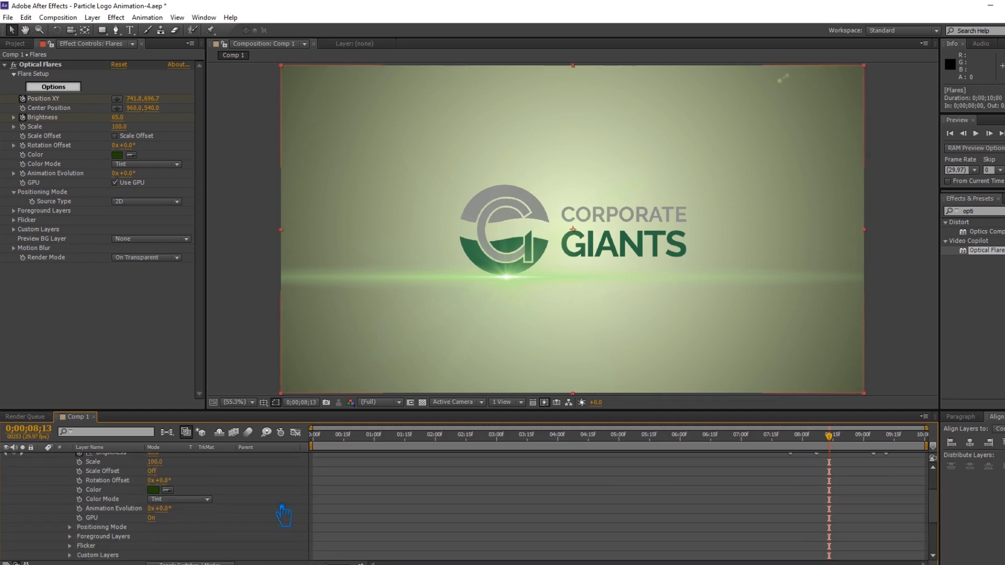
left_click(42, 458)
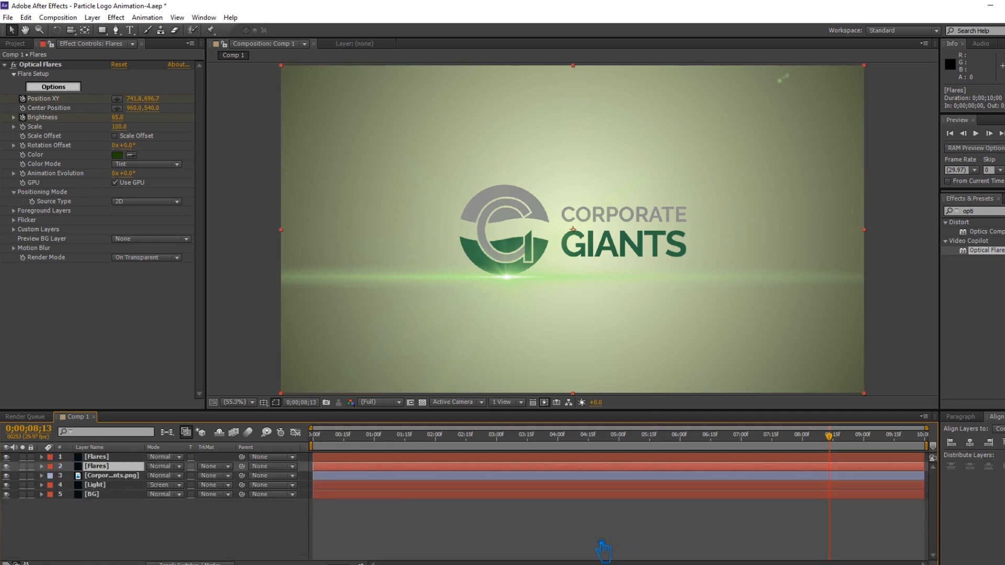
left_click(114, 459)
key("Delete")
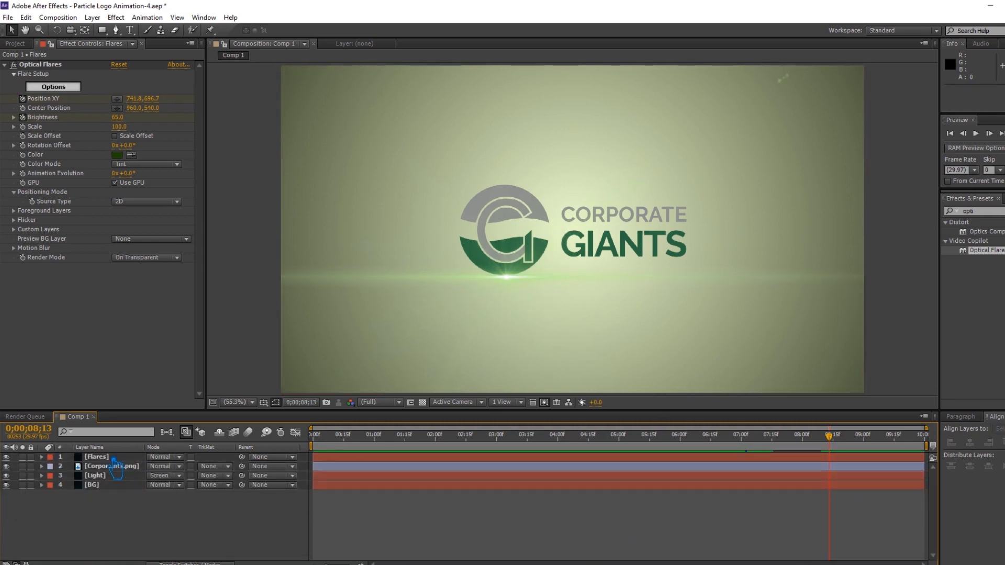
Keyframe the flare's brightness at 115 at 0;00;08;13, save the project and preview the animation
left_click(113, 458)
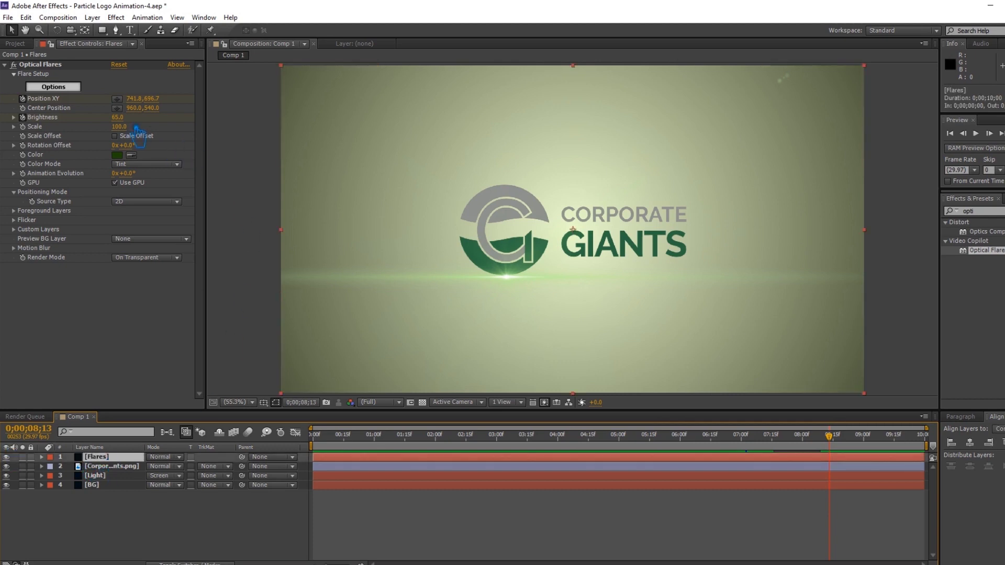
mouse_move(124, 119)
left_mouse_down()
mouse_move(137, 121)
mouse_move(122, 126)
left_mouse_up()
left_click(911, 303)
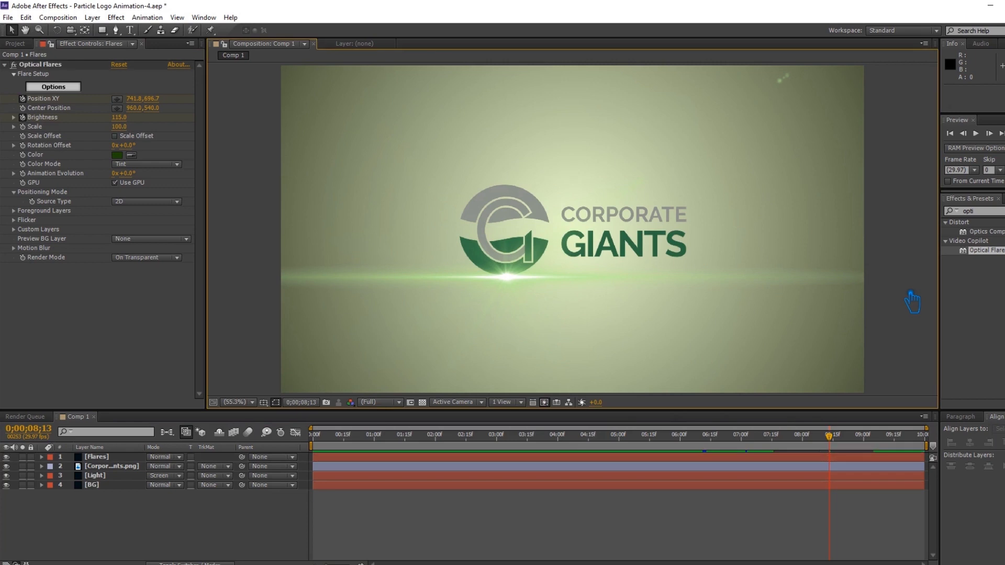
key("ctrl+s")
key("KP_0")
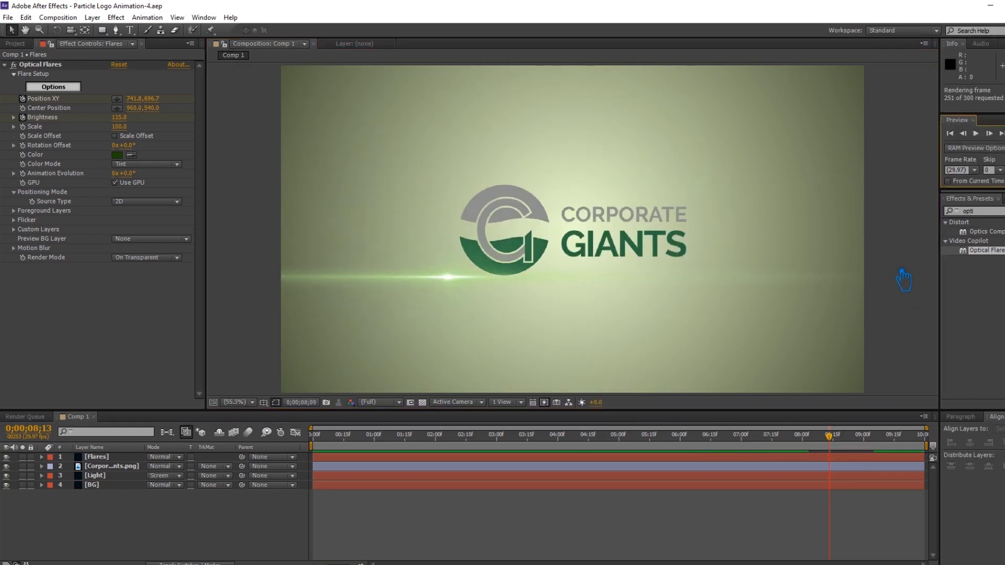